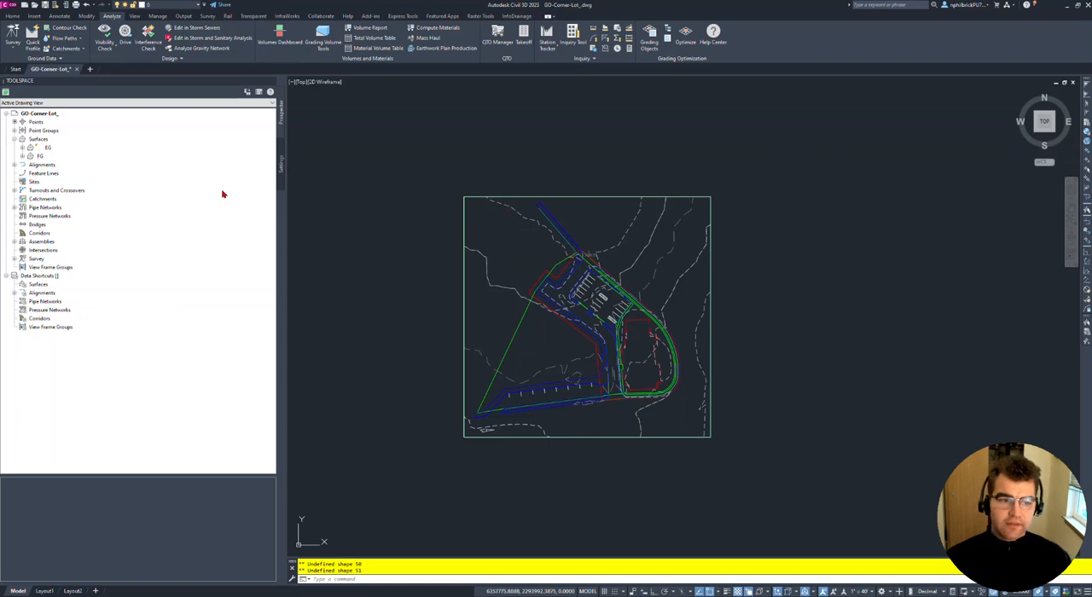
# - Inspect the FG surface in 3D with the Object Viewer, orbiting it to an oblique view
pyautogui.rightClick(34, 158)
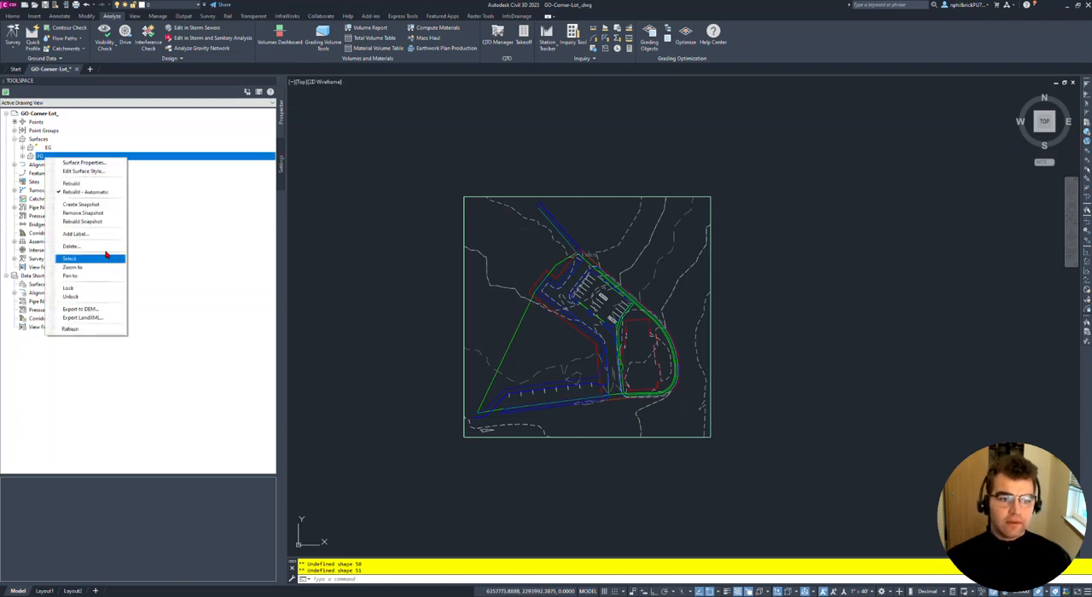
pyautogui.click(77, 260)
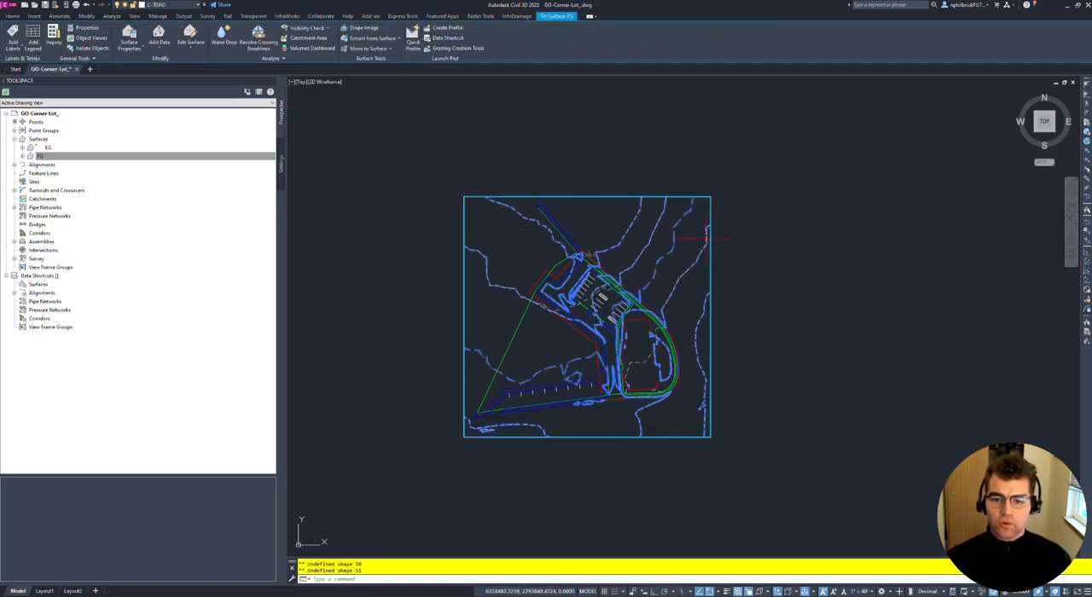
pyautogui.rightClick(643, 252)
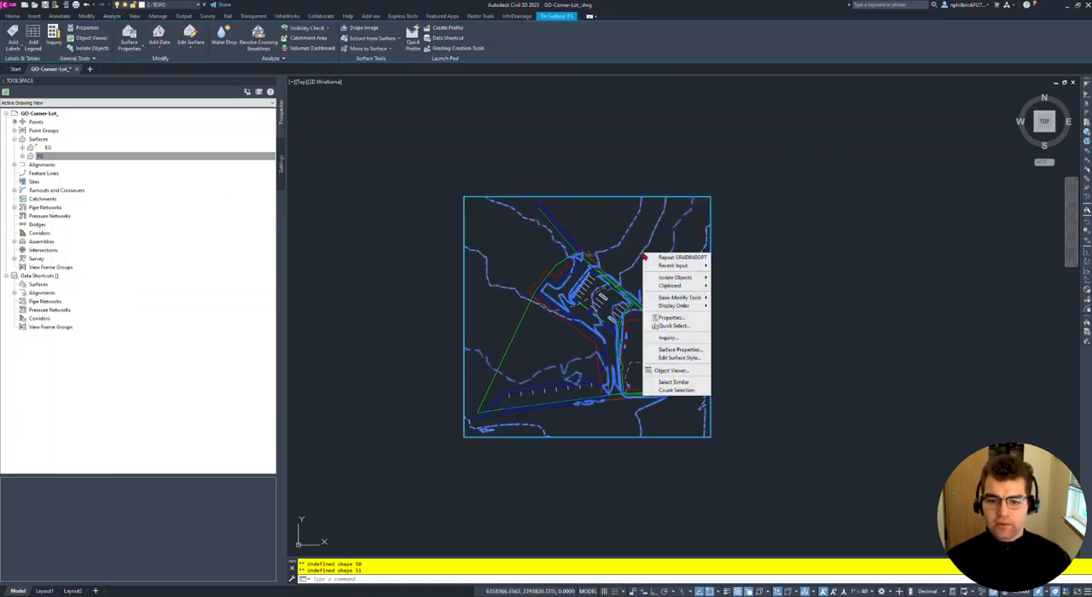
pyautogui.click(688, 371)
pyautogui.moveTo(657, 339)
pyautogui.mouseDown()
pyautogui.moveTo(568, 298)
pyautogui.moveTo(491, 347)
pyautogui.mouseUp()
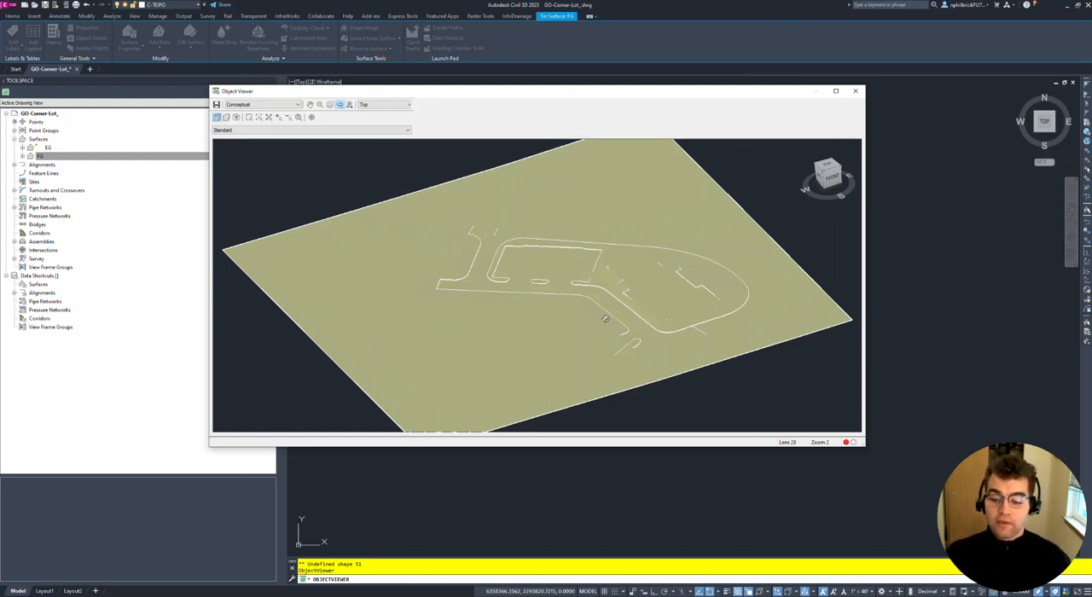
pyautogui.click(855, 90)
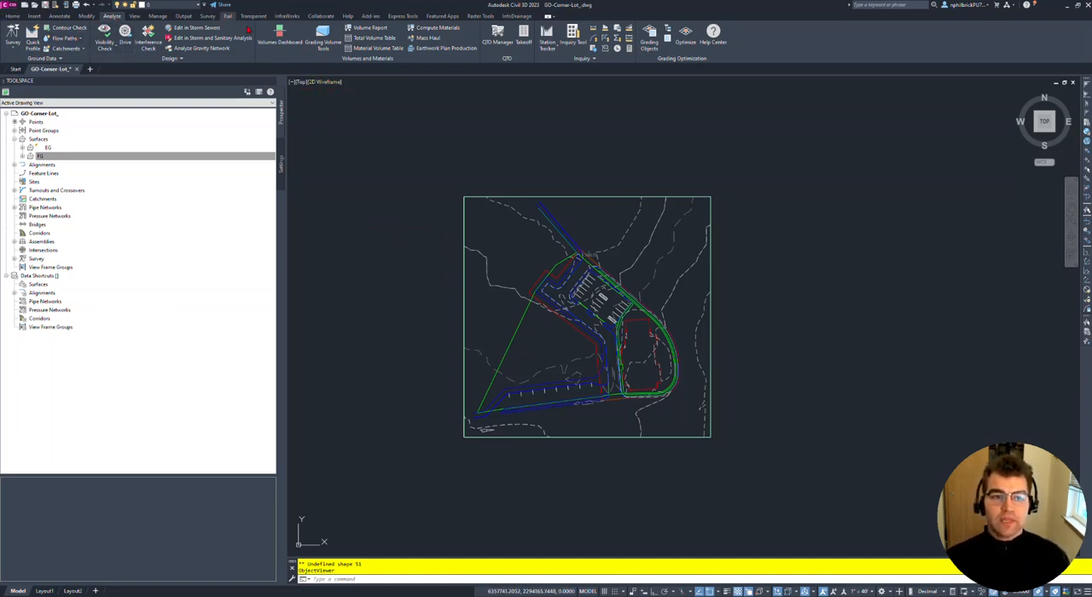
# - Start a new TIN volume surface from the Volumes Dashboard and name it "Vol Surface"
pyautogui.click(279, 34)
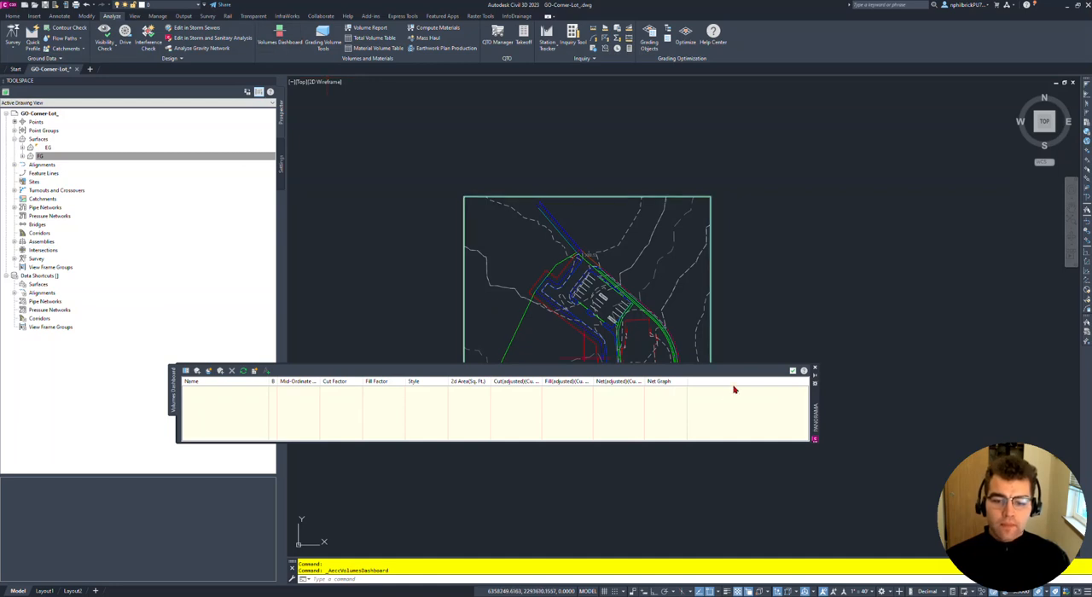
pyautogui.moveTo(817, 408)
pyautogui.mouseDown()
pyautogui.moveTo(927, 152)
pyautogui.moveTo(955, 139)
pyautogui.mouseUp()
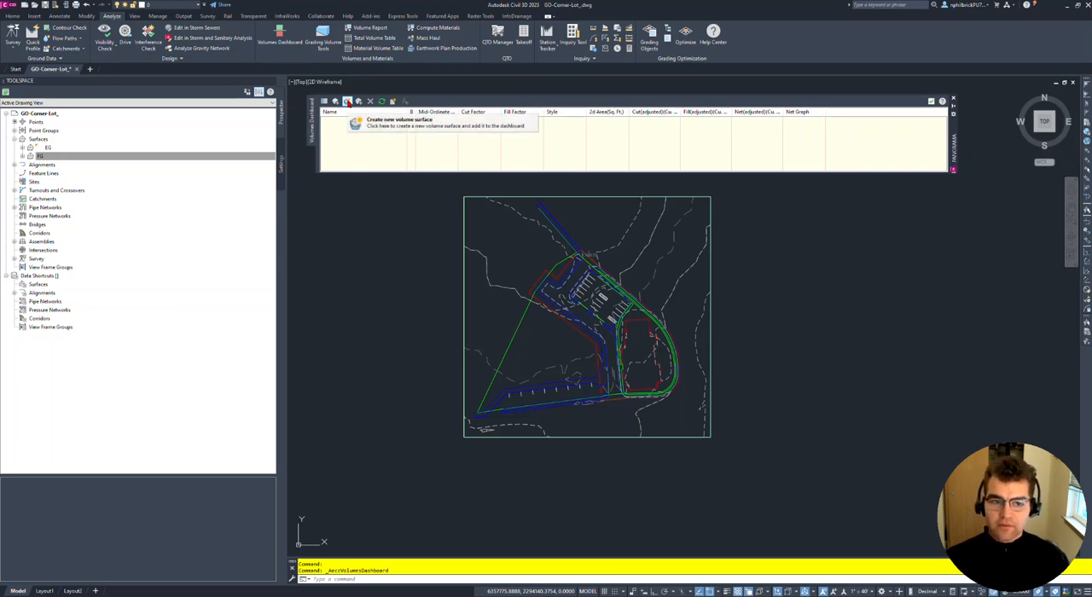
pyautogui.click(347, 102)
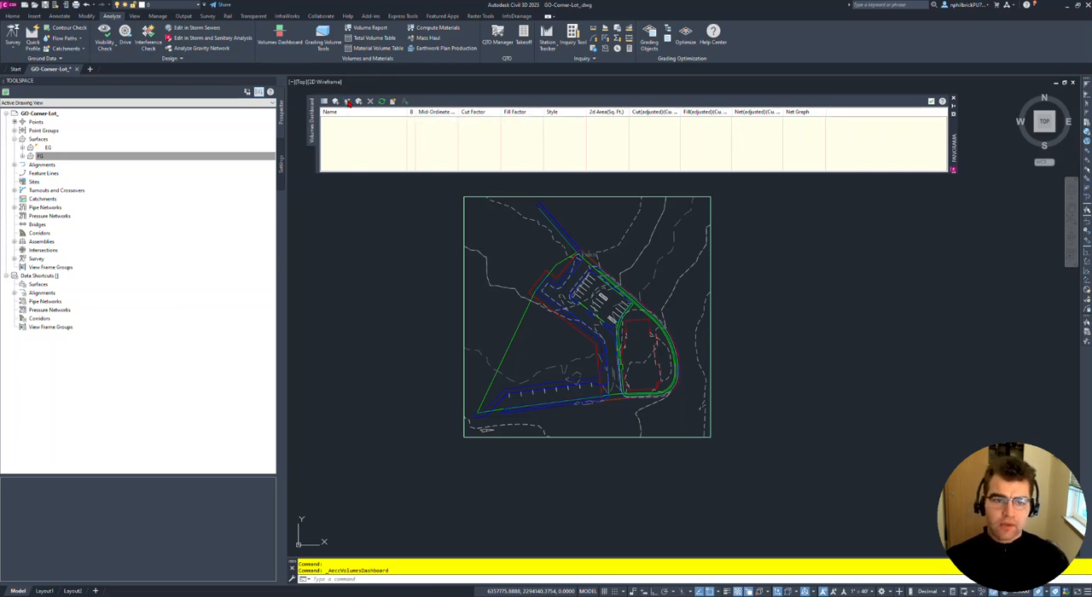
pyautogui.moveTo(376, 123); pyautogui.dragTo(416, 190)
pyautogui.click(475, 243)
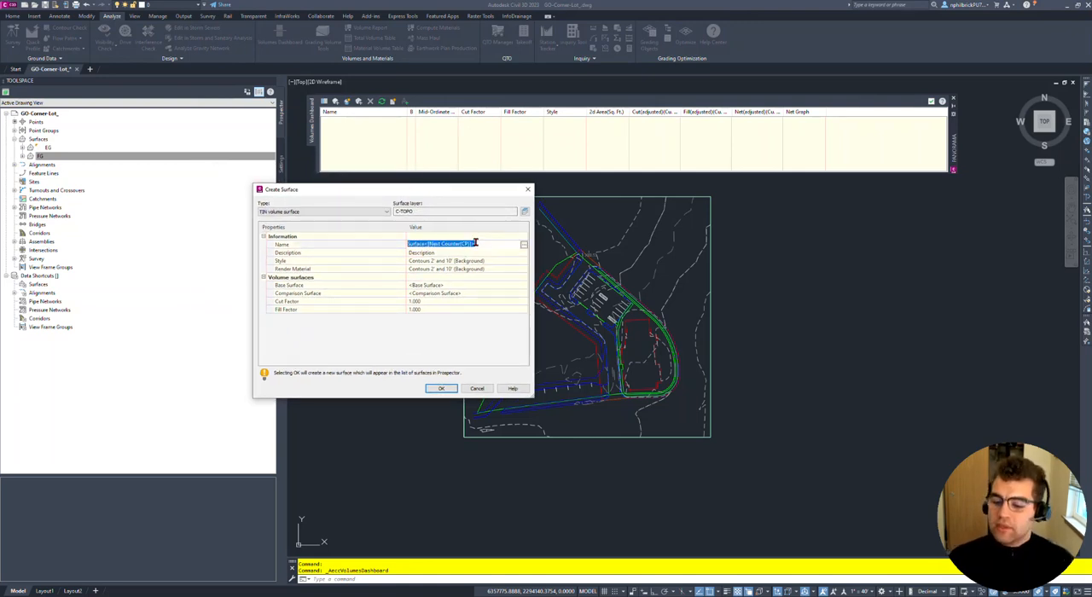
pyautogui.write('Vol')
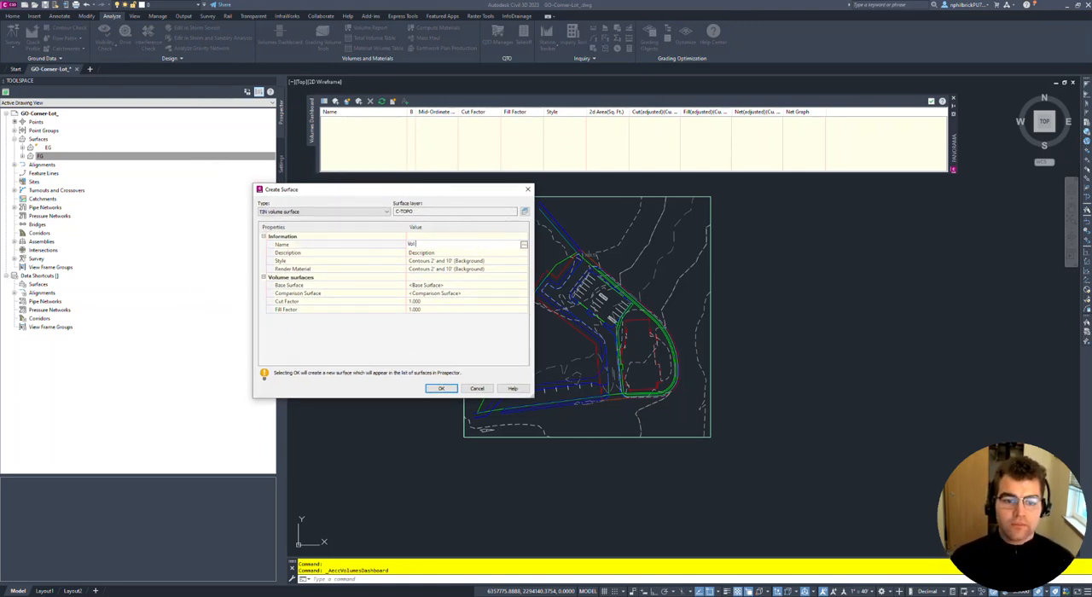
pyautogui.write(' Surface')
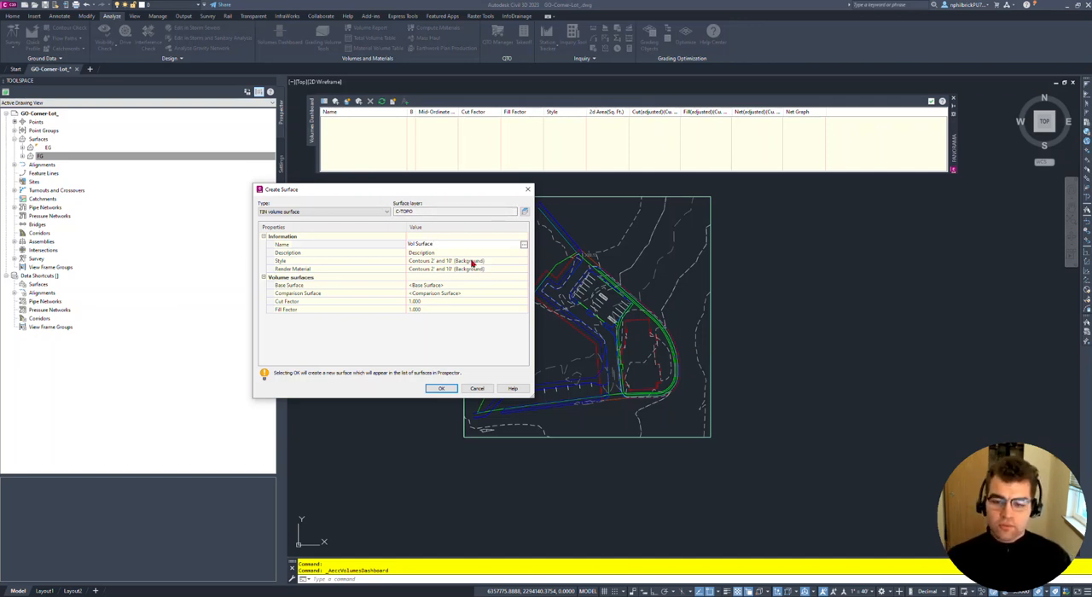
pyautogui.press('Return')
# - Create the volume surface with EG as base surface and FG as comparison surface, and close the dashboard
pyautogui.click(430, 287)
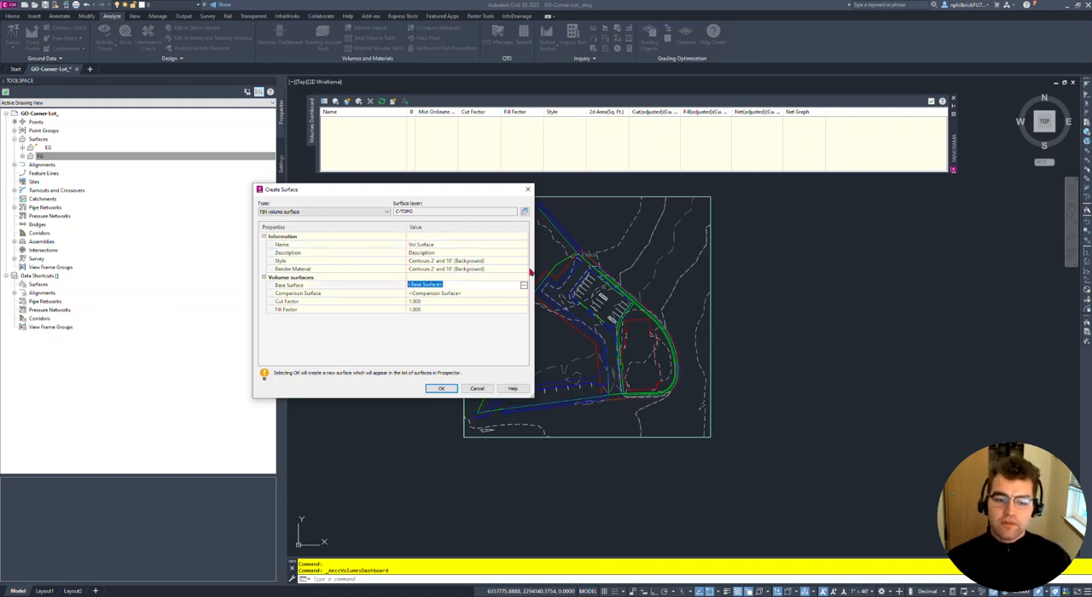
pyautogui.click(522, 287)
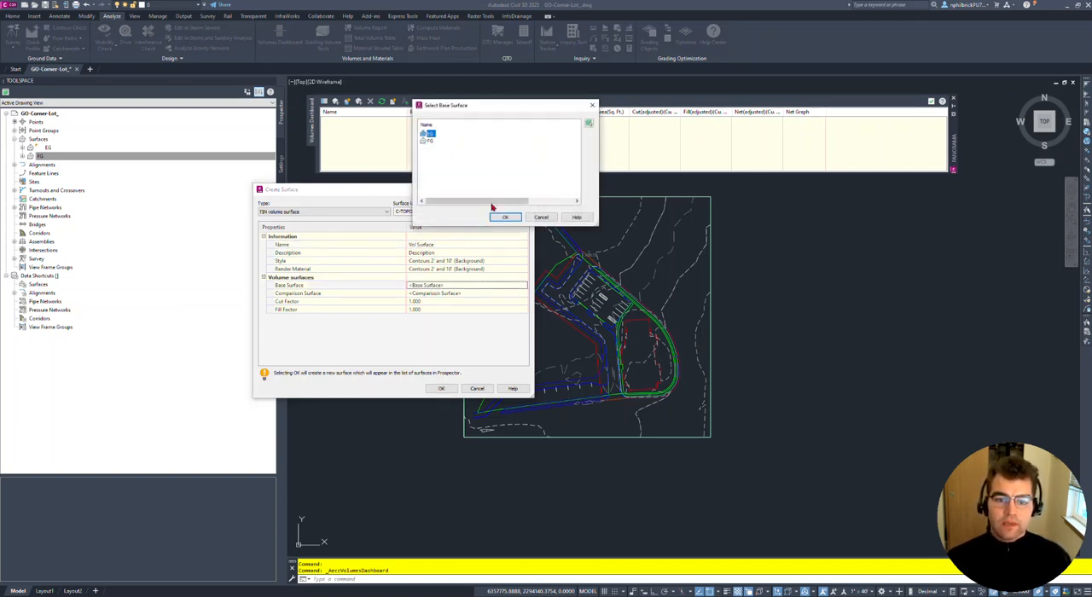
pyautogui.click(504, 217)
pyautogui.click(480, 293)
pyautogui.click(524, 292)
pyautogui.click(429, 140)
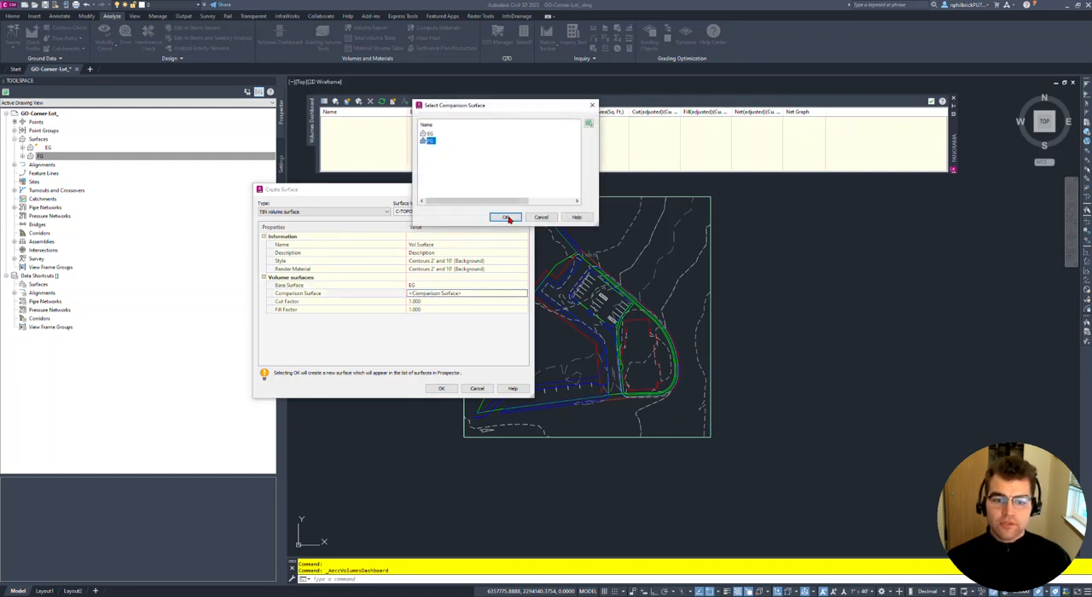
pyautogui.click(507, 219)
pyautogui.click(442, 390)
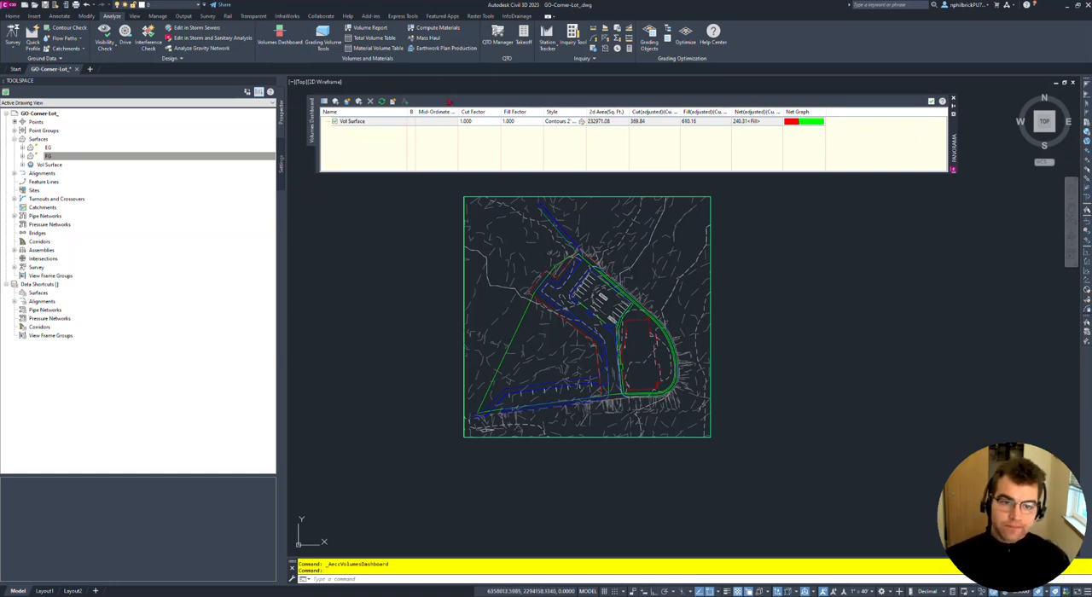
pyautogui.click(953, 101)
# - Set the EG surface's style to _No Display
pyautogui.rightClick(57, 148)
pyautogui.click(79, 154)
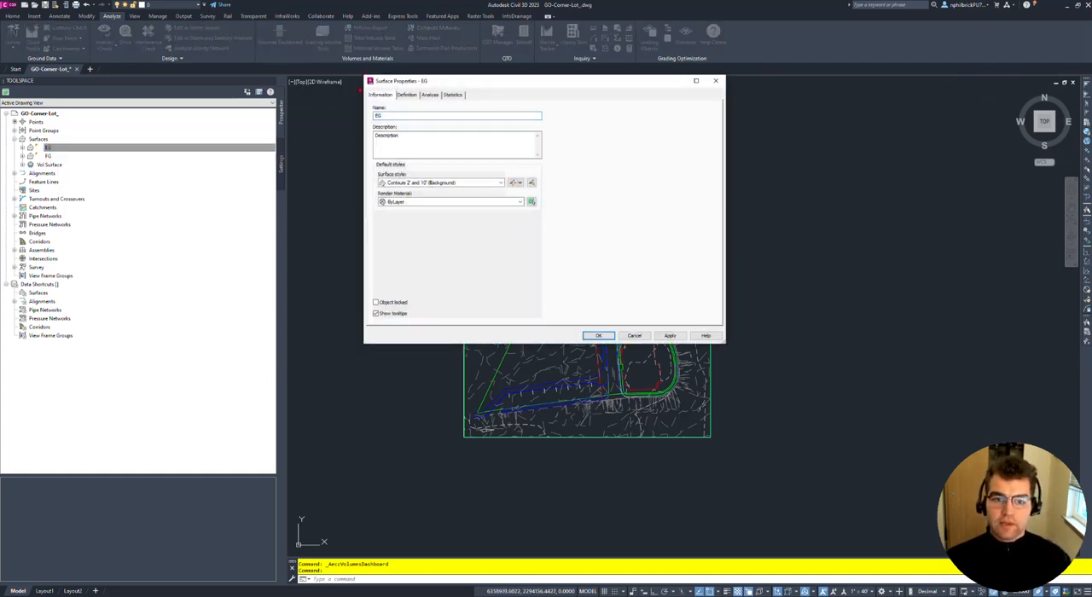
pyautogui.click(427, 182)
pyautogui.click(404, 191)
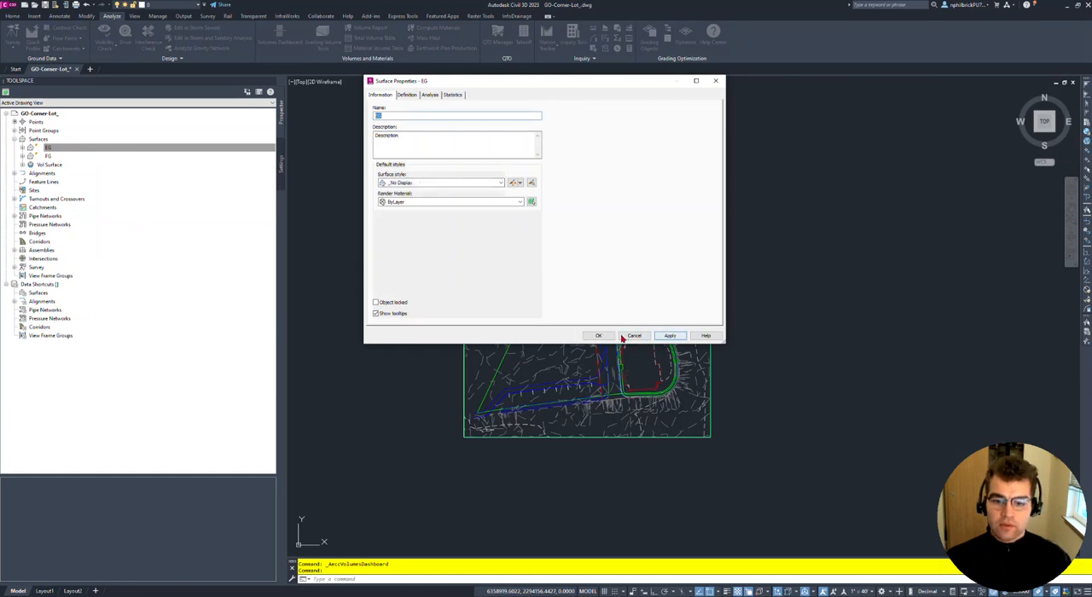
pyautogui.click(598, 335)
# - Hide the FG surface by assigning it the _No Display style
pyautogui.rightClick(63, 157)
pyautogui.click(80, 161)
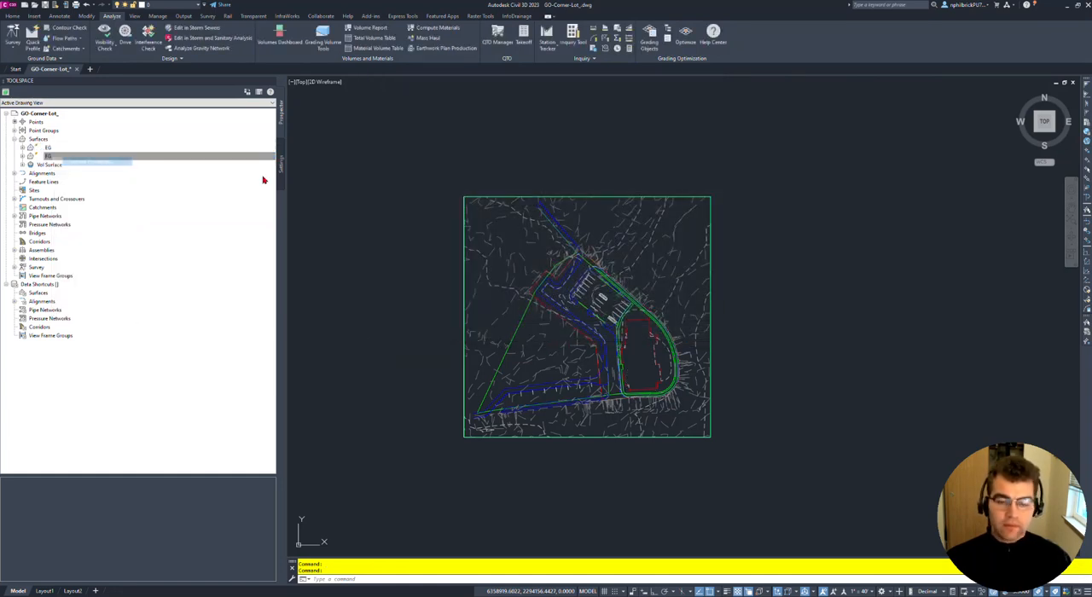
pyautogui.click(443, 183)
pyautogui.click(416, 193)
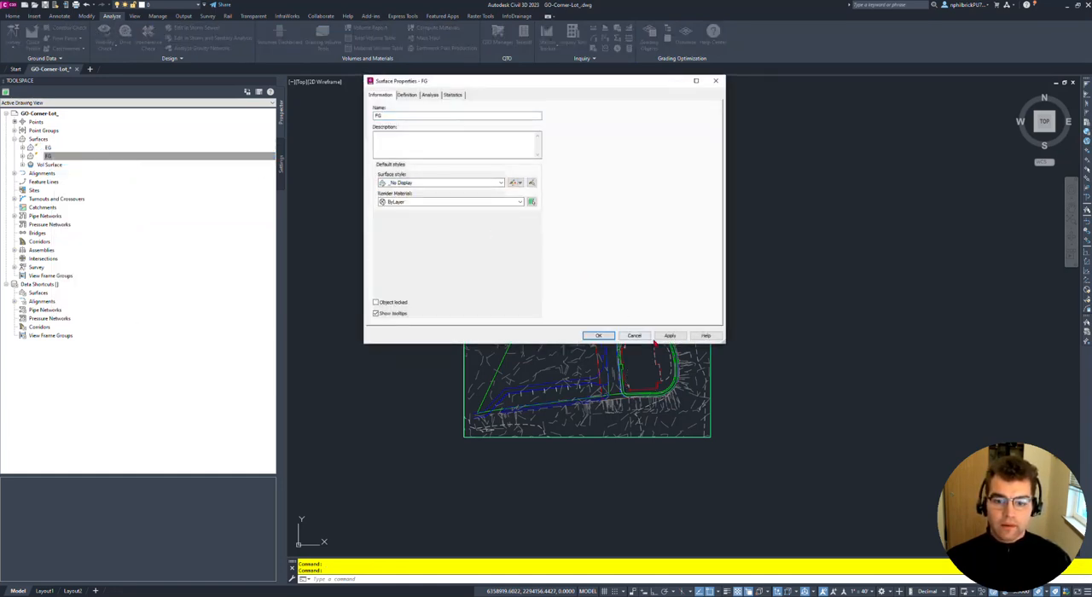
pyautogui.click(599, 335)
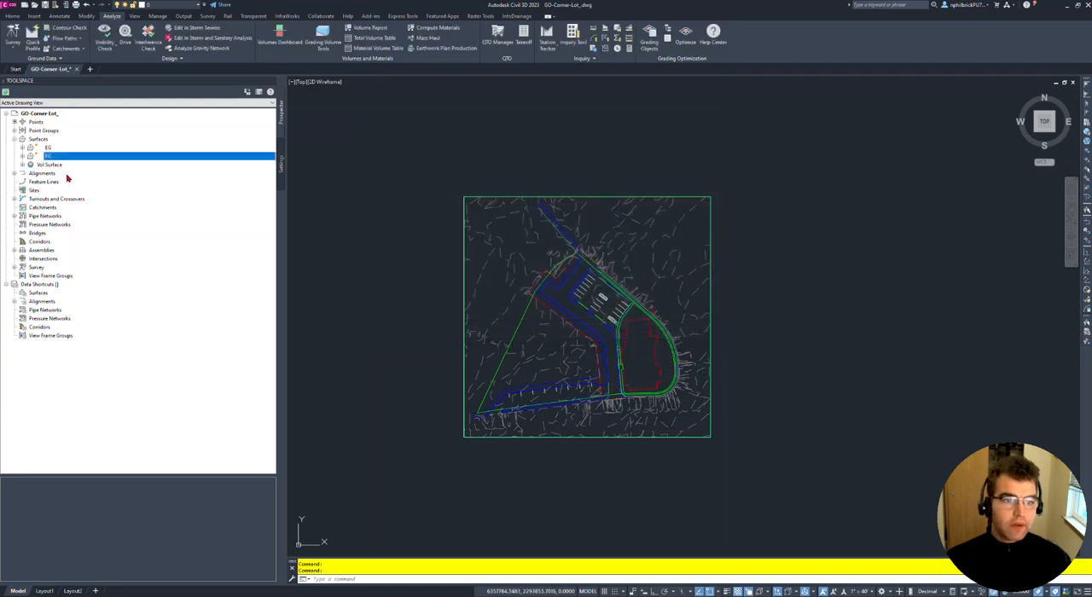
# - Create a new surface style in the drawing settings and name it "Elevations NP"
pyautogui.click(54, 166)
pyautogui.click(51, 167)
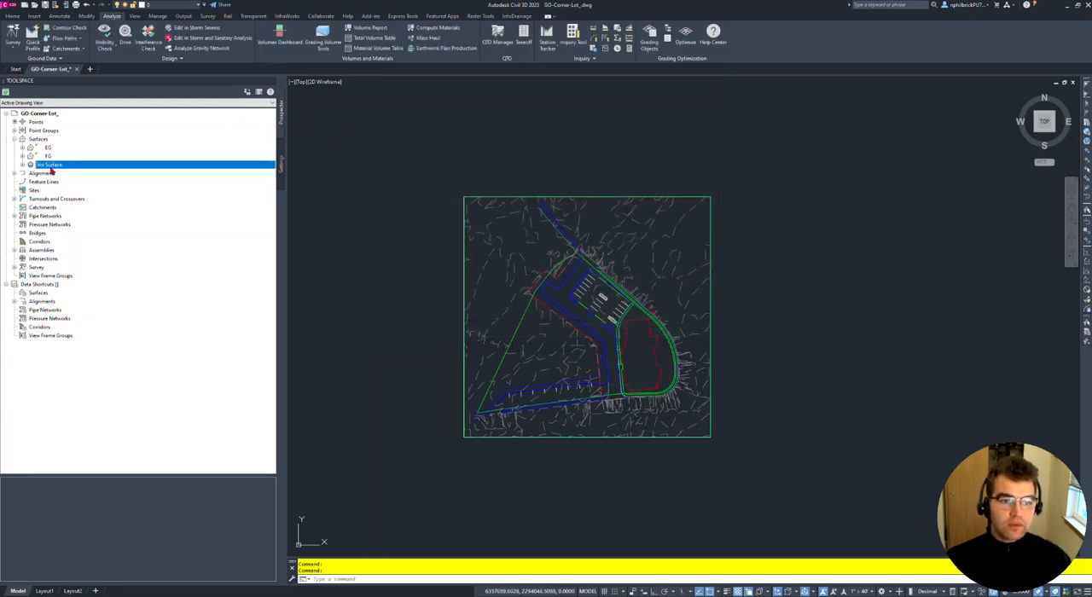
pyautogui.click(281, 164)
pyautogui.click(14, 139)
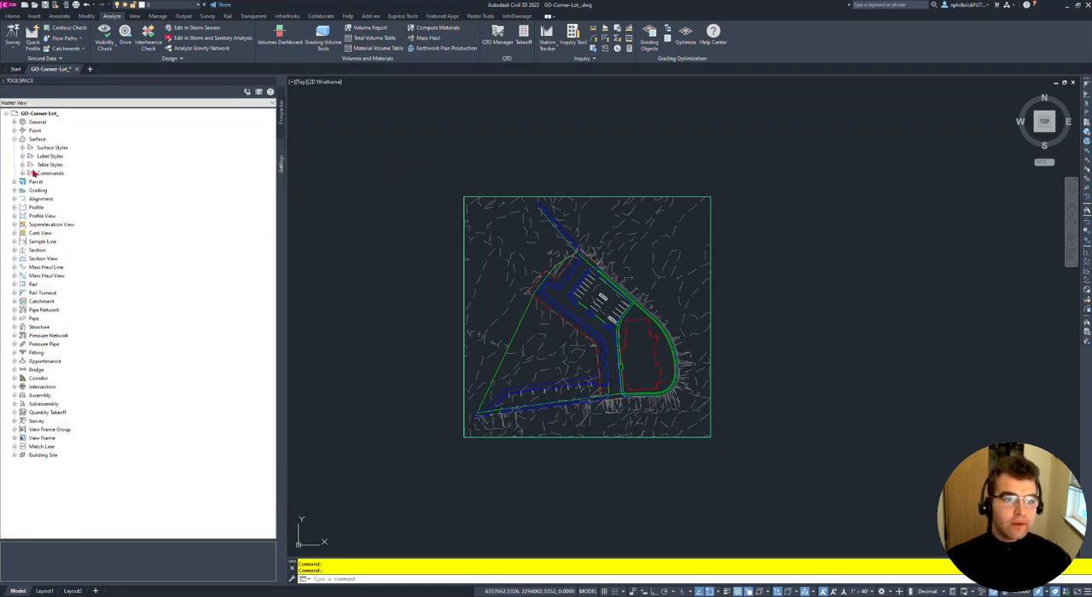
pyautogui.click(22, 147)
pyautogui.rightClick(58, 148)
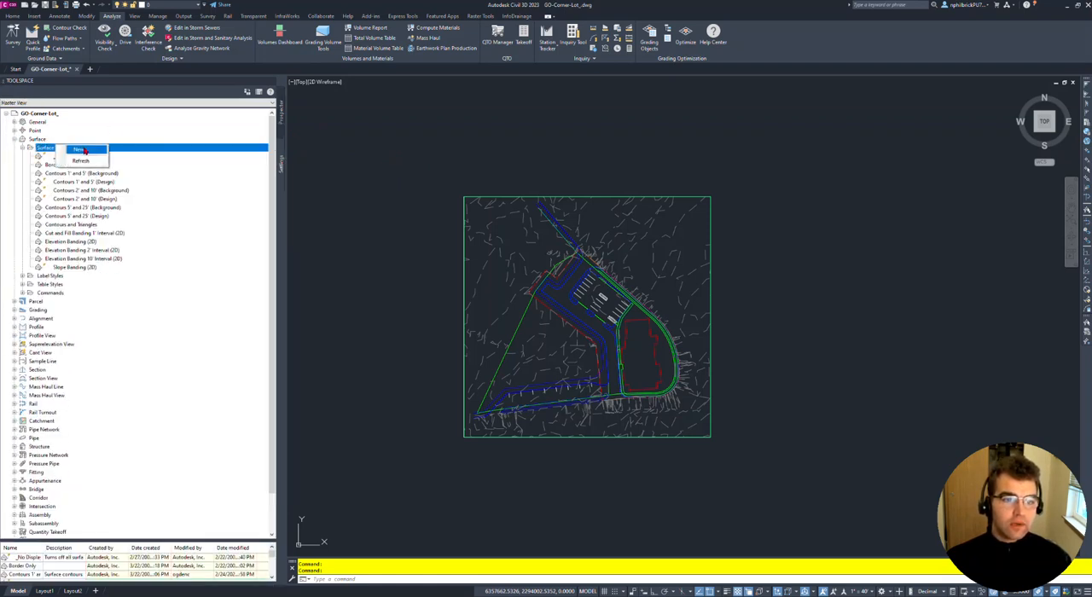
pyautogui.click(81, 150)
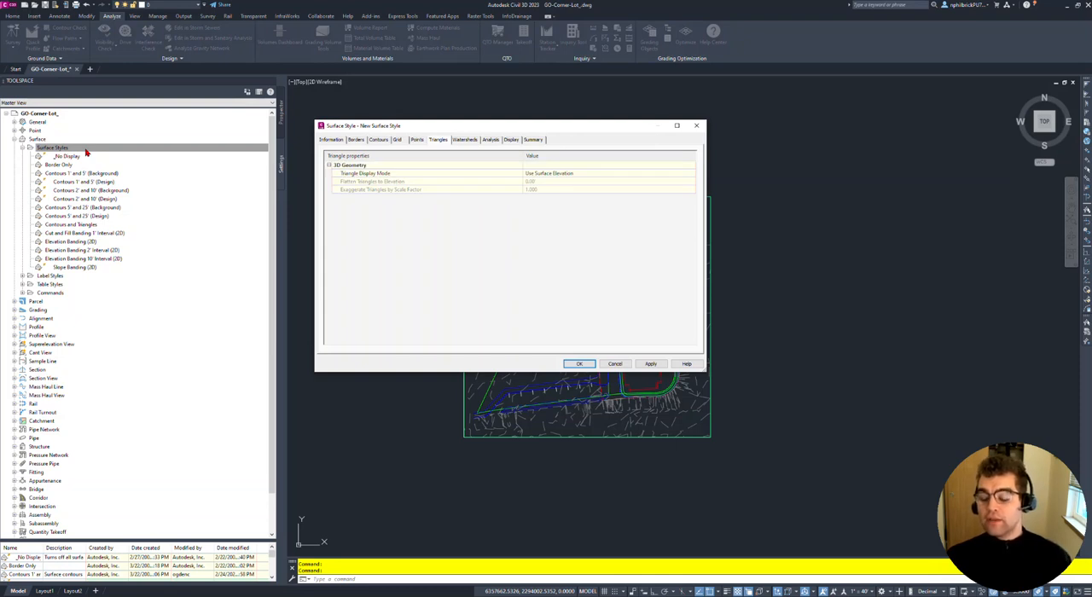
pyautogui.click(333, 142)
pyautogui.click(378, 161)
pyautogui.hotkey('ctrl', 'a')
pyautogui.write('E')
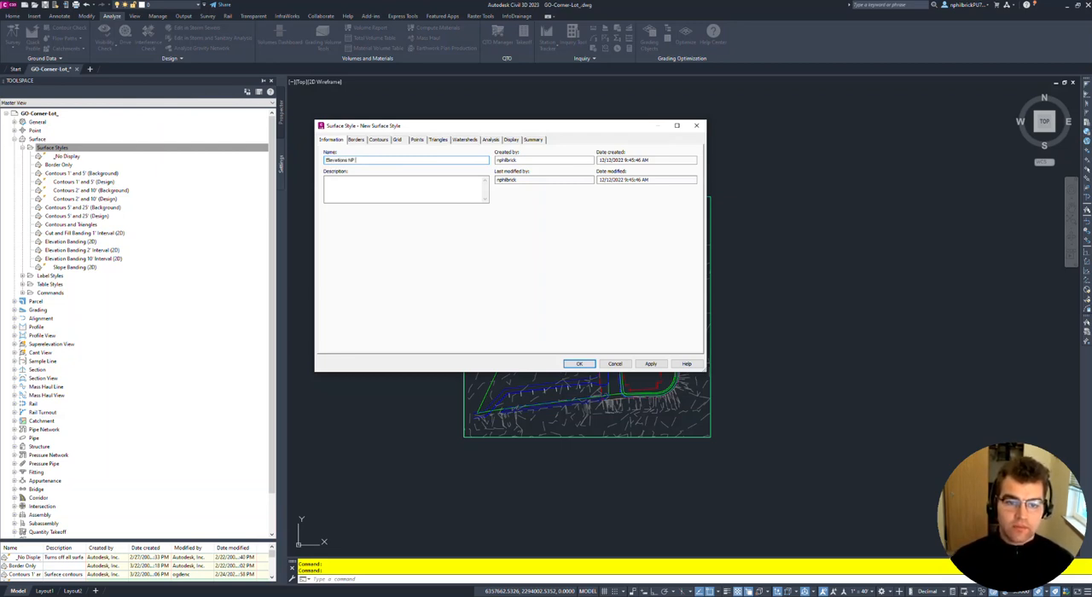
# - Make the Border and Elevations components visible in the new style's plan display and save the style
pyautogui.moveTo(447, 125)
pyautogui.mouseDown()
pyautogui.moveTo(456, 133)
pyautogui.moveTo(463, 116)
pyautogui.mouseUp()
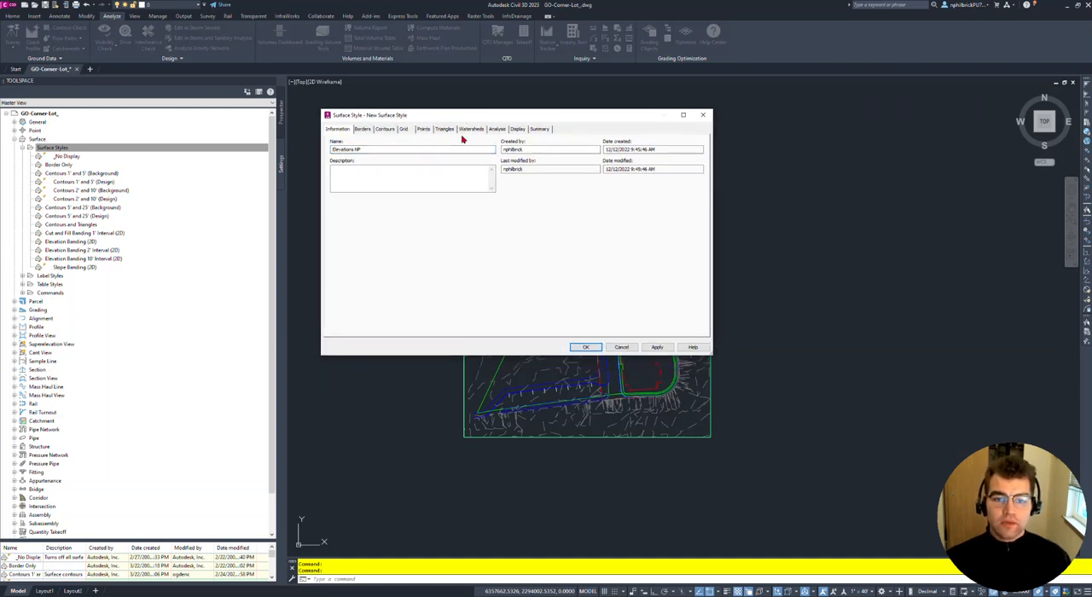
pyautogui.click(518, 128)
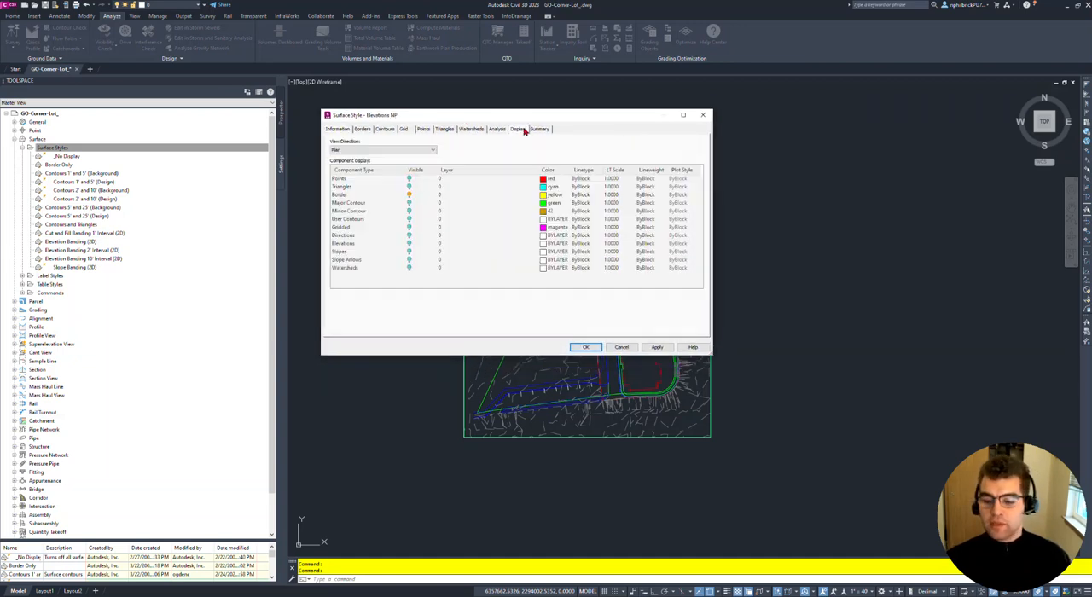
pyautogui.click(408, 194)
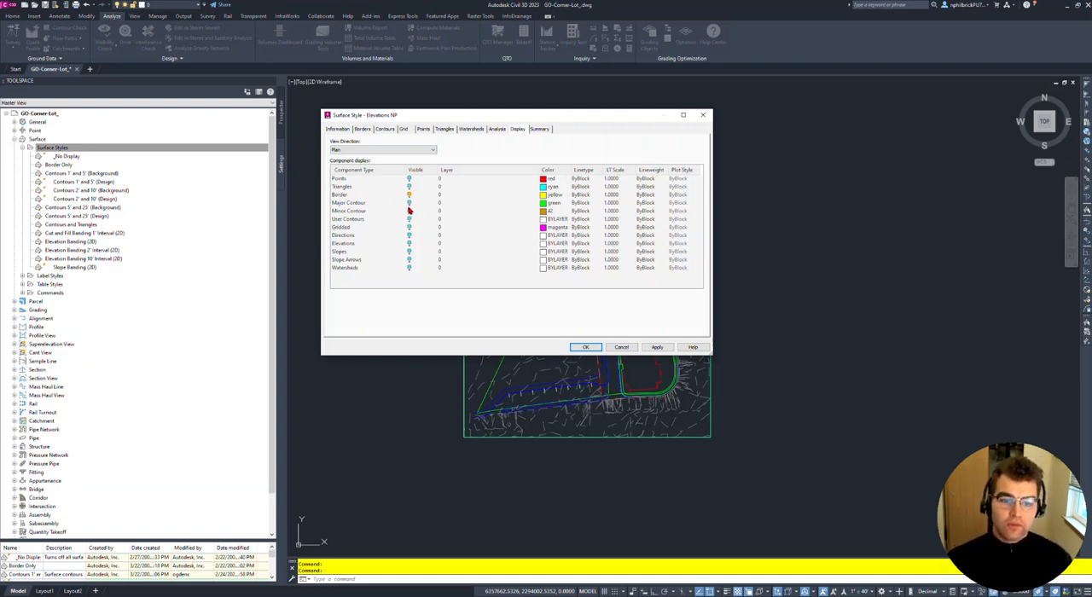
pyautogui.click(409, 244)
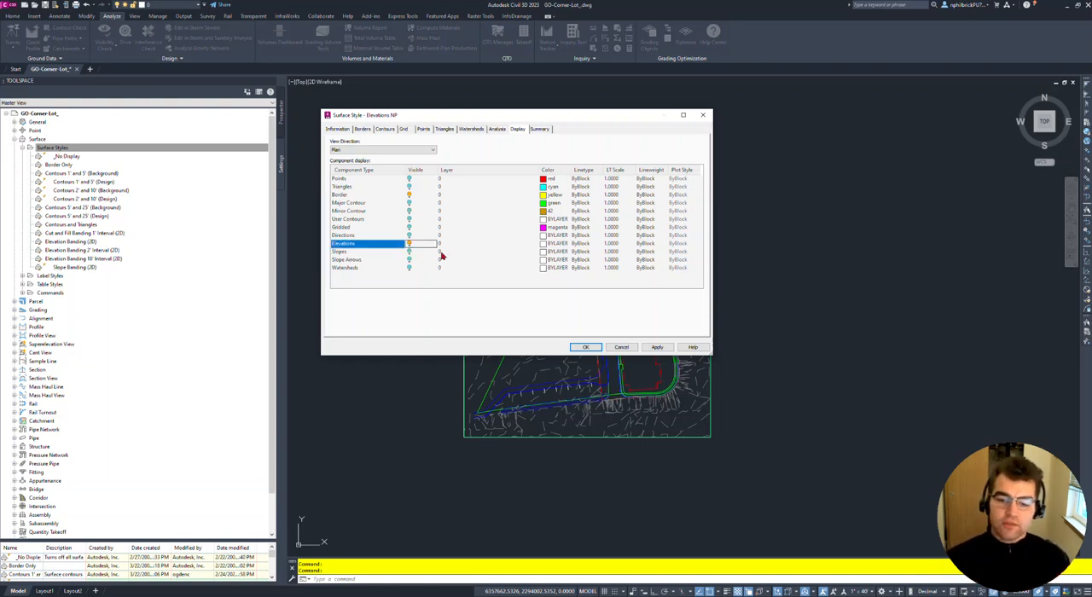
pyautogui.click(657, 347)
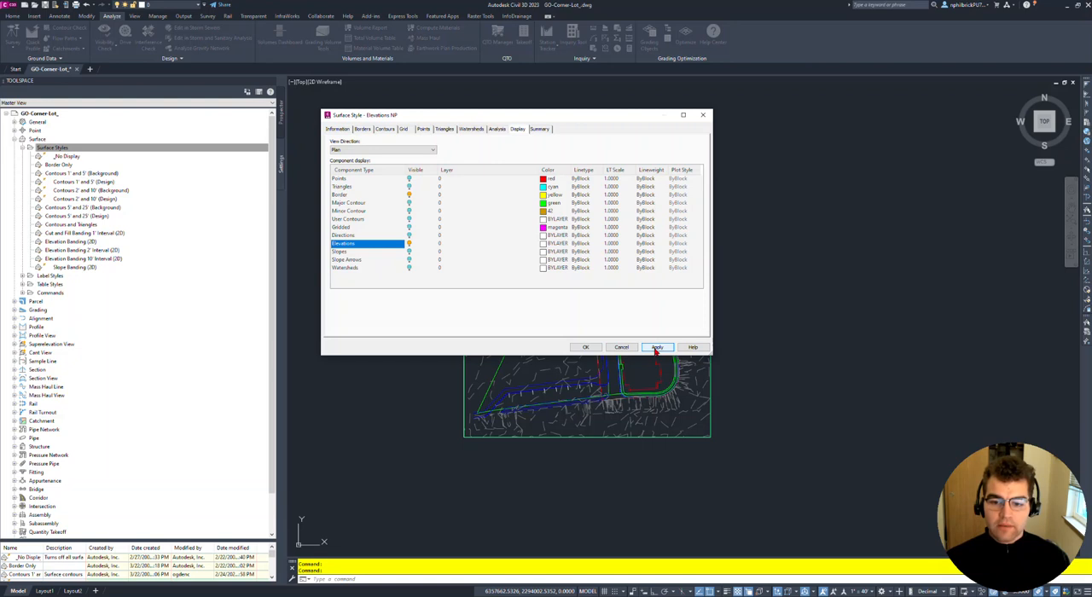
pyautogui.click(585, 347)
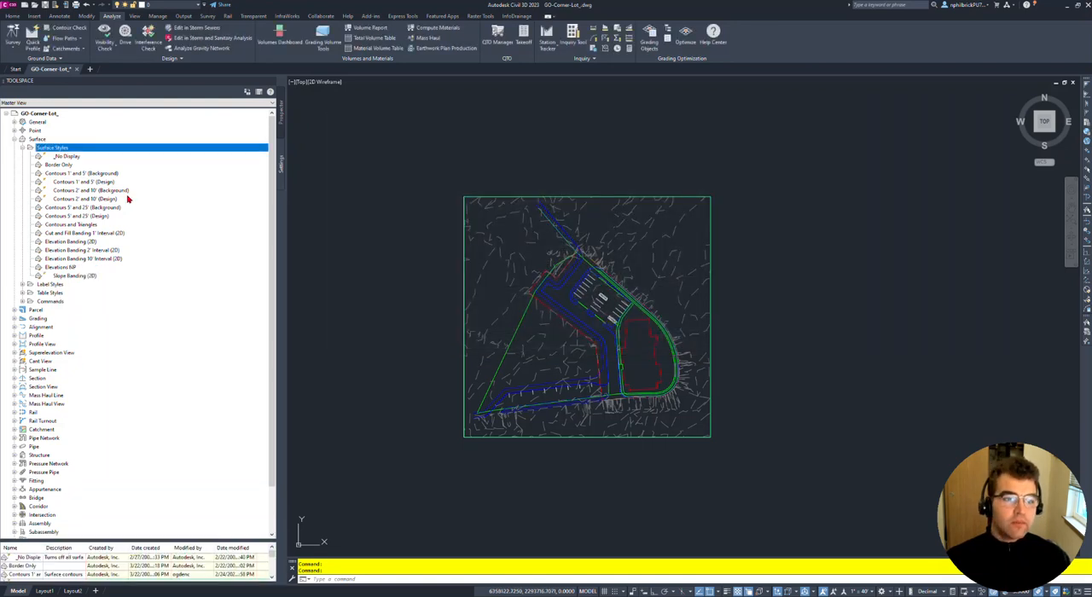
pyautogui.click(64, 269)
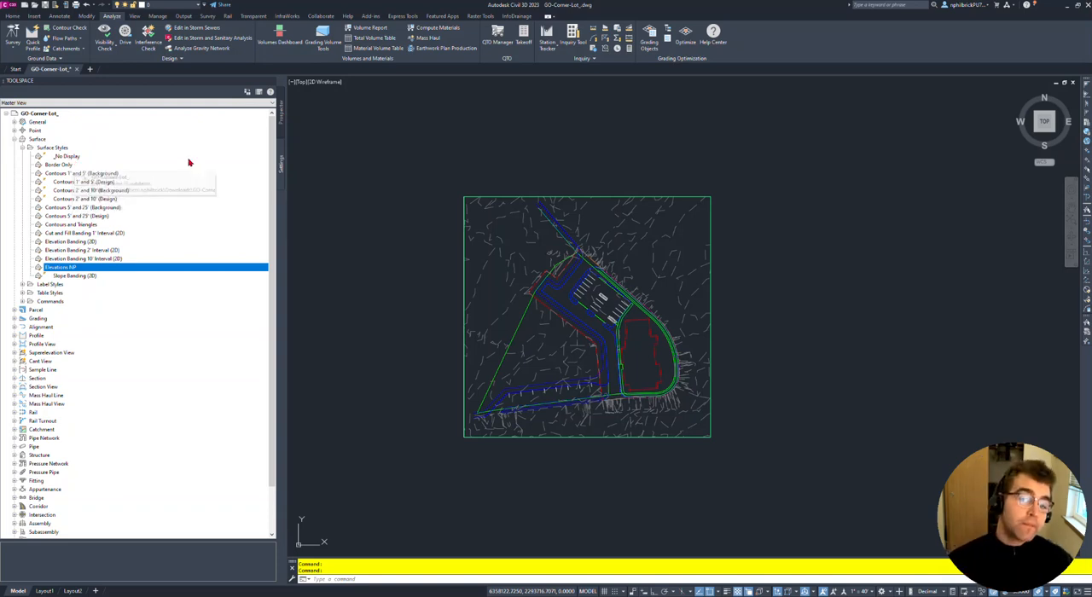
# - Assign the Elevations NP style to the Vol Surface and check its display in the drawing
pyautogui.click(281, 114)
pyautogui.rightClick(59, 165)
pyautogui.click(96, 170)
pyautogui.click(451, 183)
pyautogui.click(447, 286)
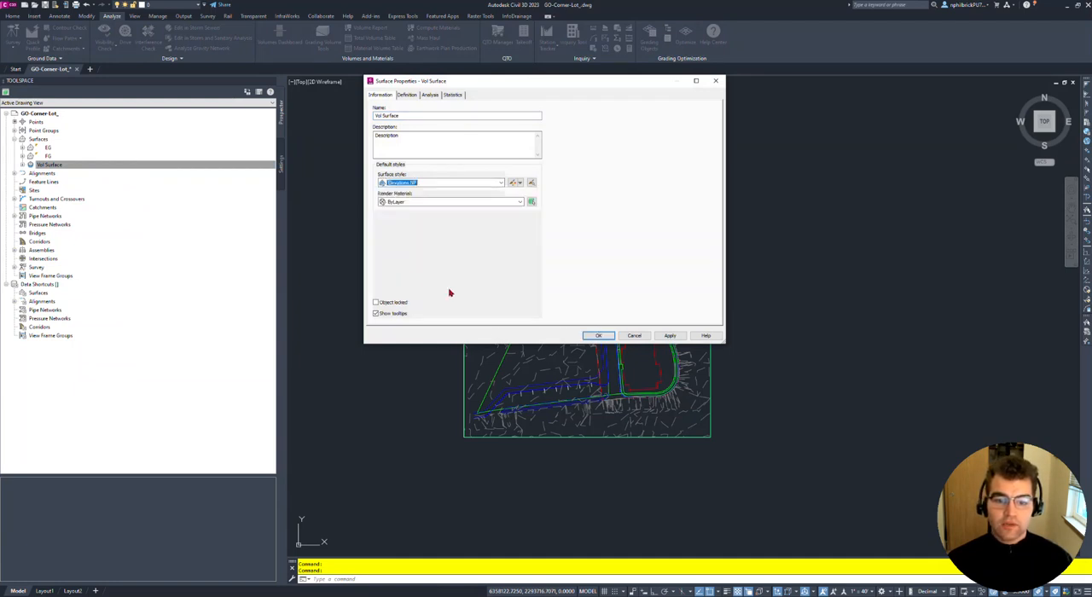
pyautogui.click(672, 335)
pyautogui.click(598, 335)
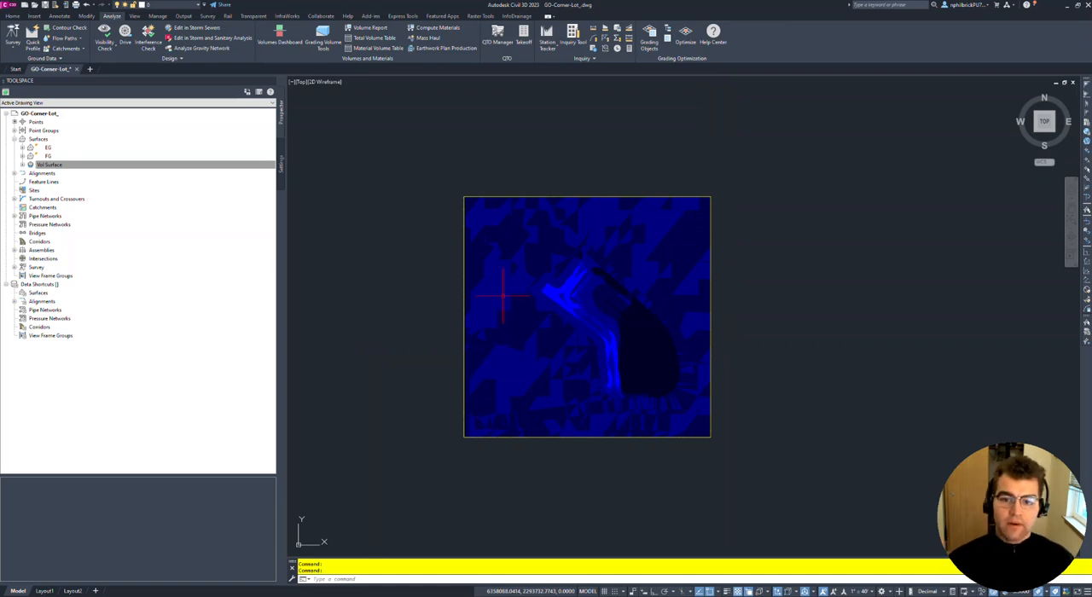
pyautogui.scroll(5, 597, 185)
pyautogui.scroll(-3, 601, 183)
pyautogui.scroll(-2, 604, 234)
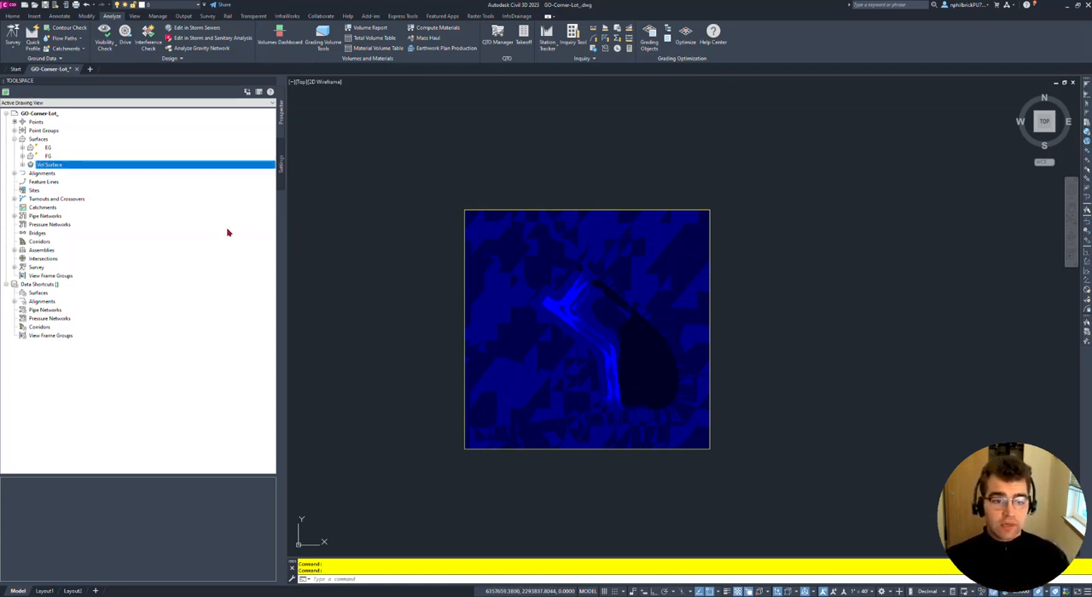
# - Run an Elevations analysis on the Vol Surface with the number of ranges set to 2
pyautogui.rightClick(92, 167)
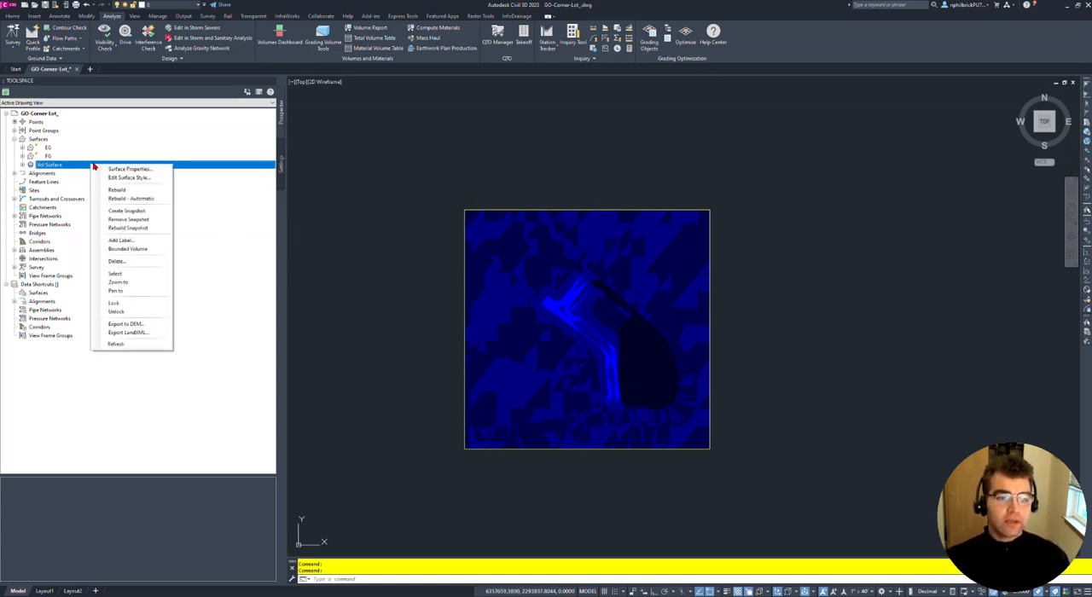
pyautogui.click(131, 170)
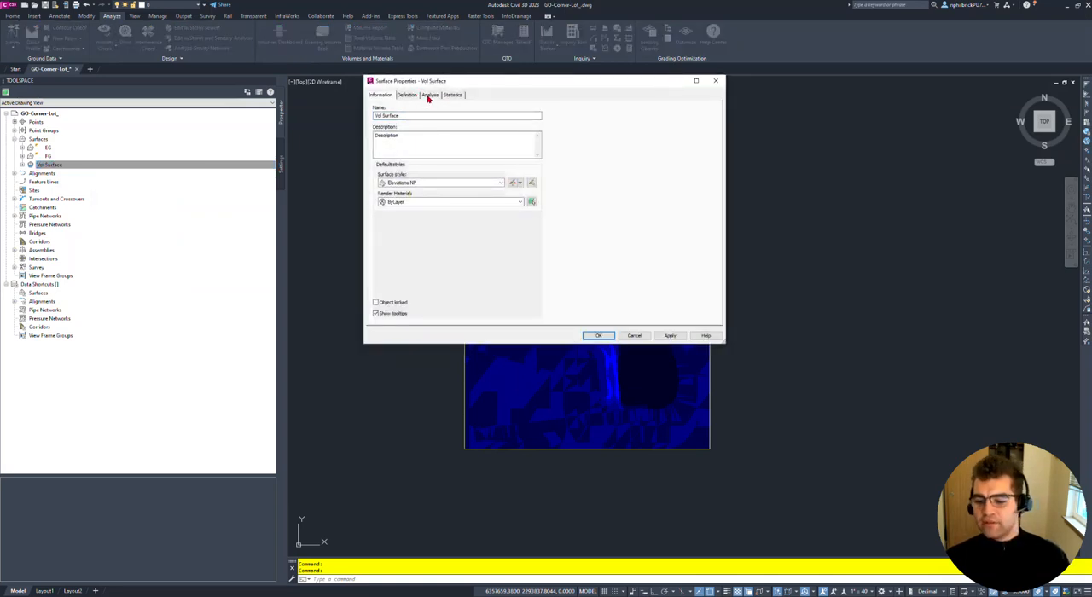
pyautogui.click(428, 95)
pyautogui.moveTo(468, 85); pyautogui.dragTo(442, 86)
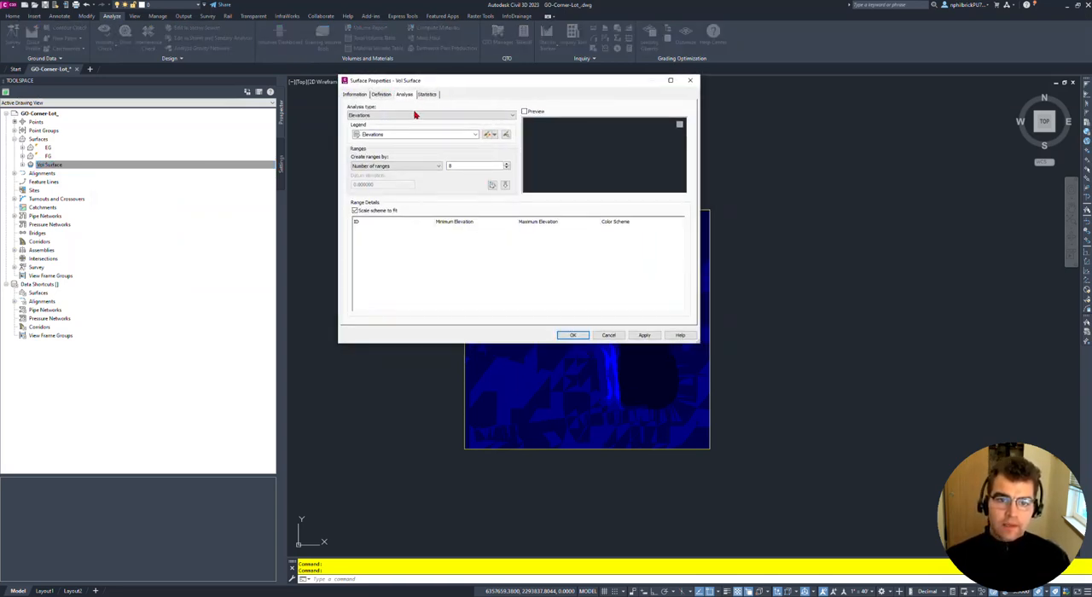
pyautogui.click(462, 116)
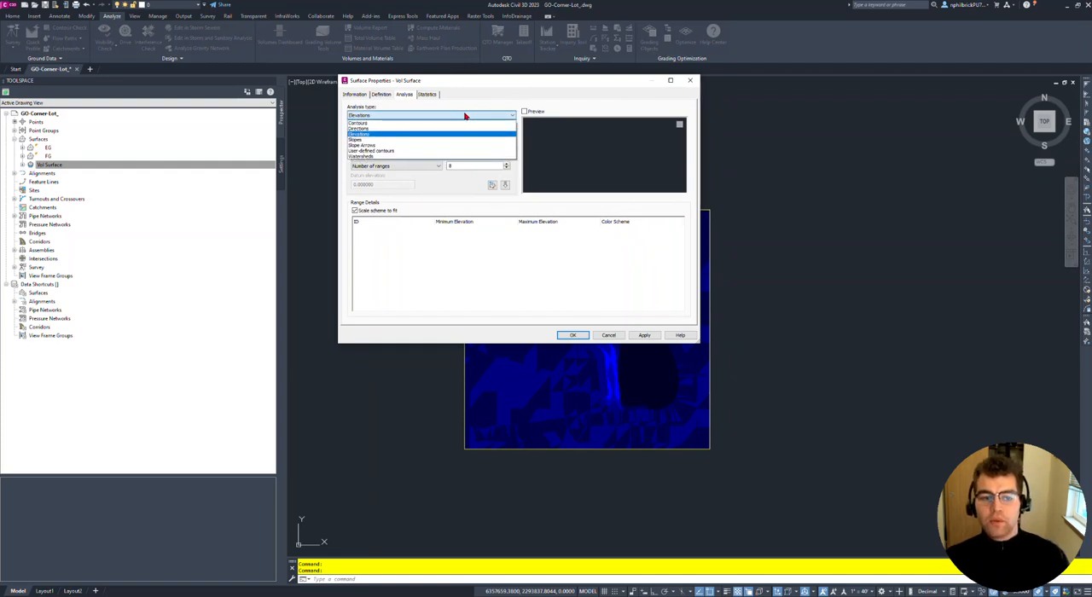
pyautogui.click(406, 134)
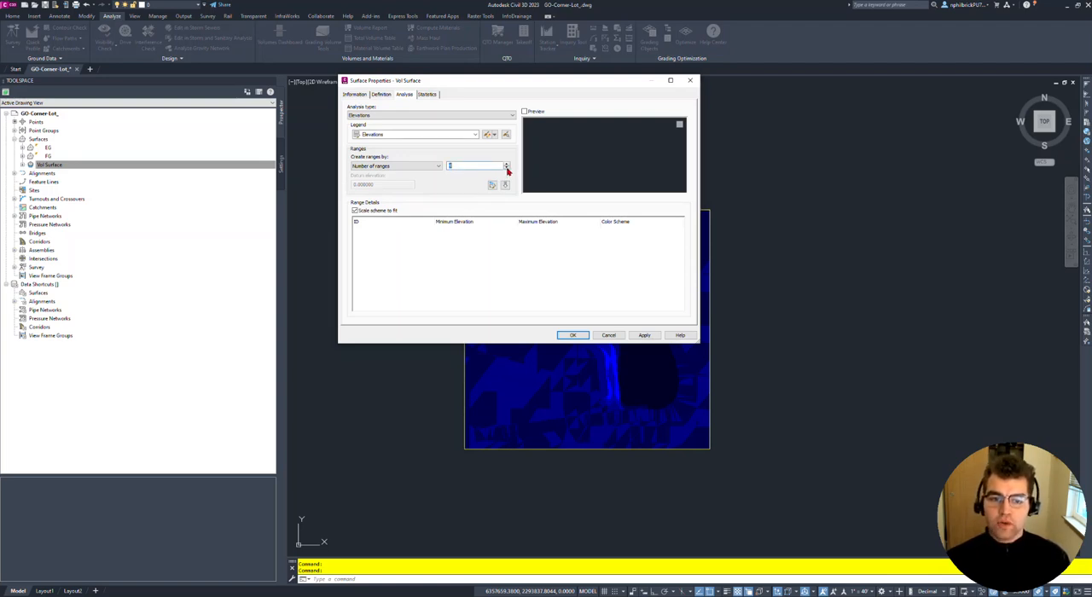
pyautogui.write('2')
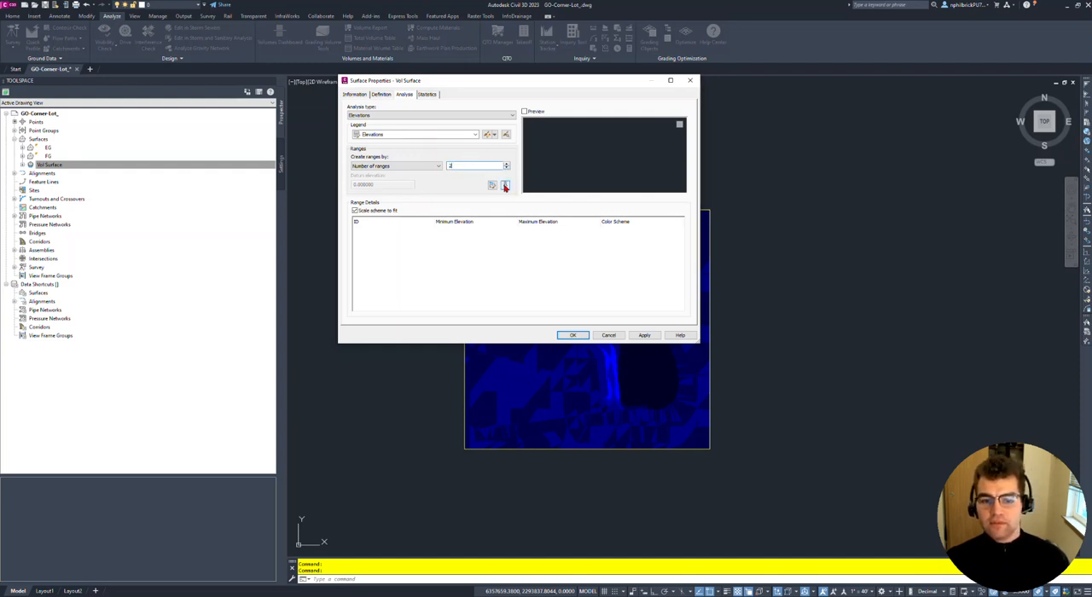
pyautogui.click(505, 187)
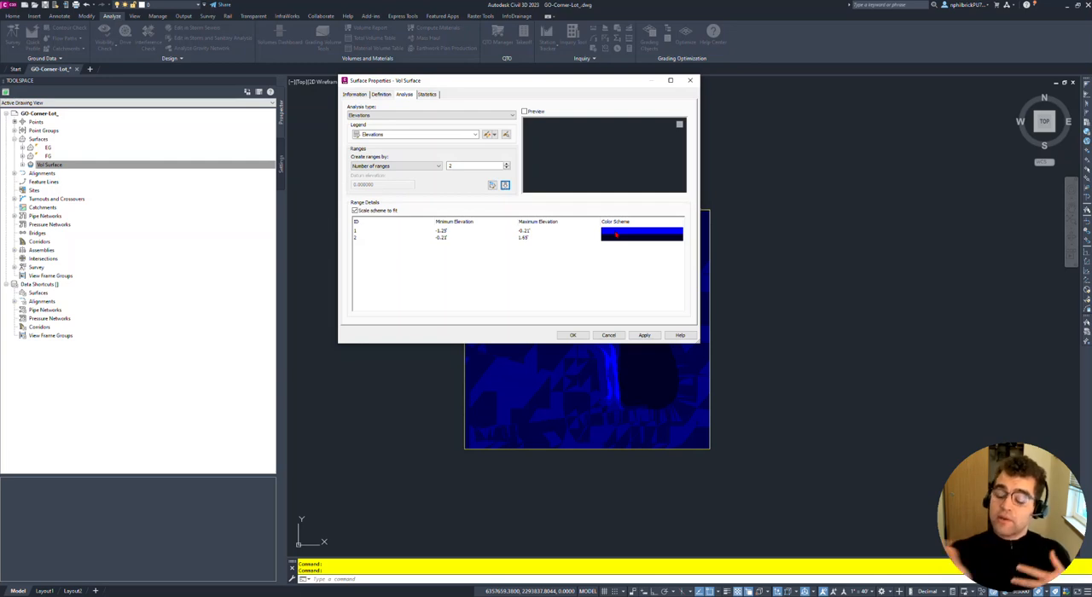
# - Set the maximum elevation of range 1 and the minimum elevation of range 2 to 0
pyautogui.click(526, 230)
pyautogui.click(526, 230)
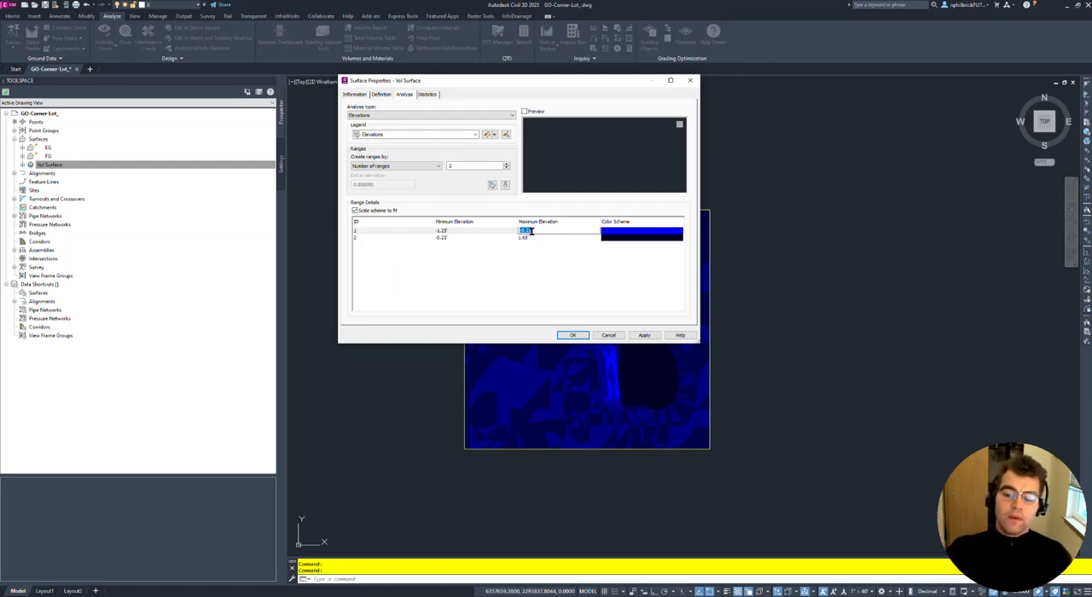
pyautogui.write('0')
pyautogui.click(576, 279)
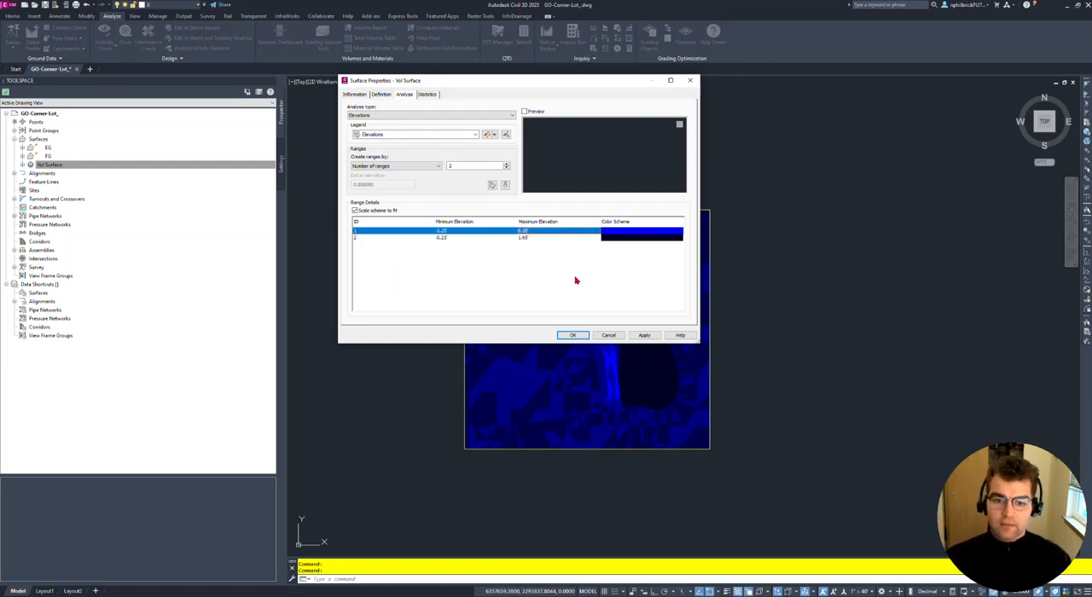
pyautogui.doubleClick(443, 237)
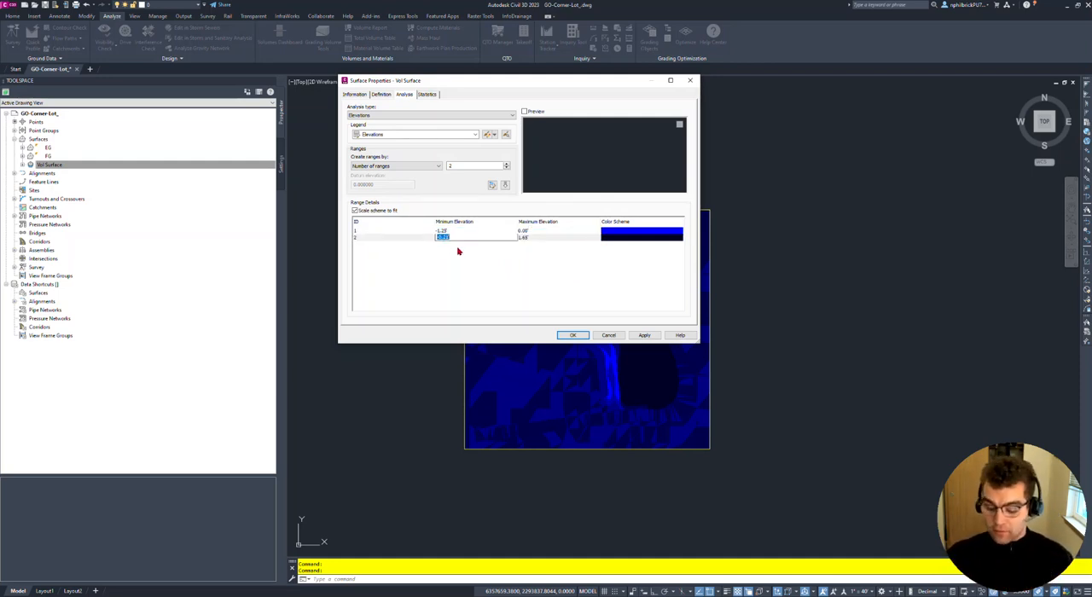
pyautogui.press('Return')
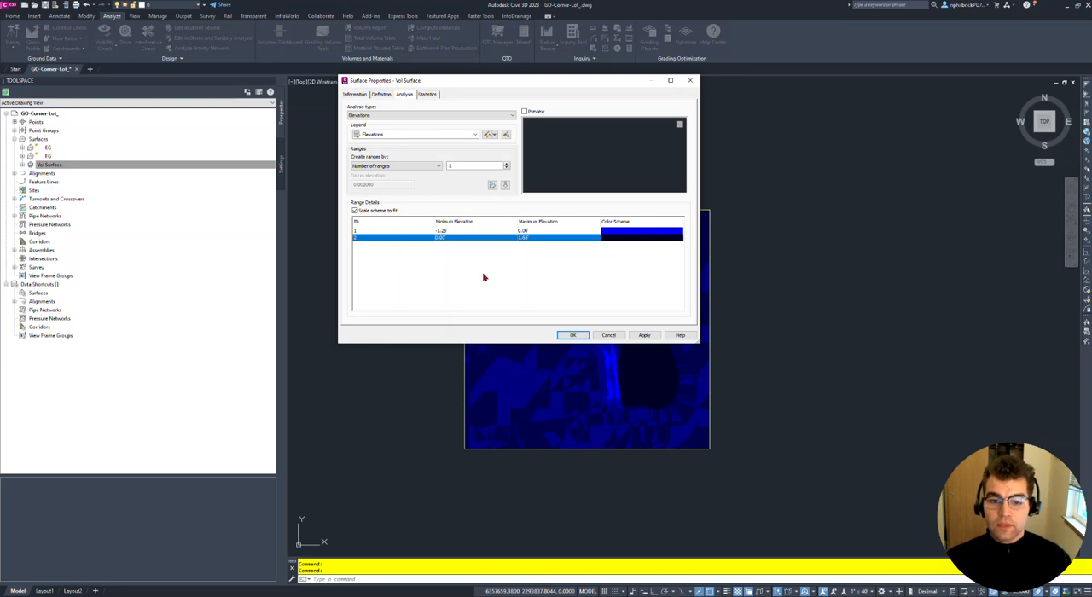
# - Change the color of range 1, below zero, to light red with RGB 255,184,184
pyautogui.click(627, 232)
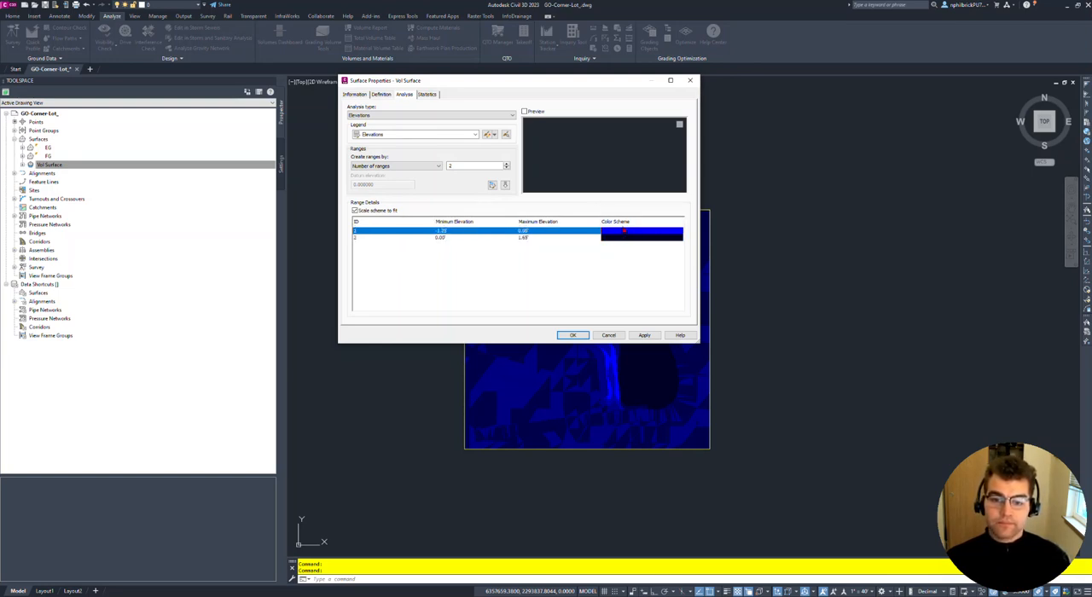
pyautogui.click(624, 231)
pyautogui.moveTo(366, 131); pyautogui.dragTo(339, 142)
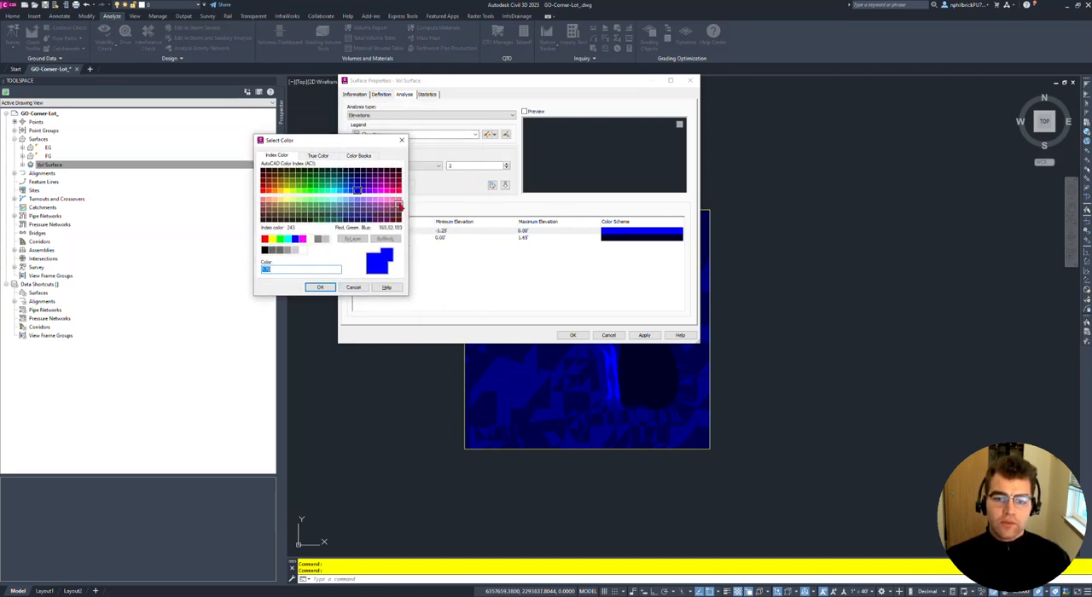
pyautogui.click(265, 239)
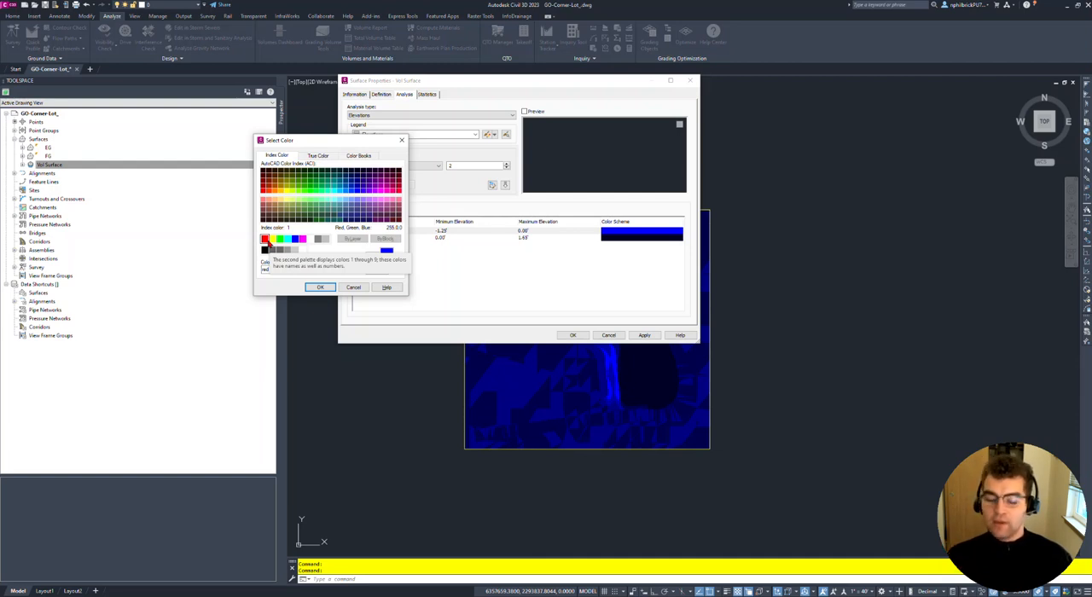
pyautogui.click(321, 156)
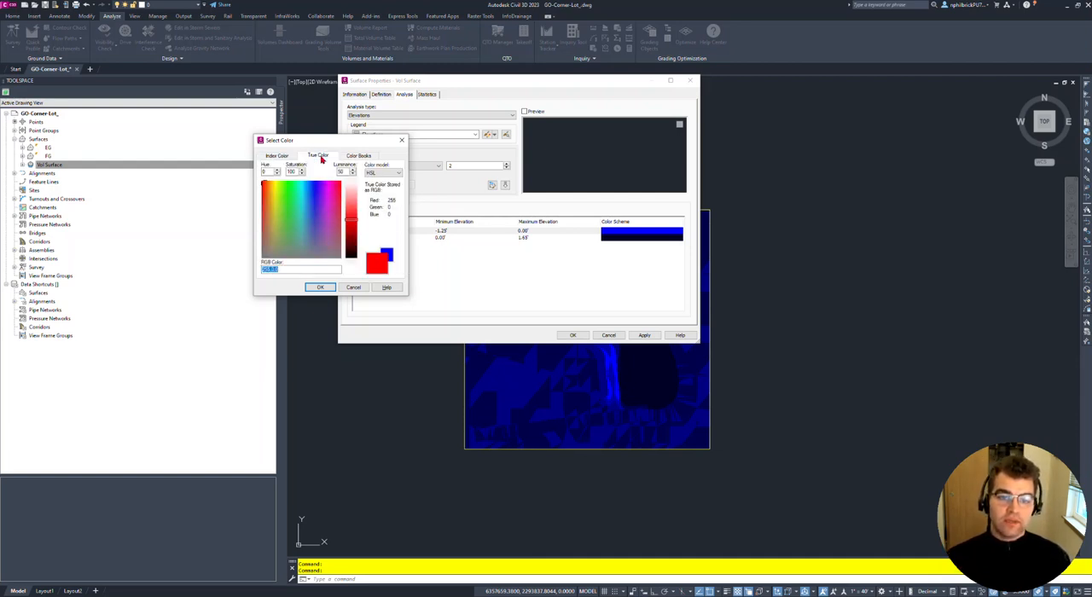
pyautogui.moveTo(350, 220); pyautogui.dragTo(351, 196)
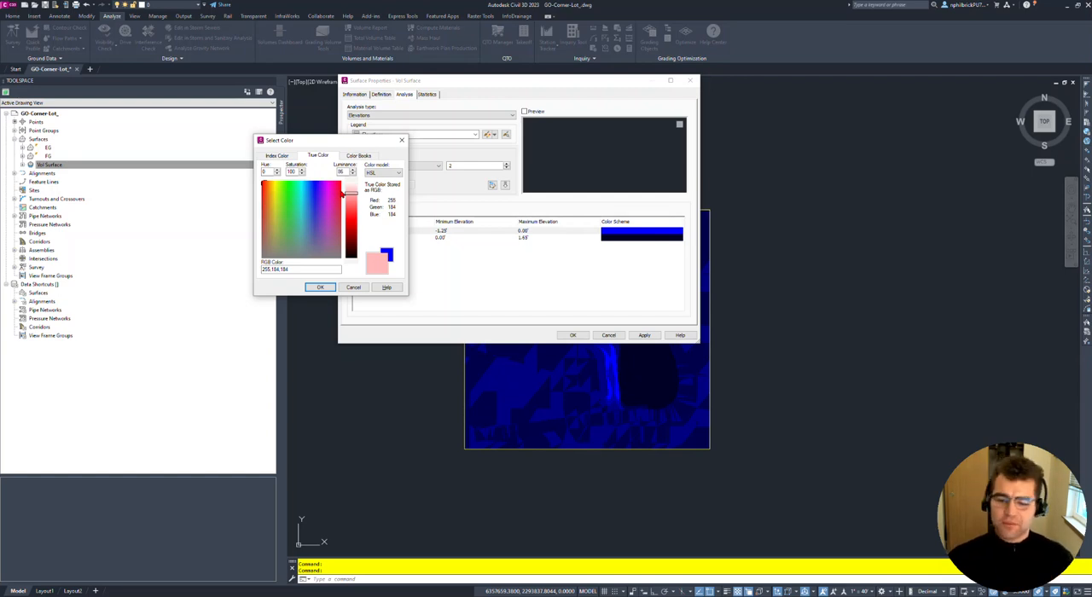
pyautogui.click(320, 287)
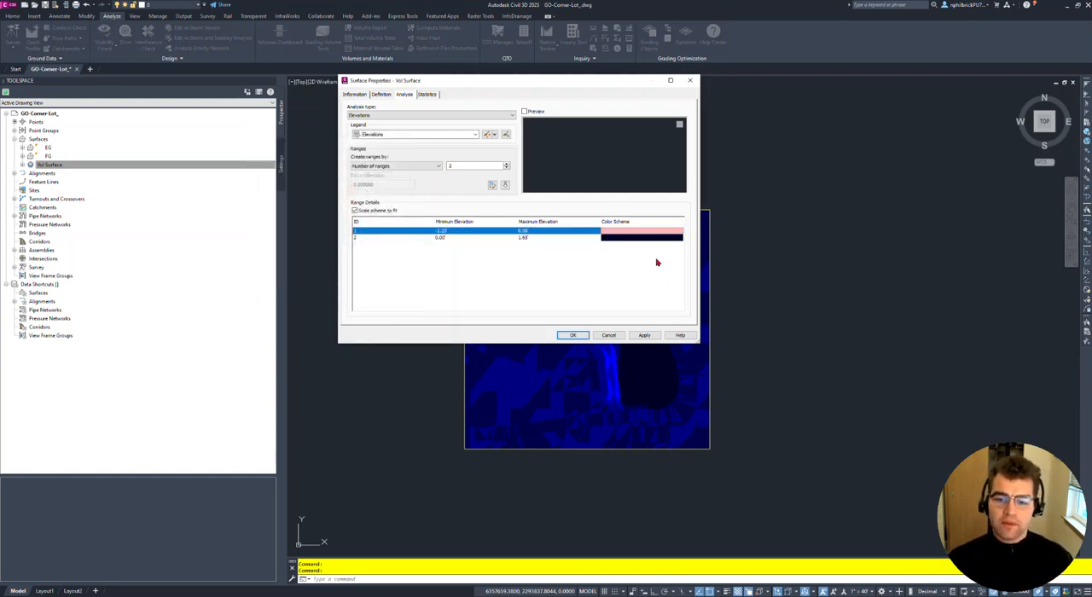
# - Change the color of range 2, above zero, to light green and apply the analysis to the surface
pyautogui.click(628, 237)
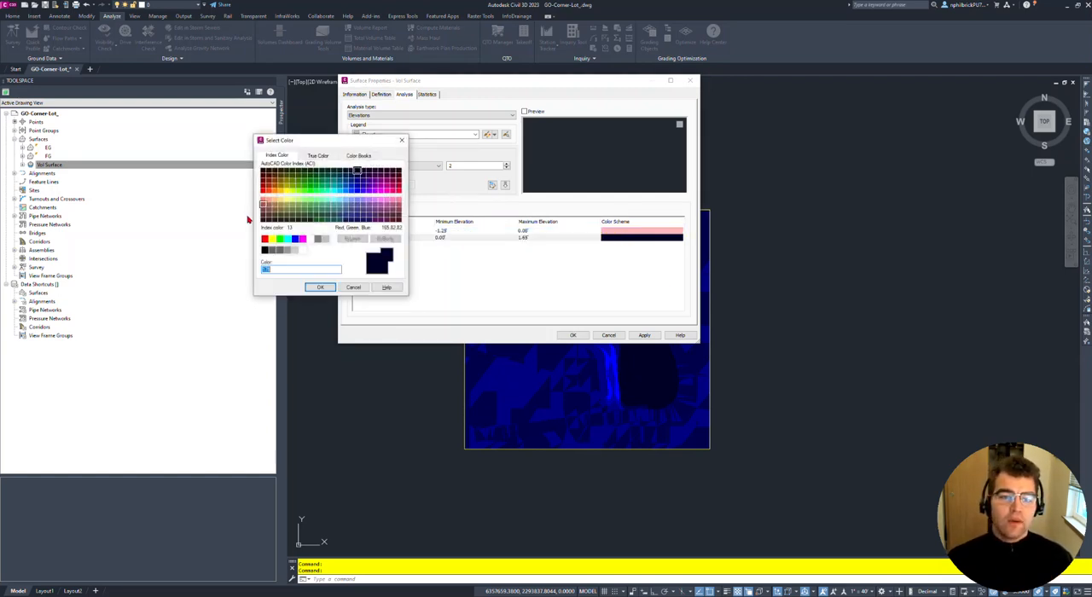
pyautogui.click(318, 155)
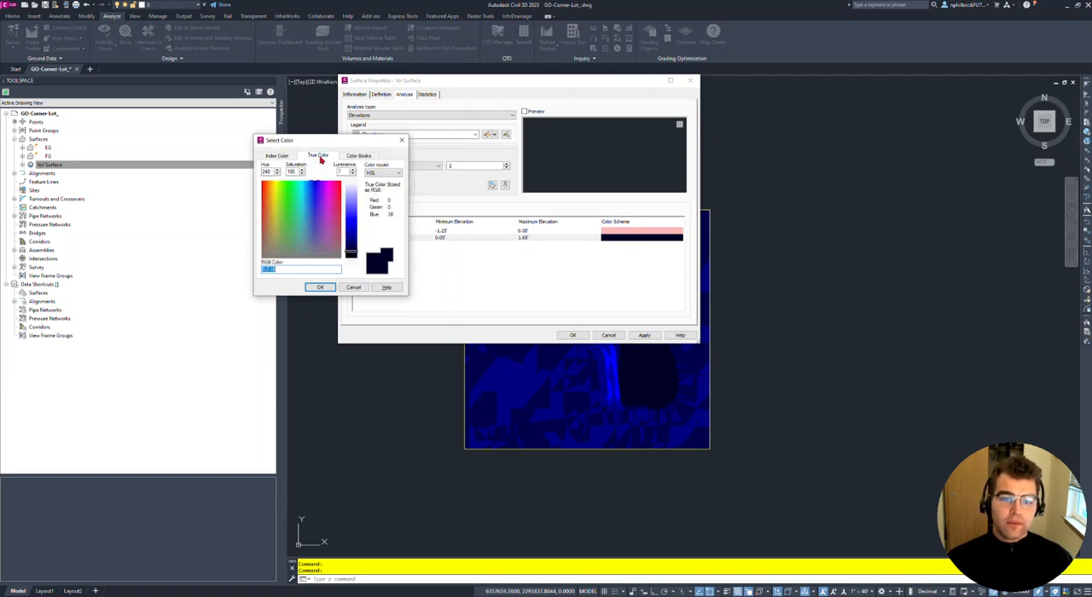
pyautogui.click(288, 203)
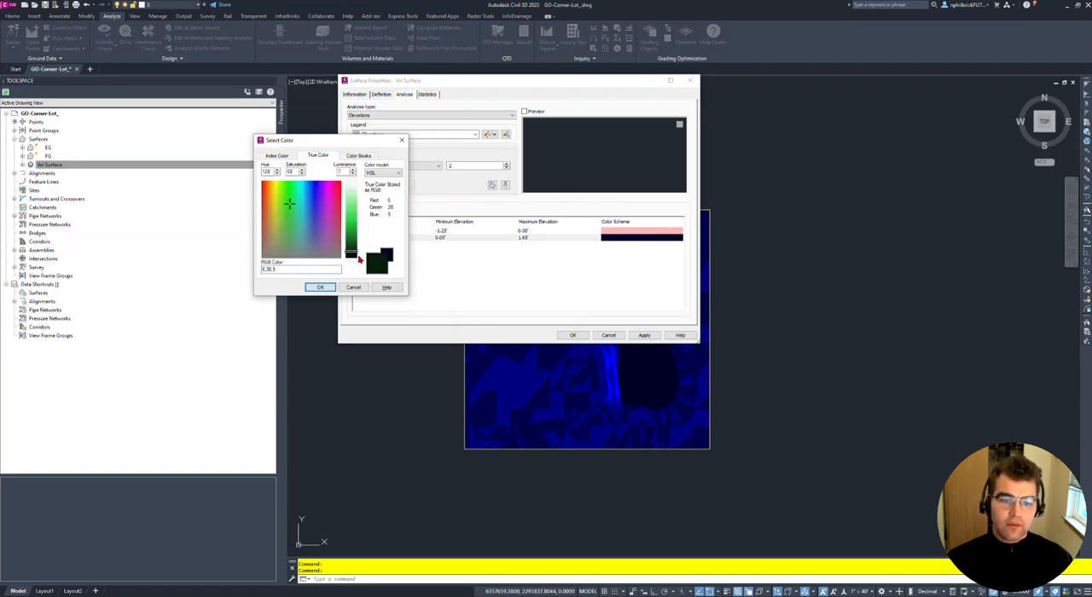
pyautogui.moveTo(354, 259); pyautogui.dragTo(352, 195)
pyautogui.click(320, 286)
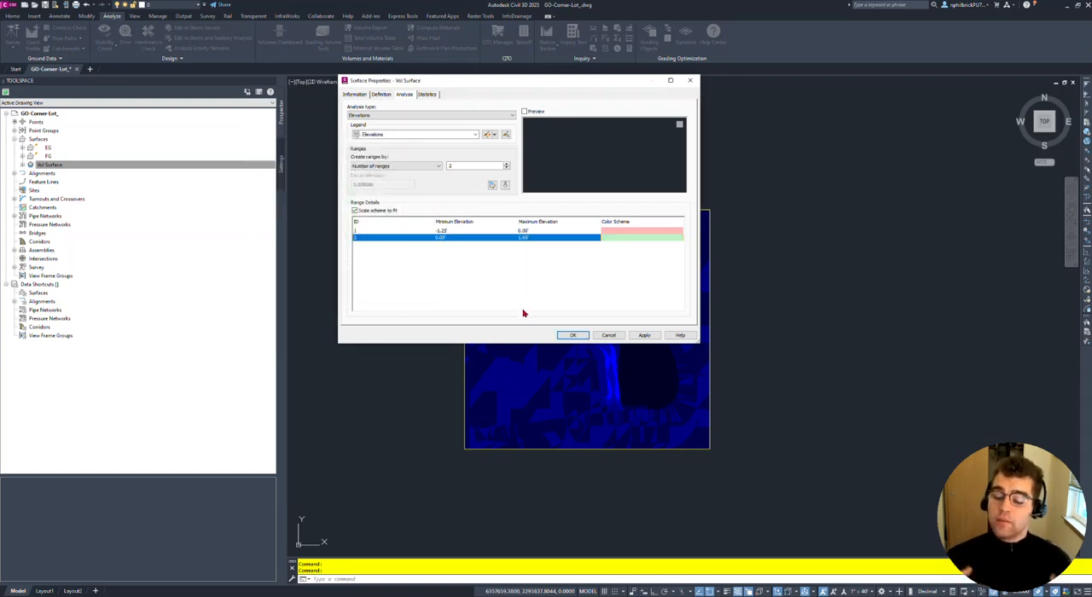
pyautogui.click(634, 337)
pyautogui.click(571, 336)
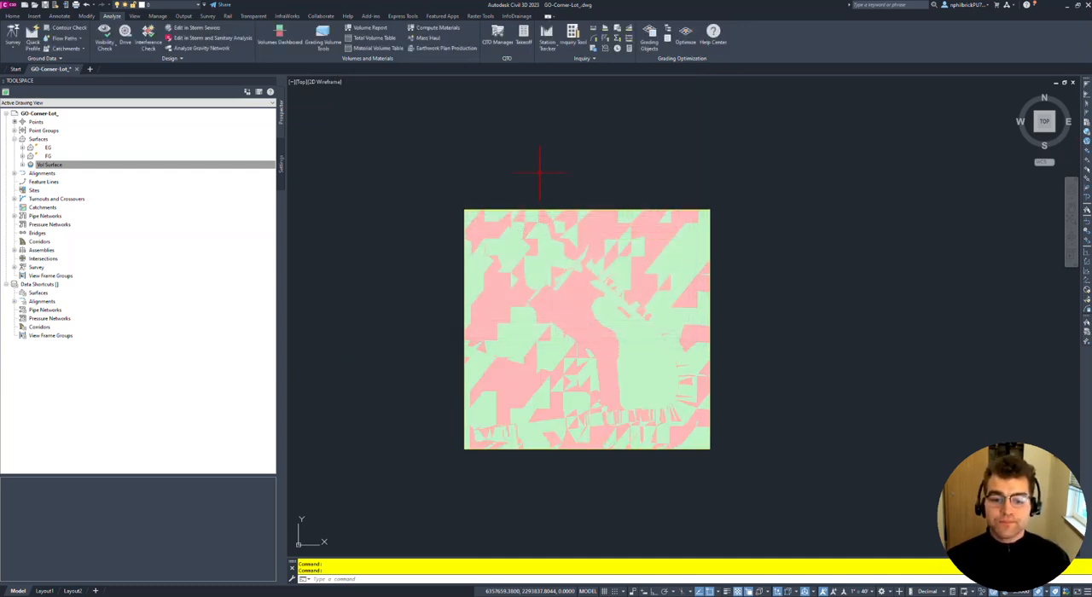
# - Inspect the cut and fill areas and send the volume surface to the back of the display order, behind the site linework
pyautogui.scroll(3, 592, 322)
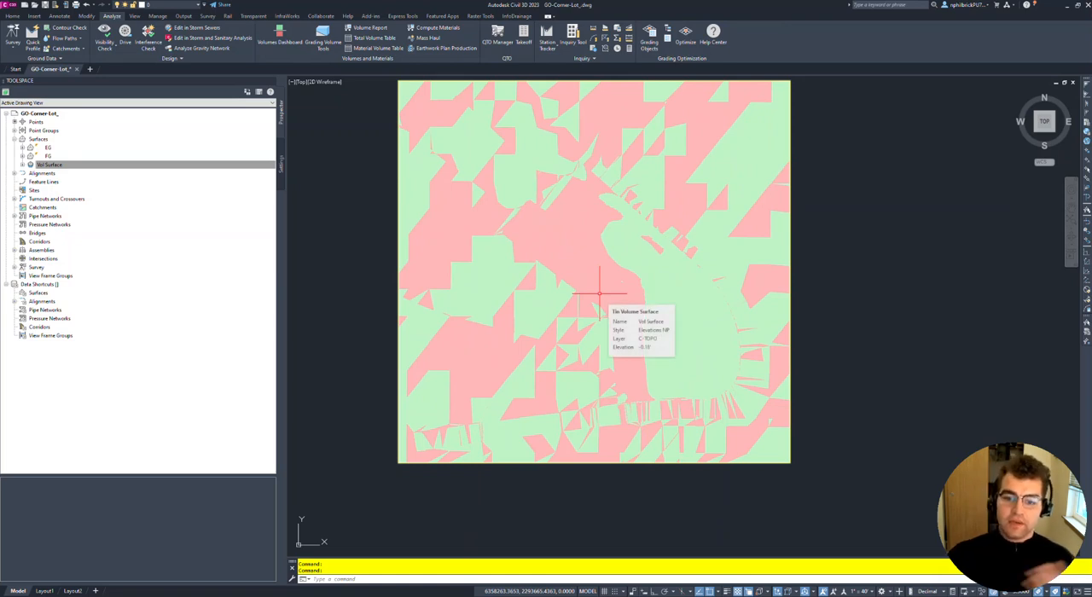
pyautogui.moveTo(597, 271); pyautogui.dragTo(612, 249, button='middle')
pyautogui.moveTo(686, 316); pyautogui.dragTo(600, 305, button='middle')
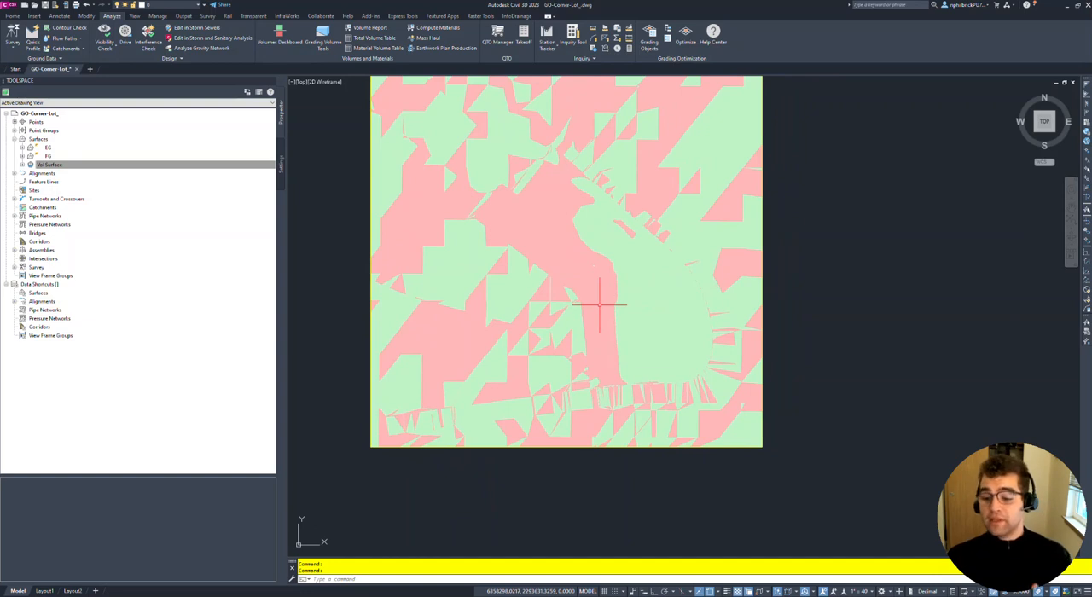
pyautogui.moveTo(641, 311)
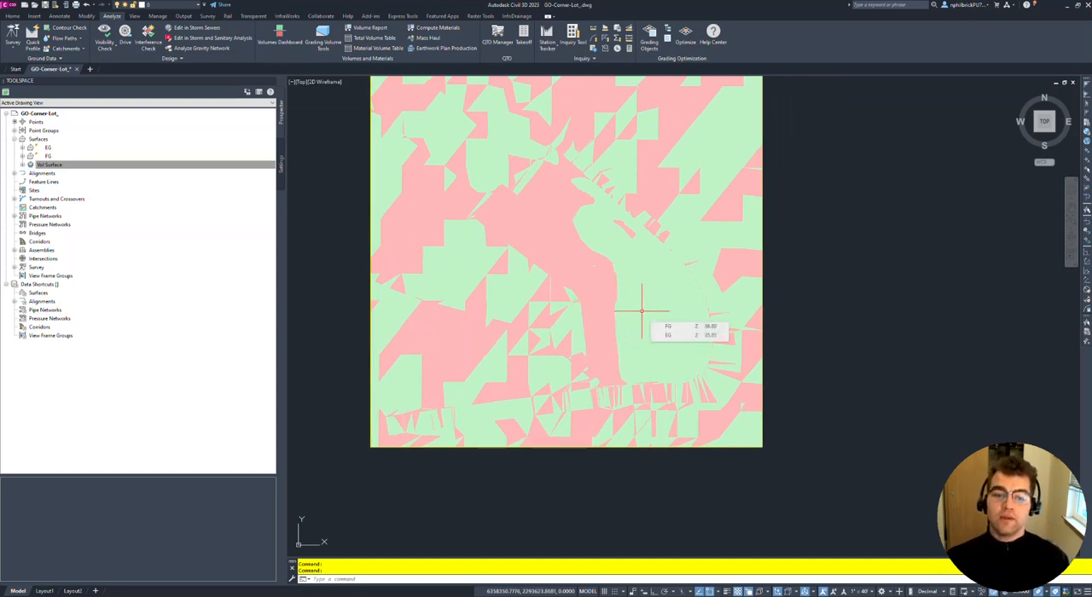
pyautogui.moveTo(614, 238); pyautogui.dragTo(617, 289, button='middle')
pyautogui.rightClick(527, 117)
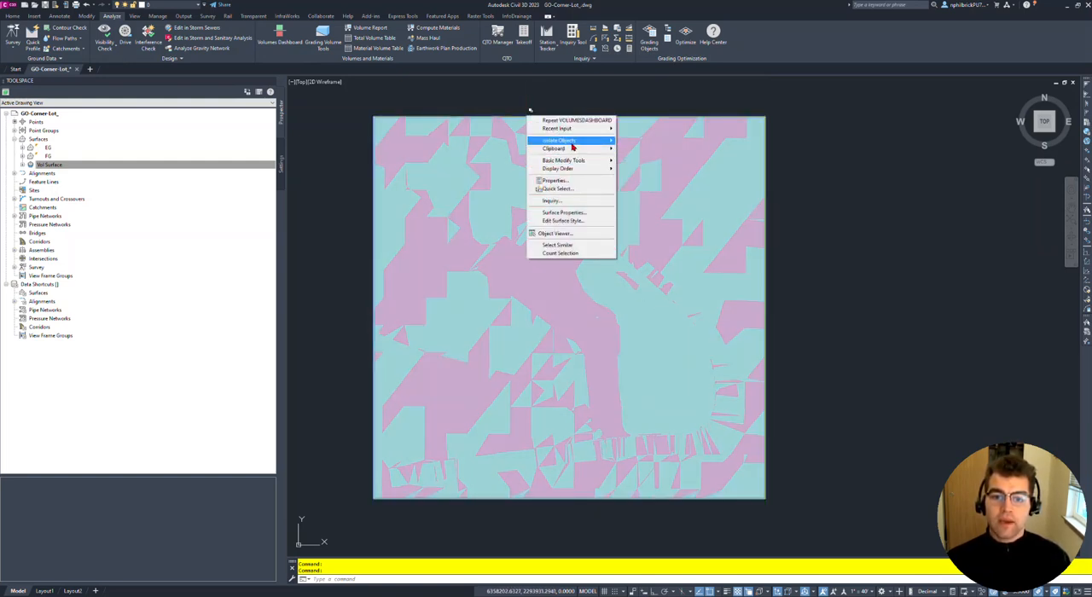
pyautogui.moveTo(581, 168)
pyautogui.click(655, 178)
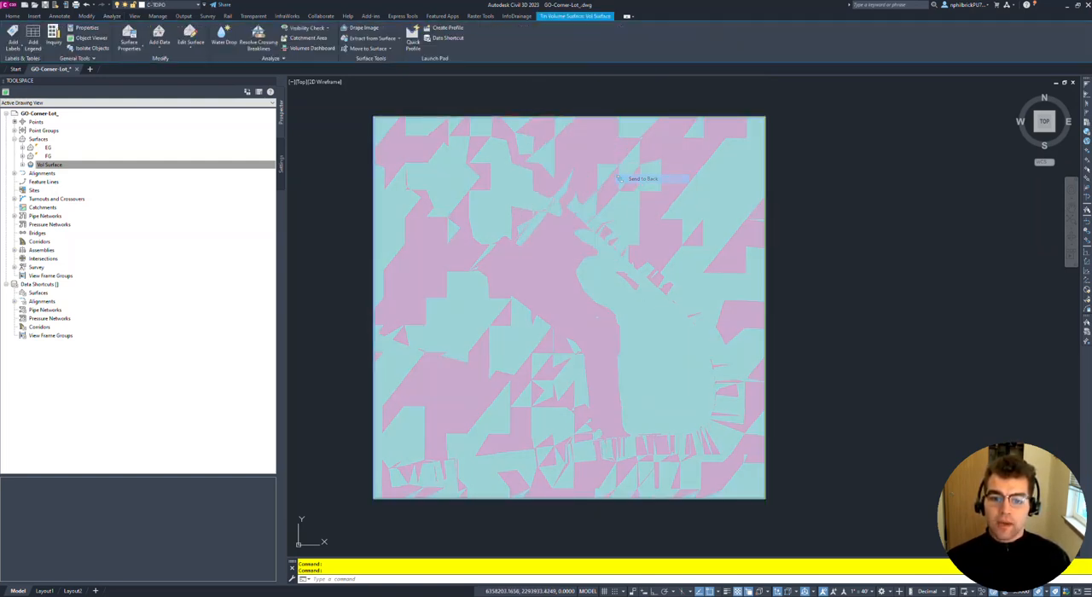
pyautogui.scroll(2, 563, 281)
pyautogui.moveTo(553, 281); pyautogui.dragTo(595, 270, button='middle')
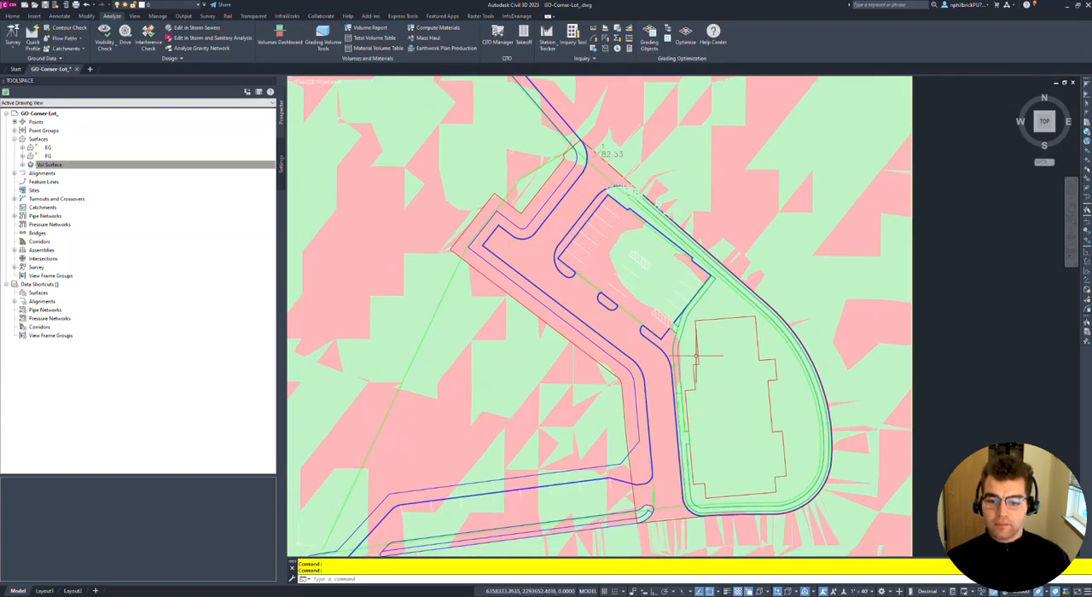
pyautogui.scroll(-2, 696, 363)
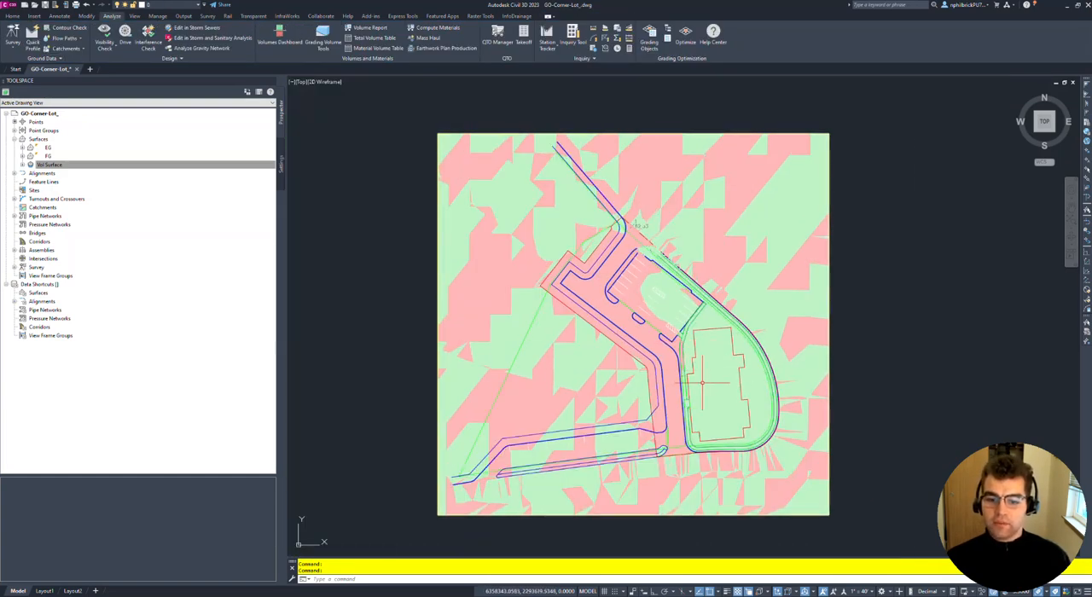
pyautogui.moveTo(605, 300); pyautogui.dragTo(604, 275, button='middle')
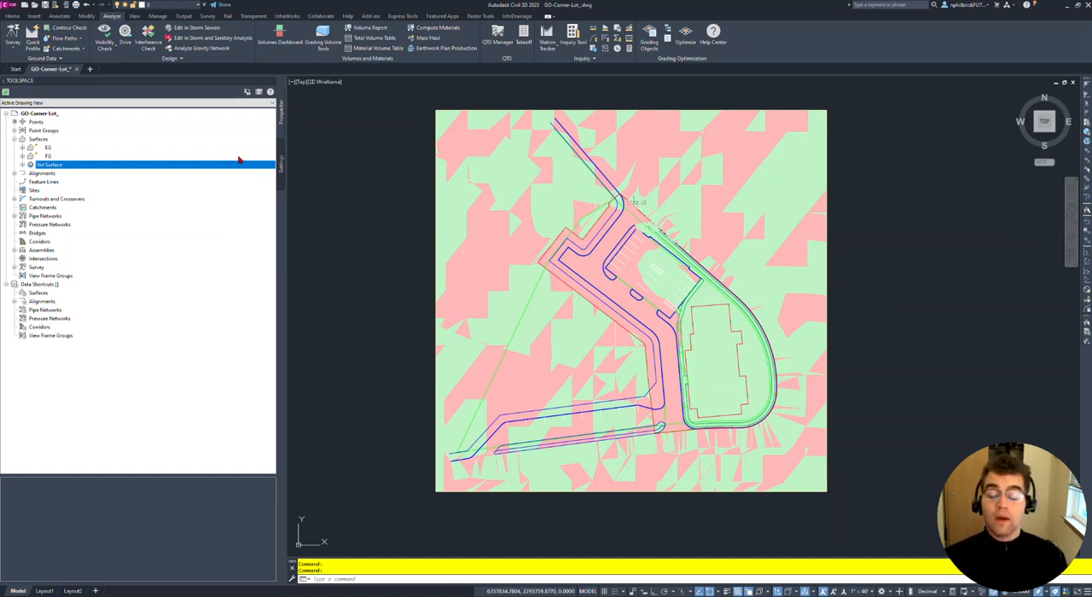
# - Start a new surface spot elevation label style in the drawing's surface label style settings
pyautogui.click(282, 168)
pyautogui.click(13, 139)
pyautogui.click(14, 139)
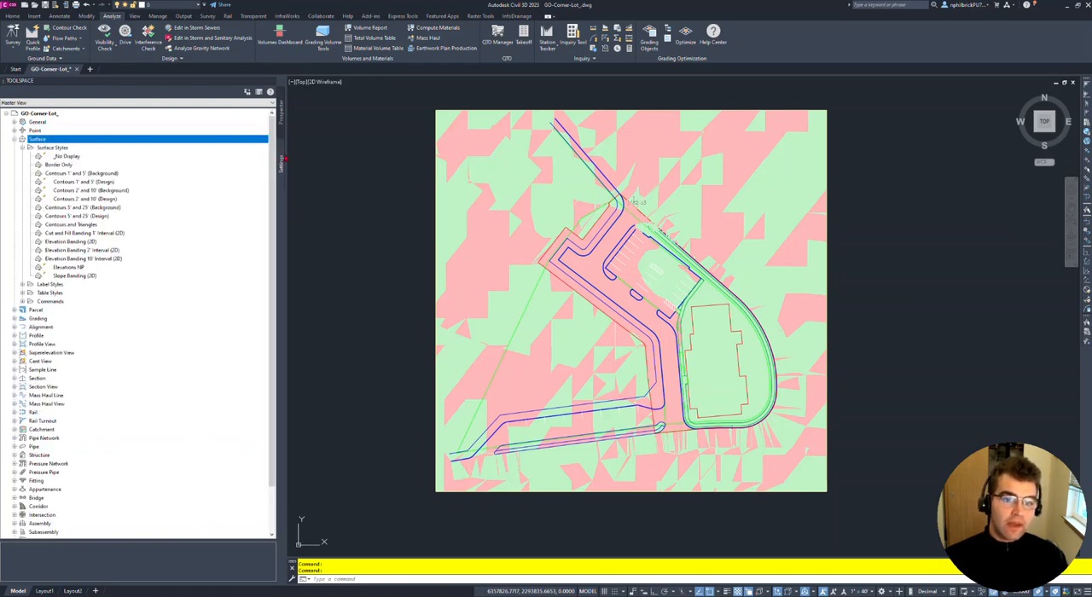
pyautogui.click(29, 147)
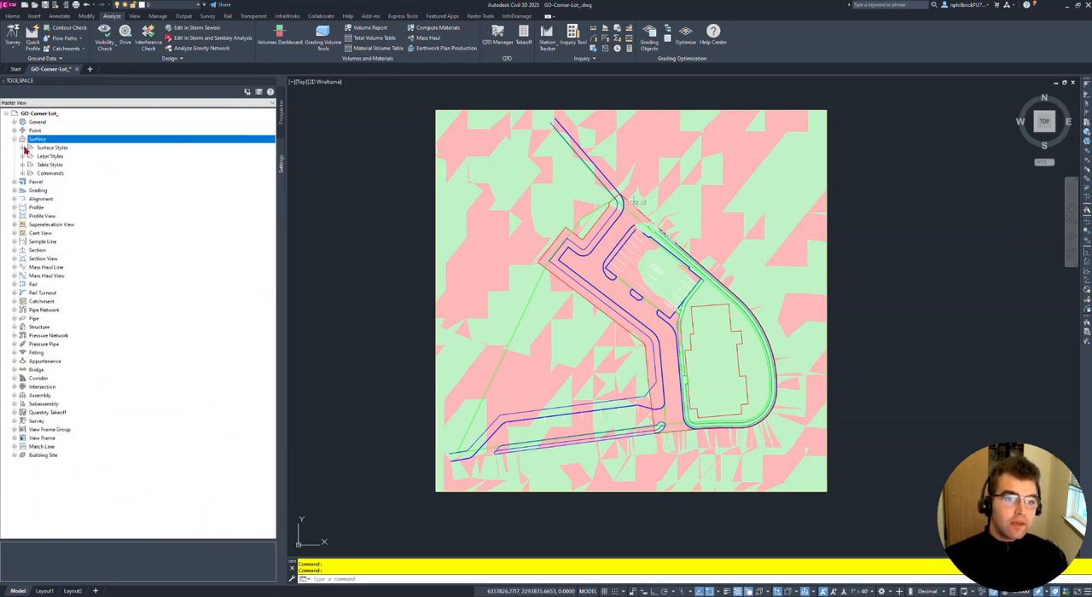
pyautogui.click(30, 157)
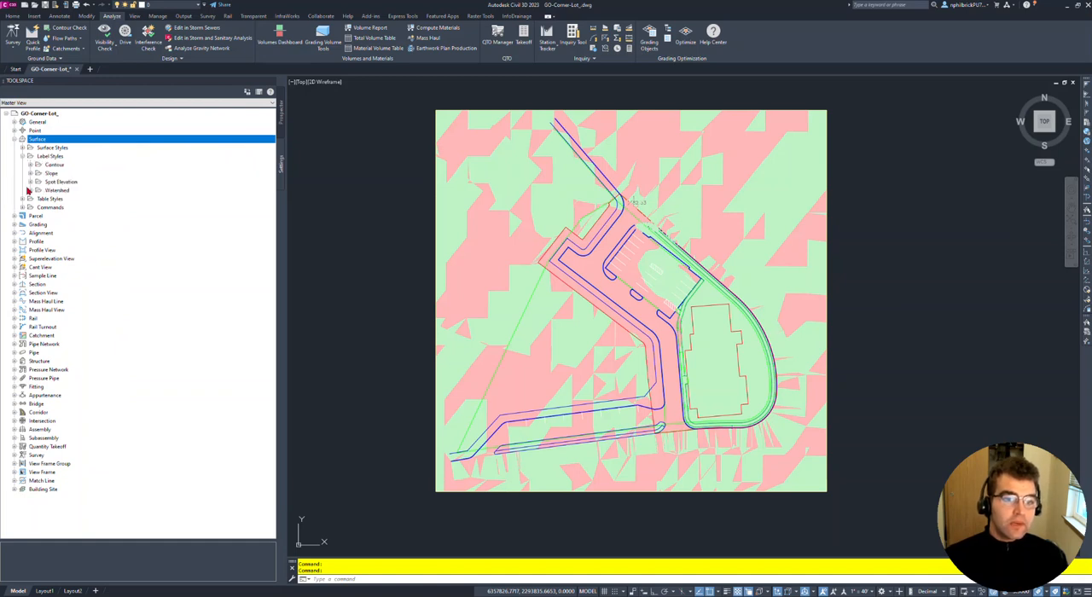
pyautogui.click(30, 181)
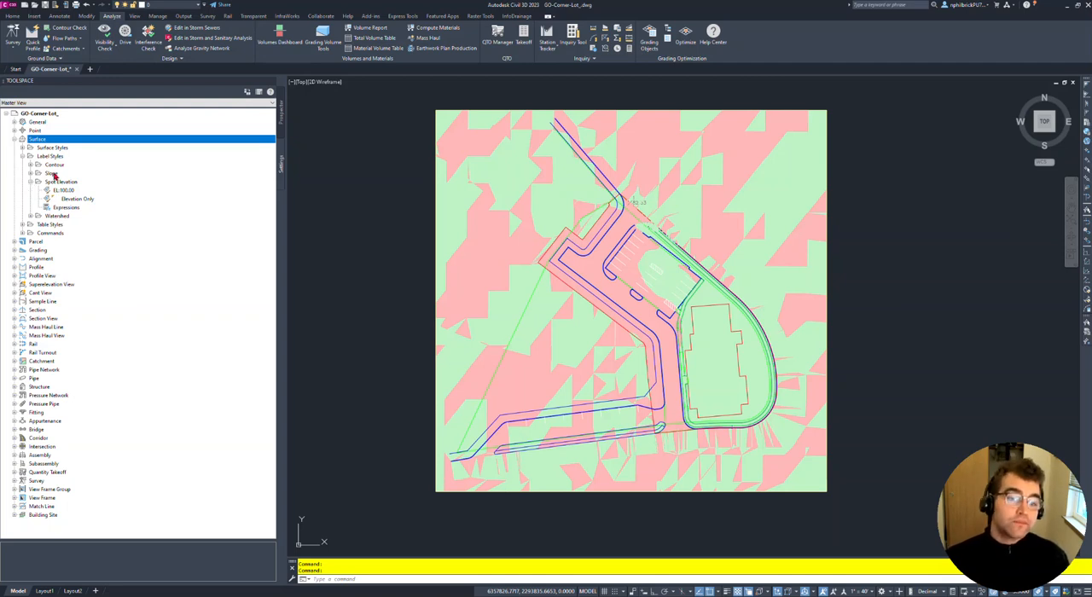
pyautogui.rightClick(62, 182)
pyautogui.click(108, 200)
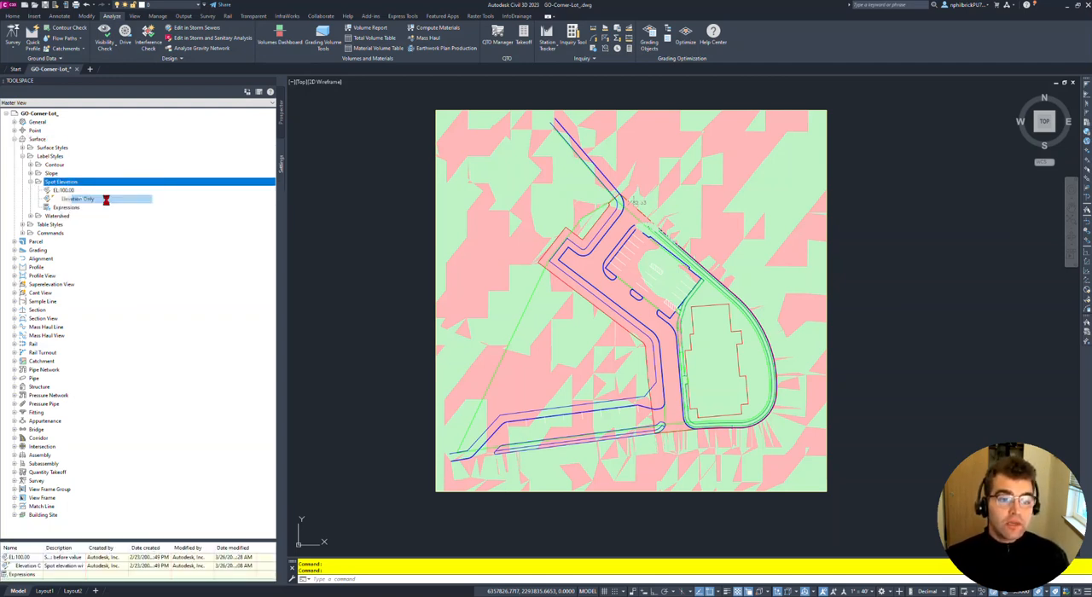
# - Name the new spot elevation label style CUT FILL
pyautogui.click(592, 125)
pyautogui.hotkey('ctrl', 'a')
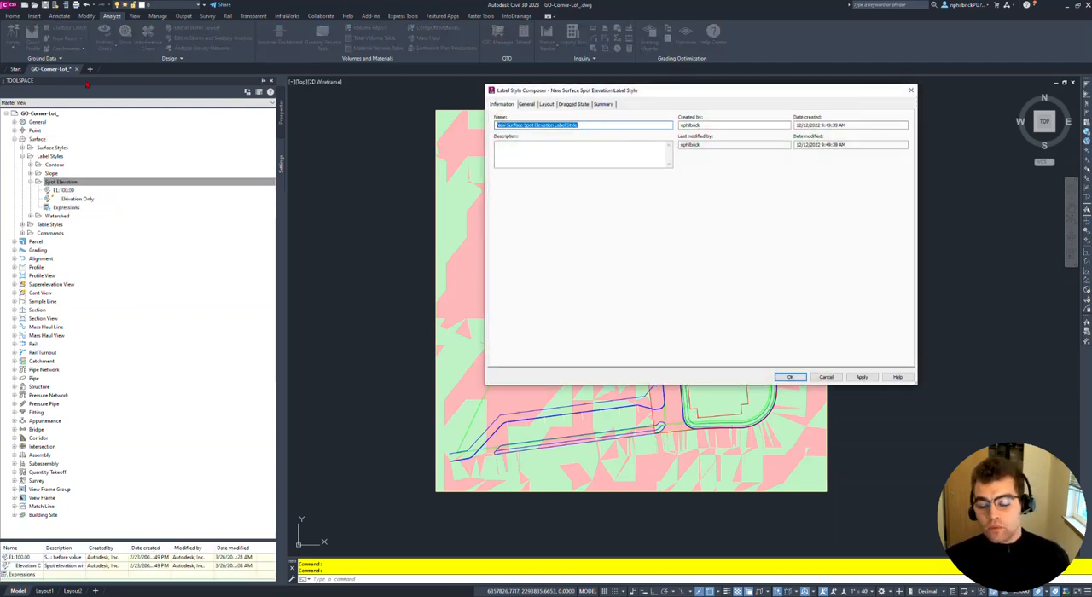
pyautogui.write('E')
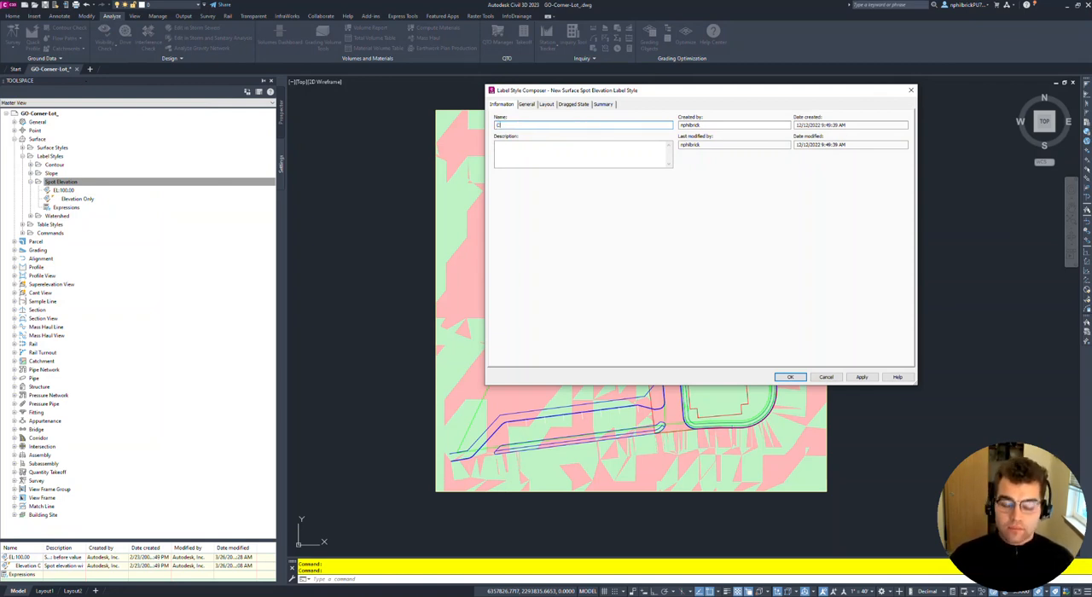
pyautogui.press('capslock')
pyautogui.write('LT FILL')
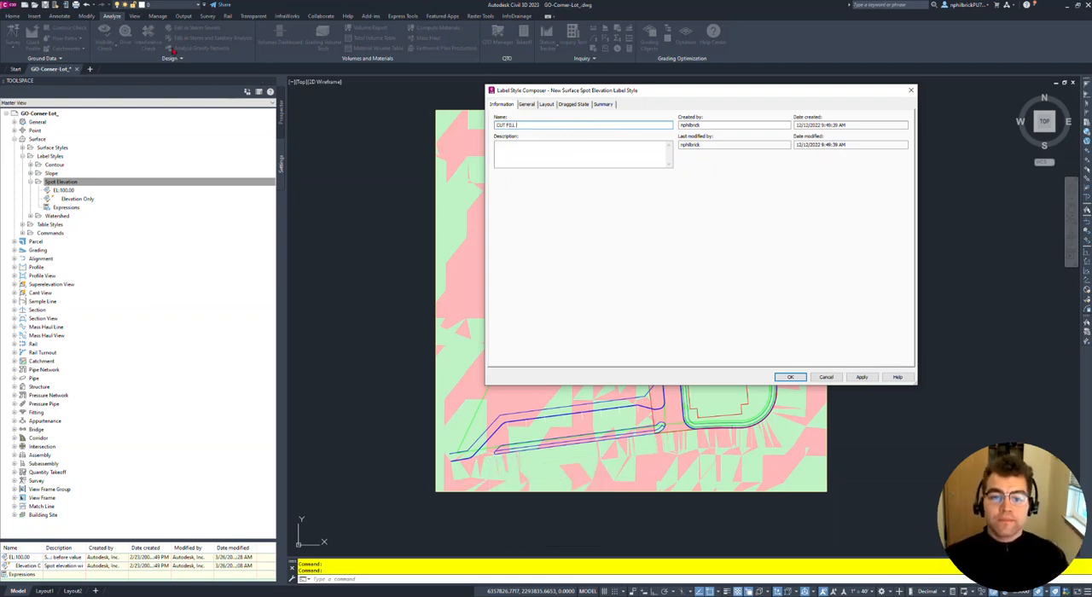
# - Open the layout settings of the label style and anchor the Surface Elevation component to <Feature>
pyautogui.click(519, 105)
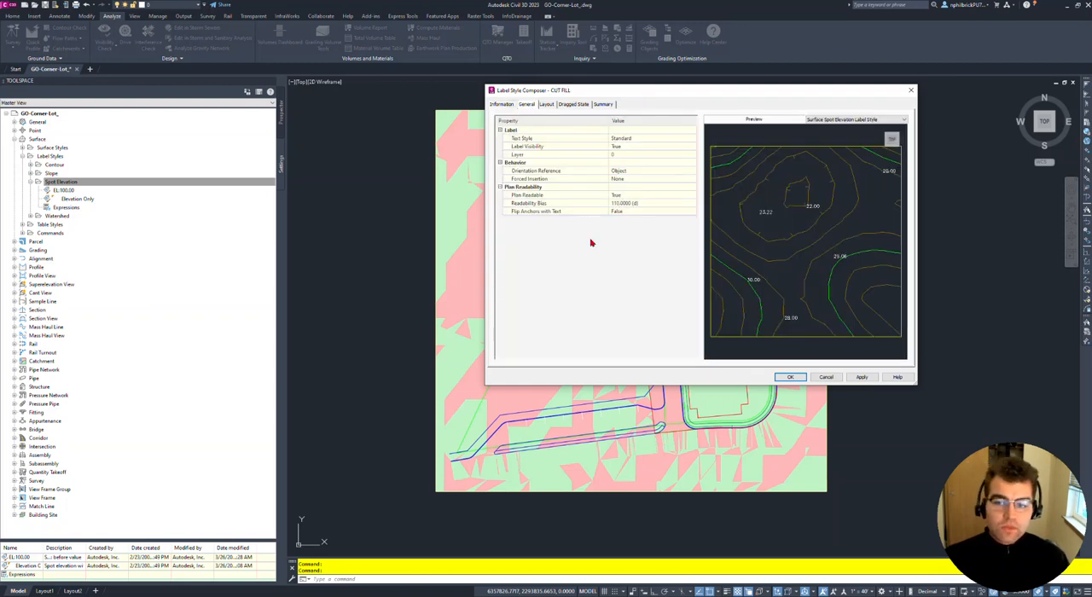
pyautogui.moveTo(647, 93); pyautogui.dragTo(584, 106)
pyautogui.click(483, 115)
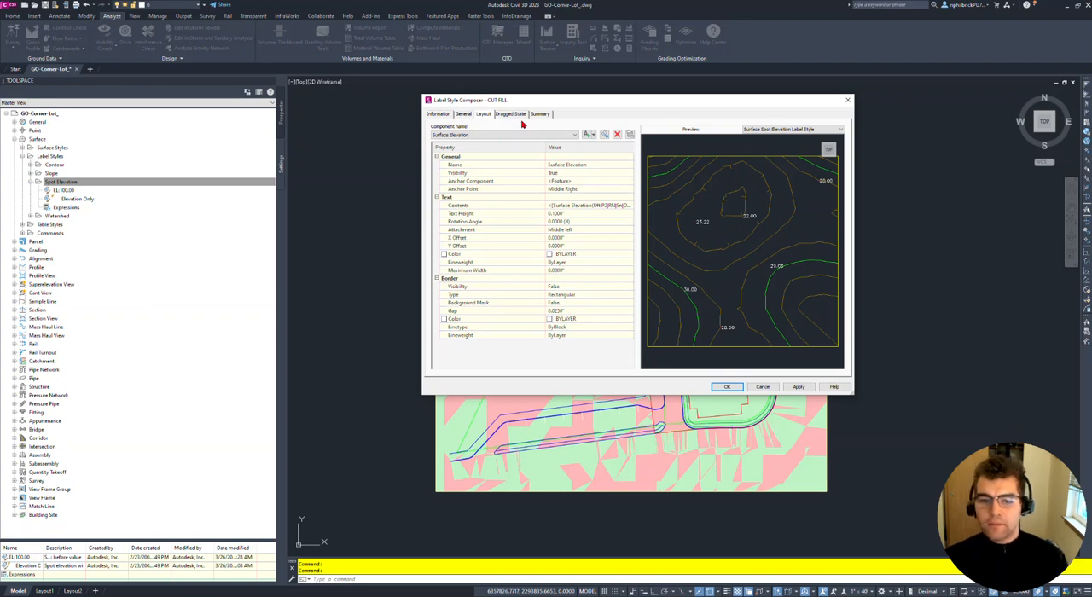
pyautogui.moveTo(653, 103); pyautogui.dragTo(621, 105)
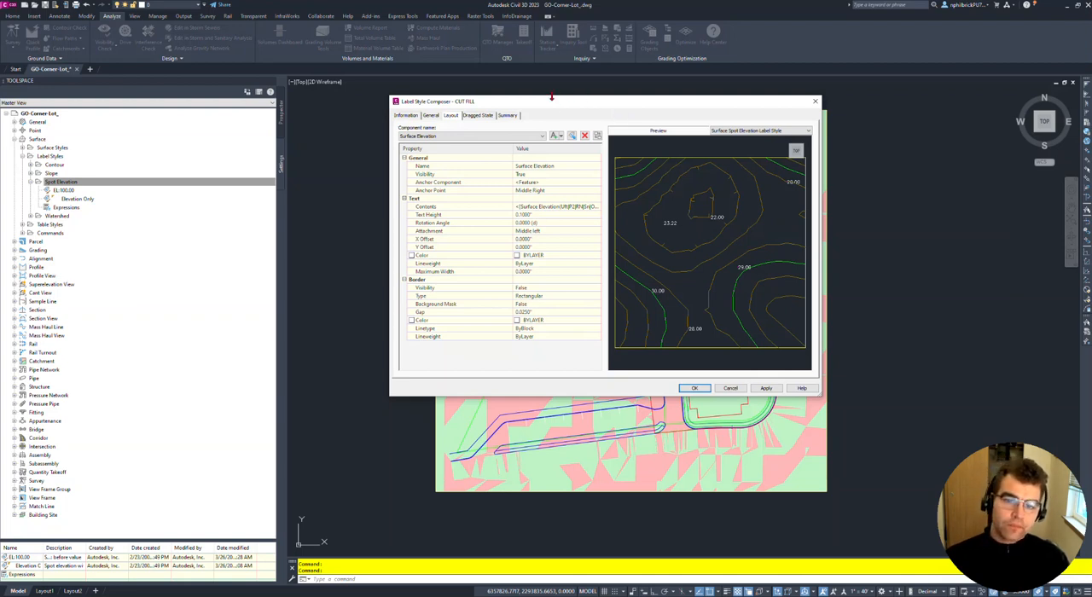
pyautogui.scroll(5, 704, 207)
pyautogui.moveTo(716, 184); pyautogui.dragTo(676, 324, button='middle')
pyautogui.moveTo(705, 156); pyautogui.dragTo(677, 250, button='middle')
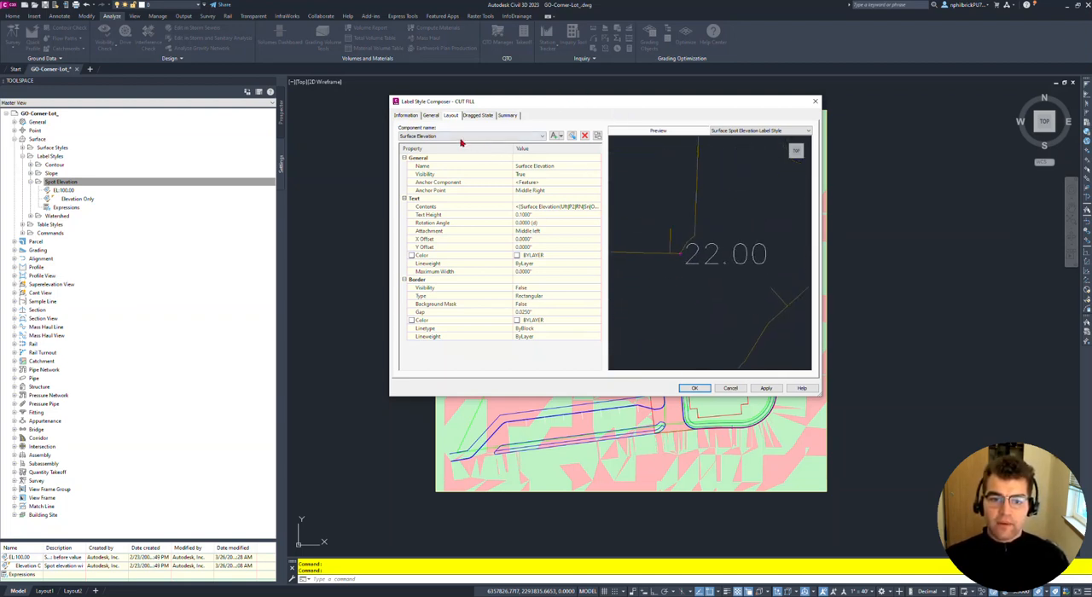
pyautogui.click(563, 182)
pyautogui.click(560, 183)
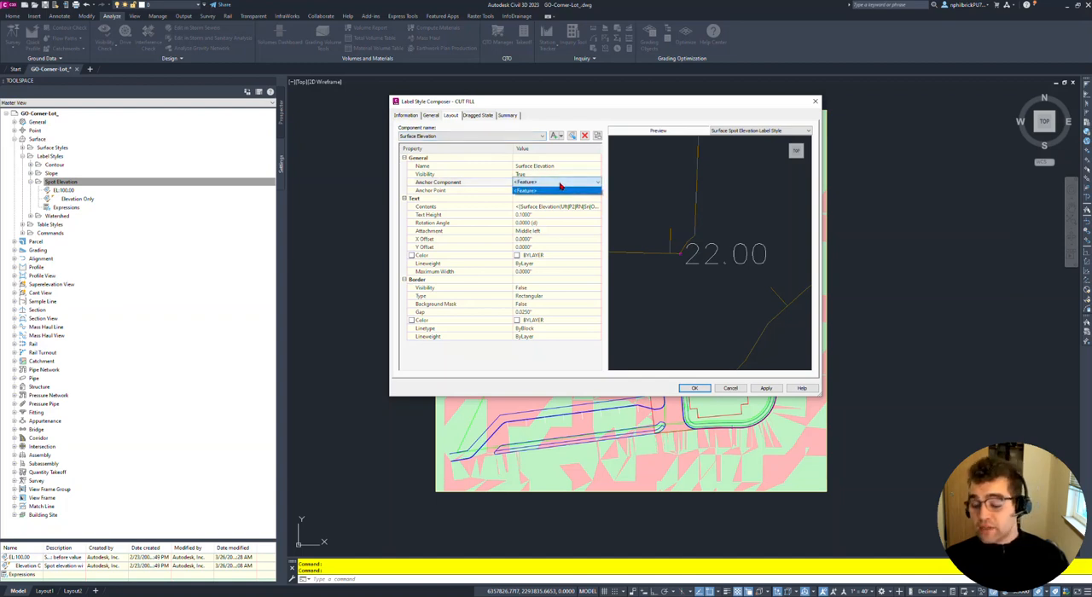
pyautogui.click(560, 189)
# - Set the anchor point of the Surface Elevation component to Middle Center
pyautogui.click(551, 191)
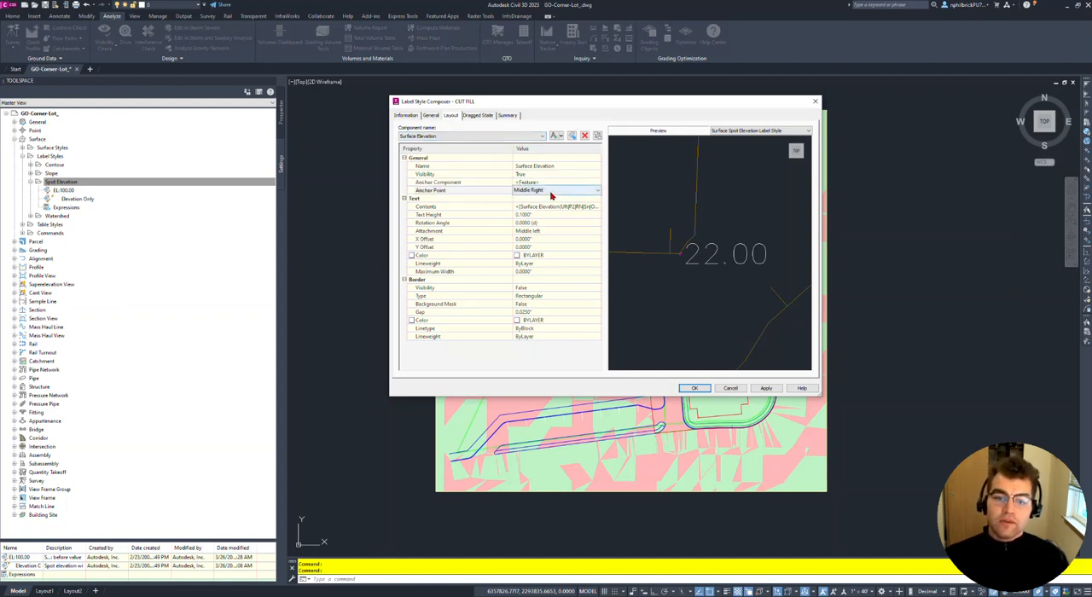
pyautogui.click(551, 191)
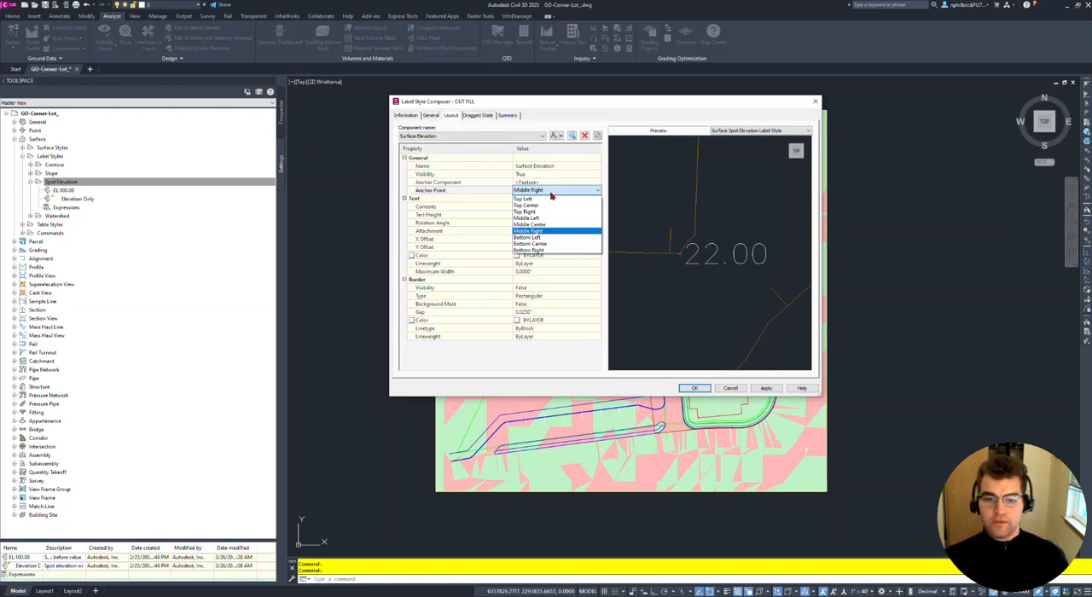
pyautogui.click(551, 192)
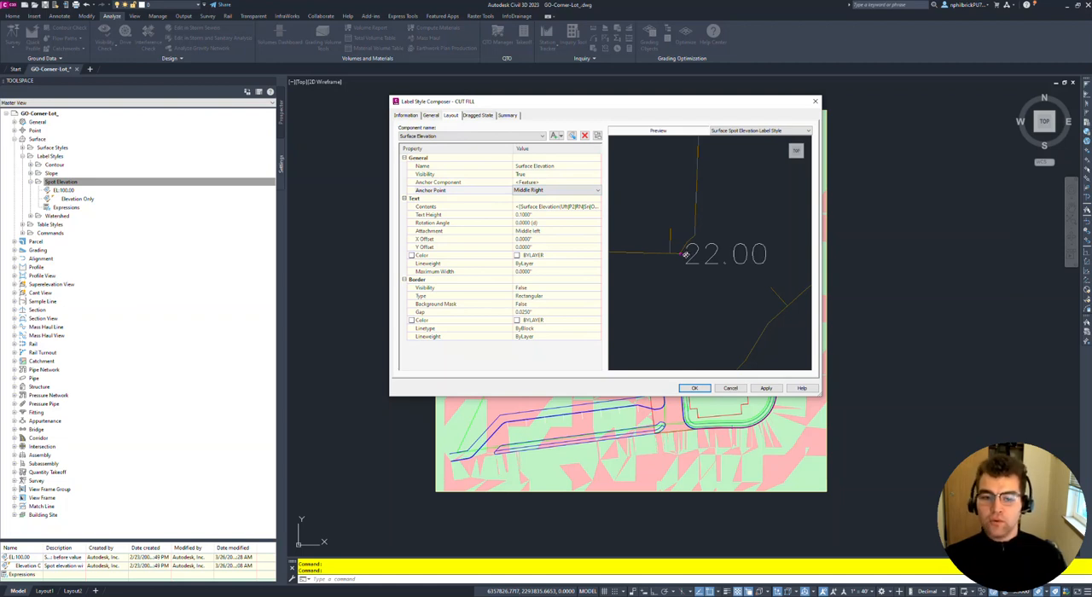
pyautogui.click(545, 193)
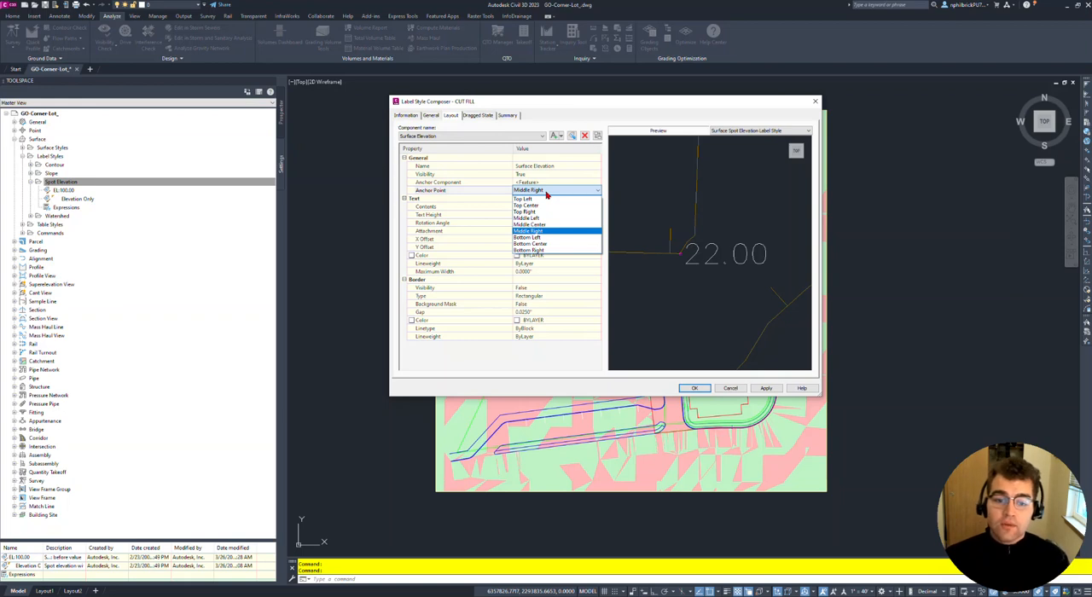
pyautogui.click(549, 224)
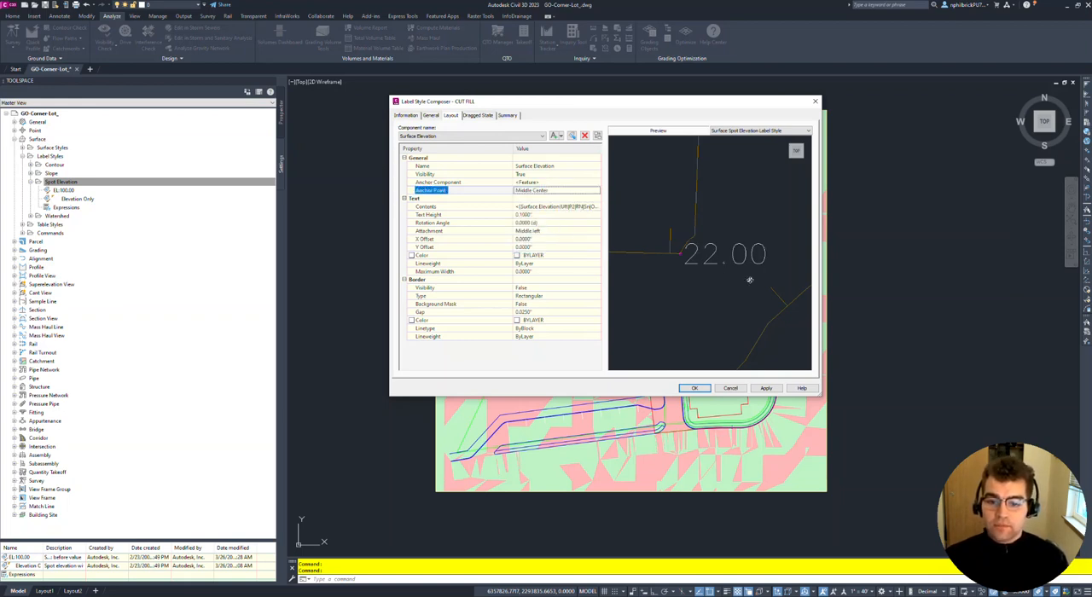
# - Set the text attachment of the Surface Elevation component to Middle center
pyautogui.click(558, 234)
pyautogui.click(558, 234)
pyautogui.click(558, 233)
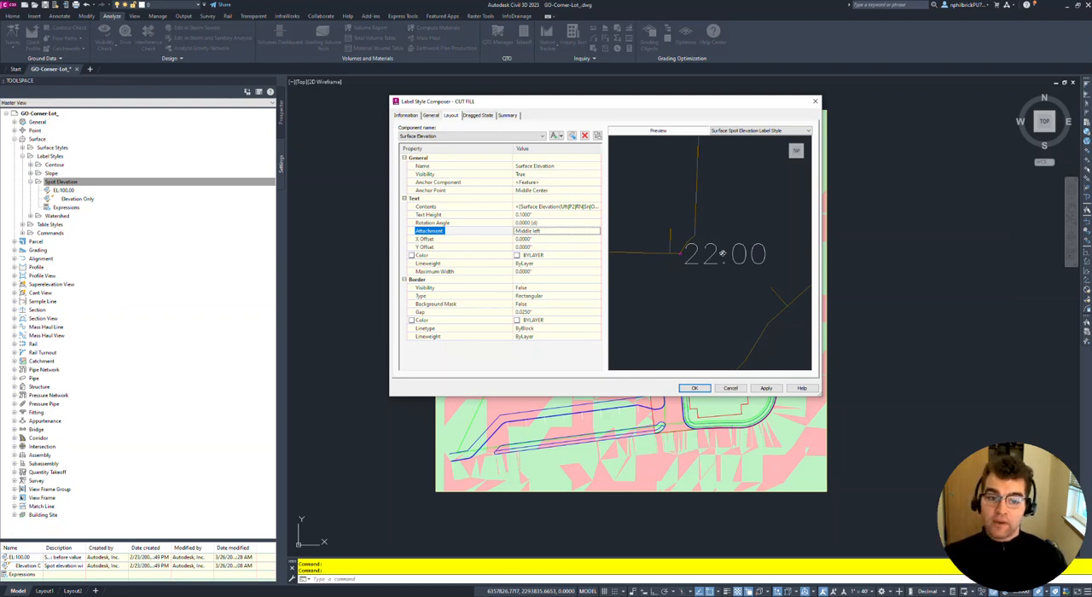
pyautogui.click(544, 232)
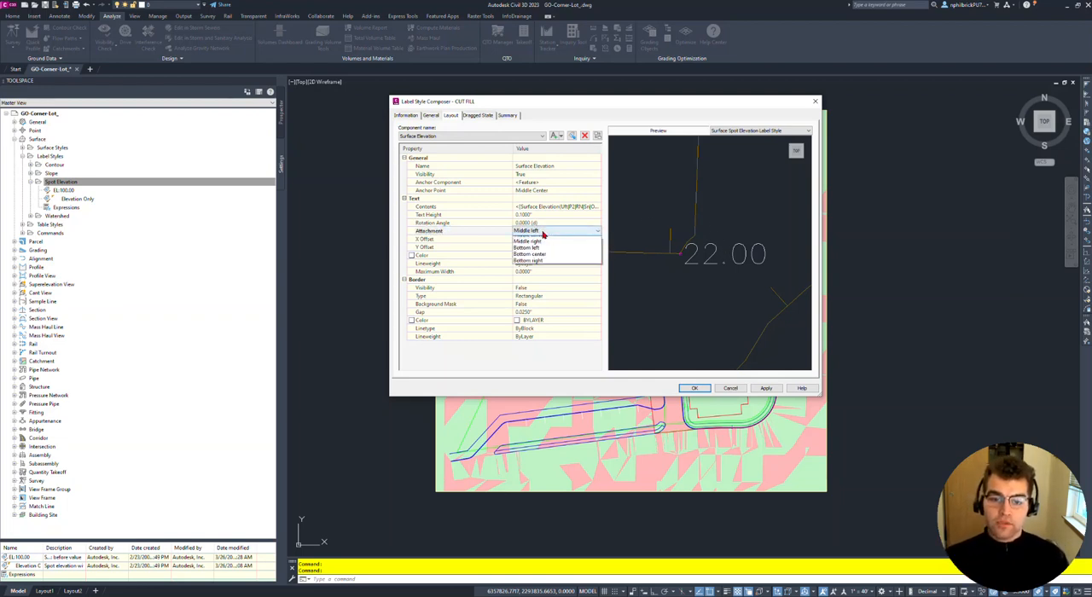
pyautogui.click(547, 265)
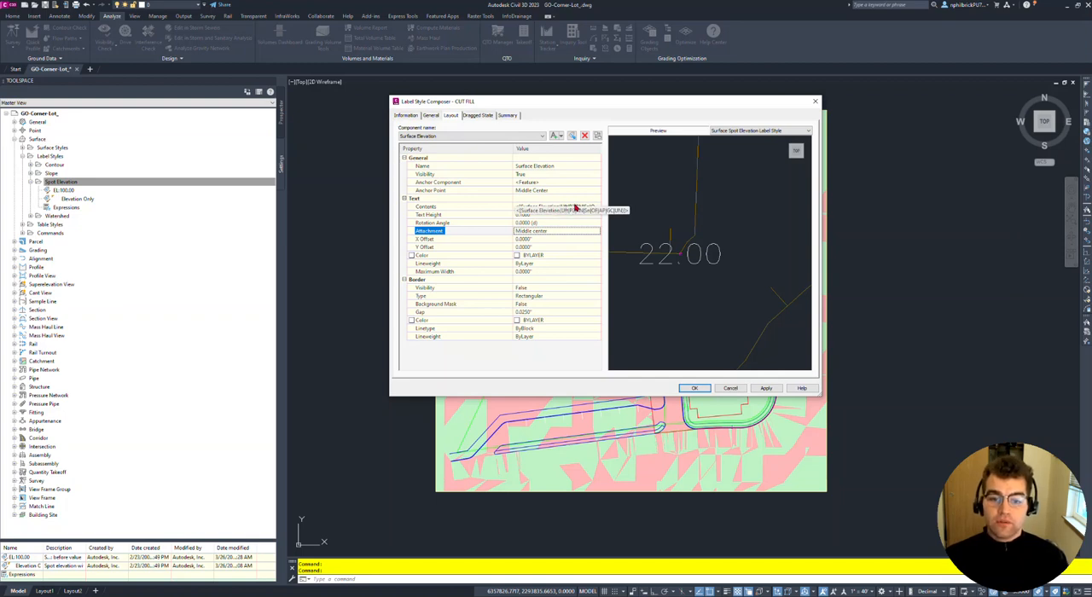
pyautogui.click(563, 208)
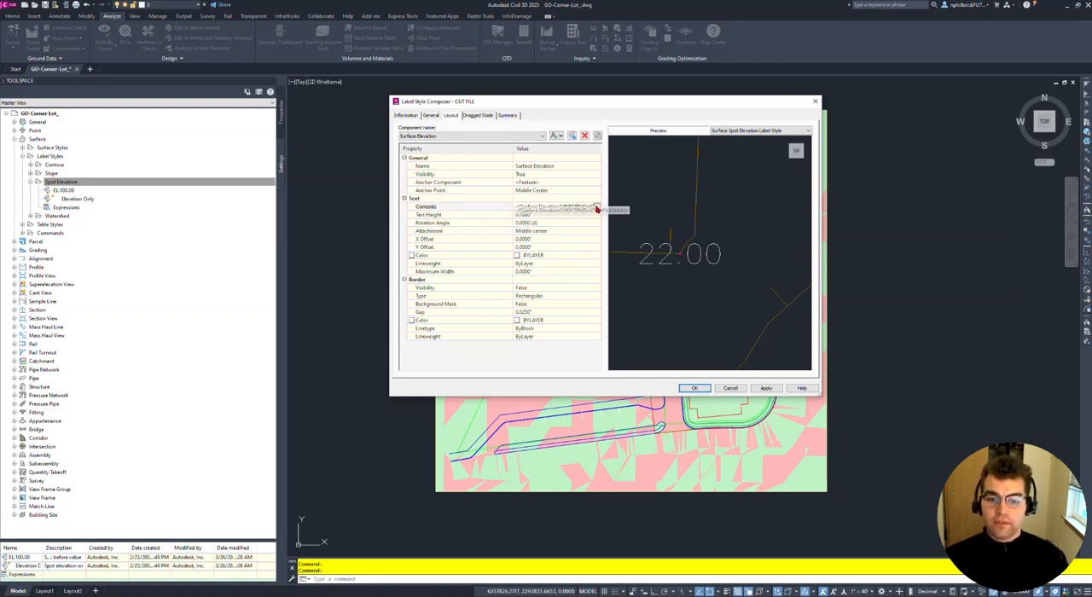
pyautogui.click(597, 208)
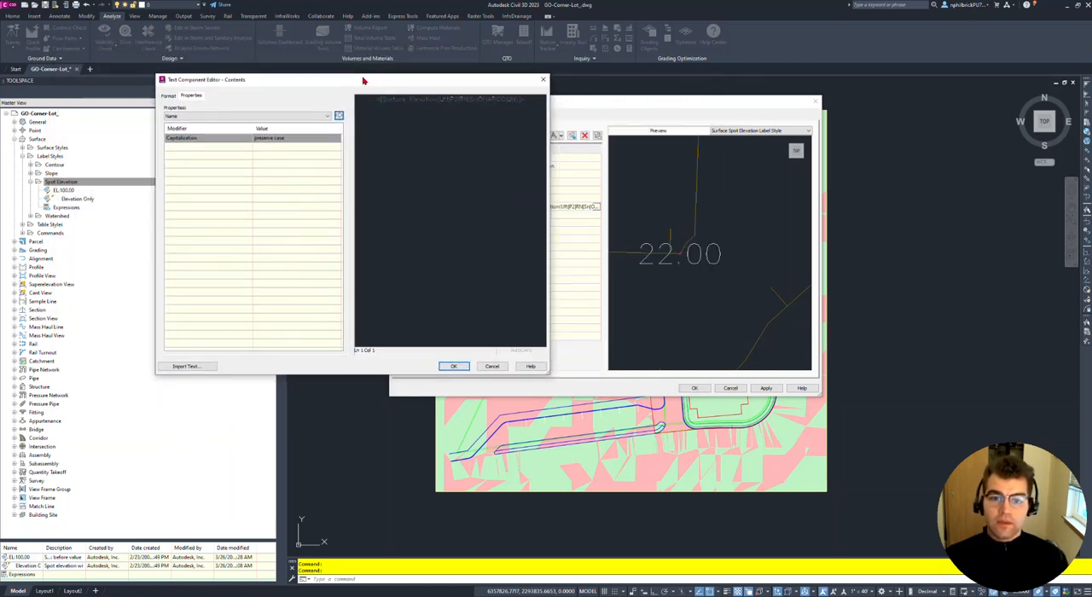
pyautogui.click(437, 99)
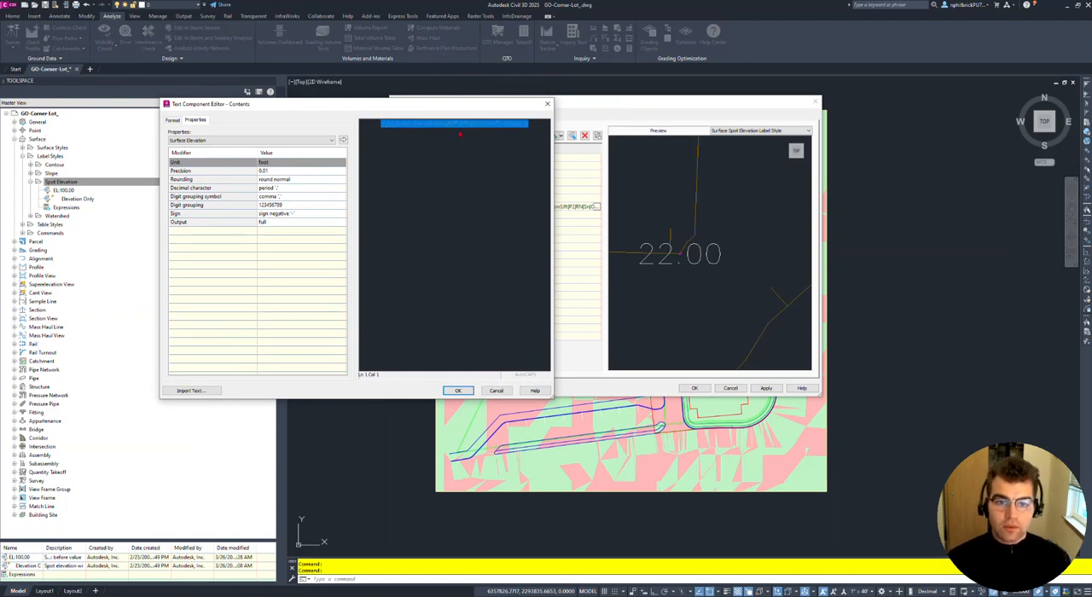
pyautogui.moveTo(417, 109); pyautogui.dragTo(428, 80)
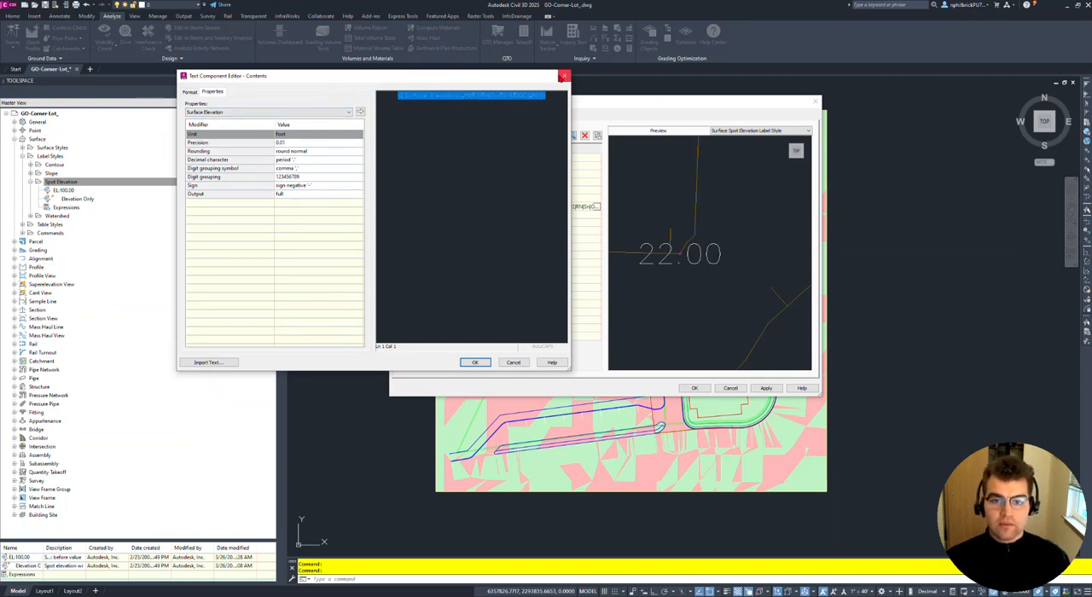
pyautogui.click(564, 75)
# - Edit the label's text contents, setting the Surface Elevation precision to 1 and updating the existing expression with it
pyautogui.click(597, 207)
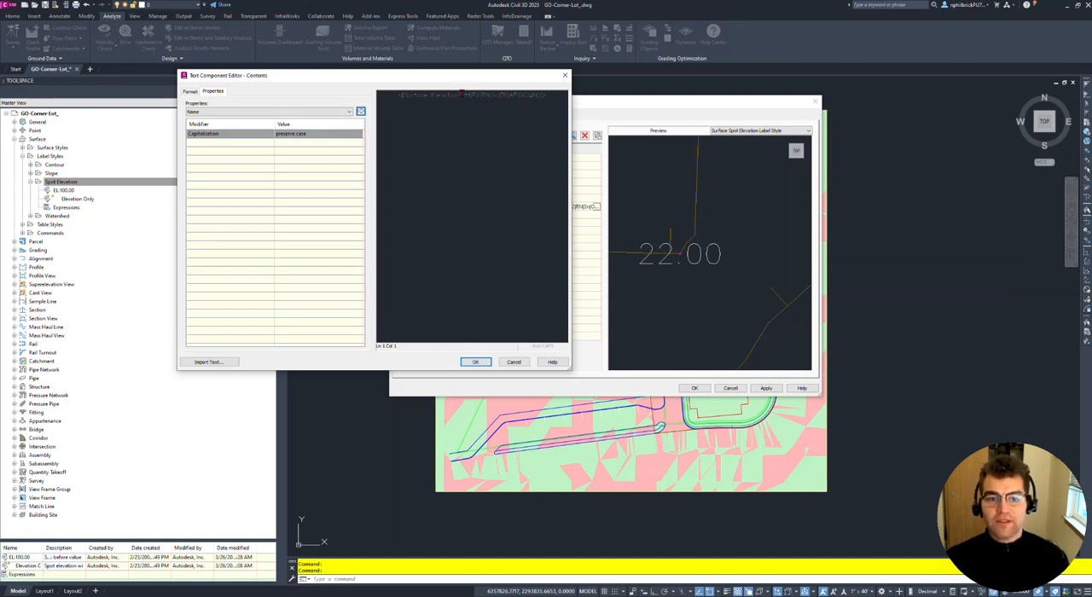
pyautogui.click(461, 94)
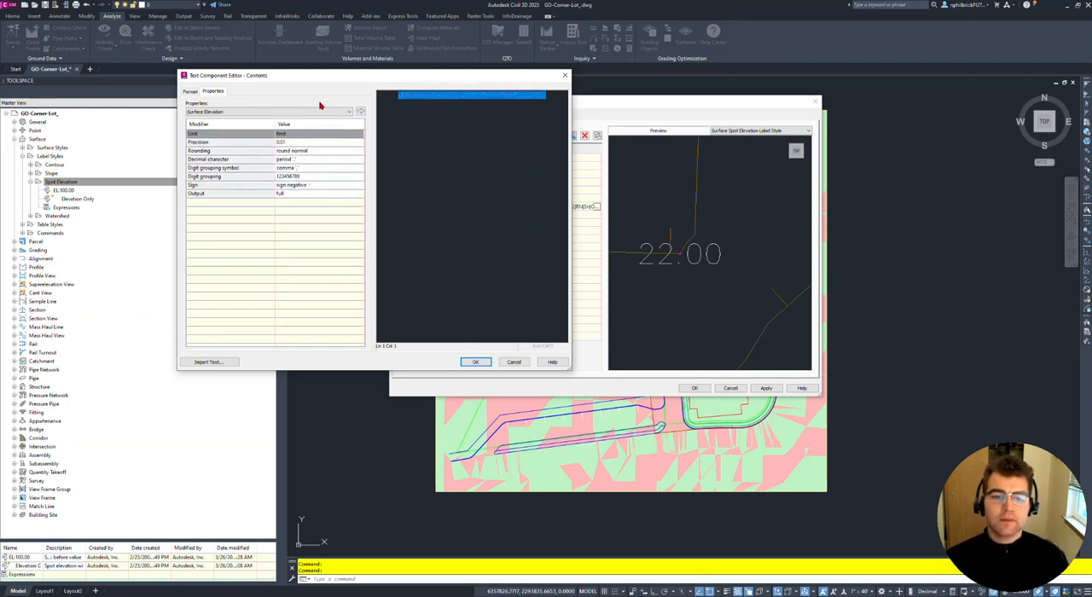
pyautogui.click(309, 142)
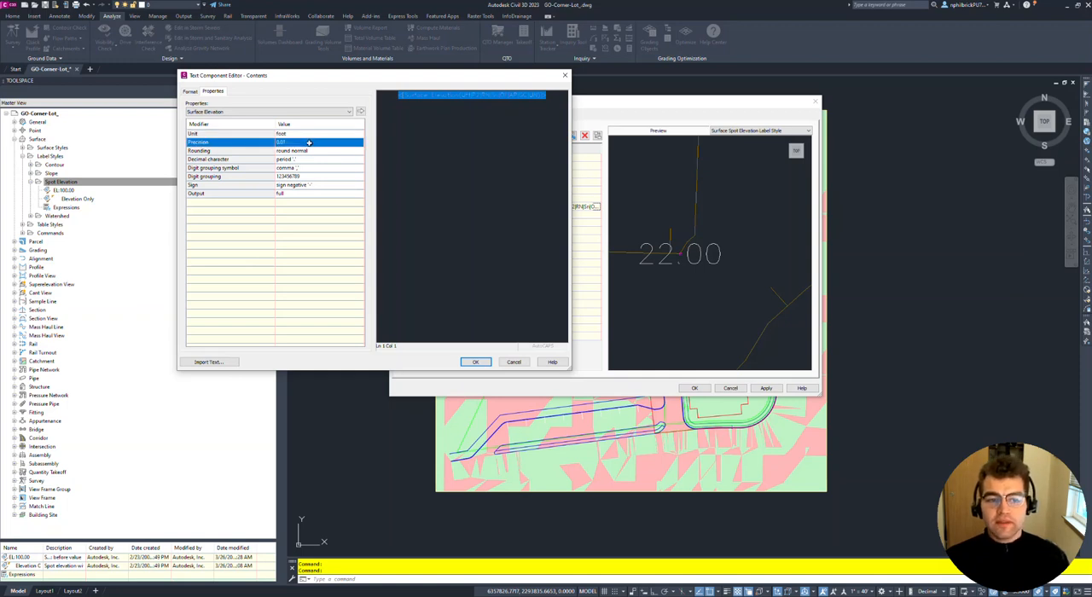
pyautogui.click(309, 143)
pyautogui.click(313, 150)
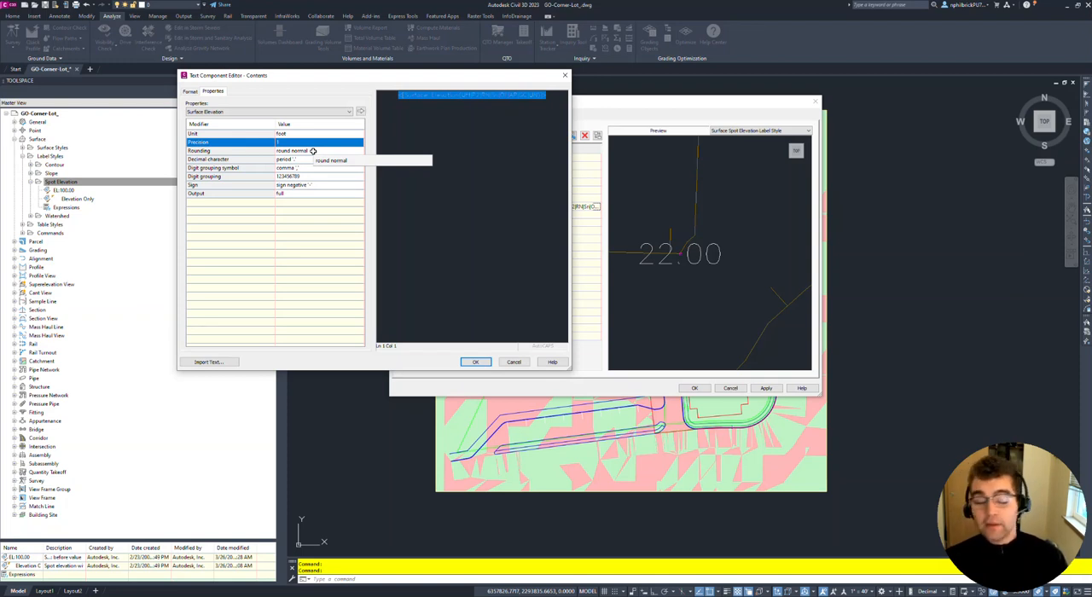
pyautogui.click(361, 112)
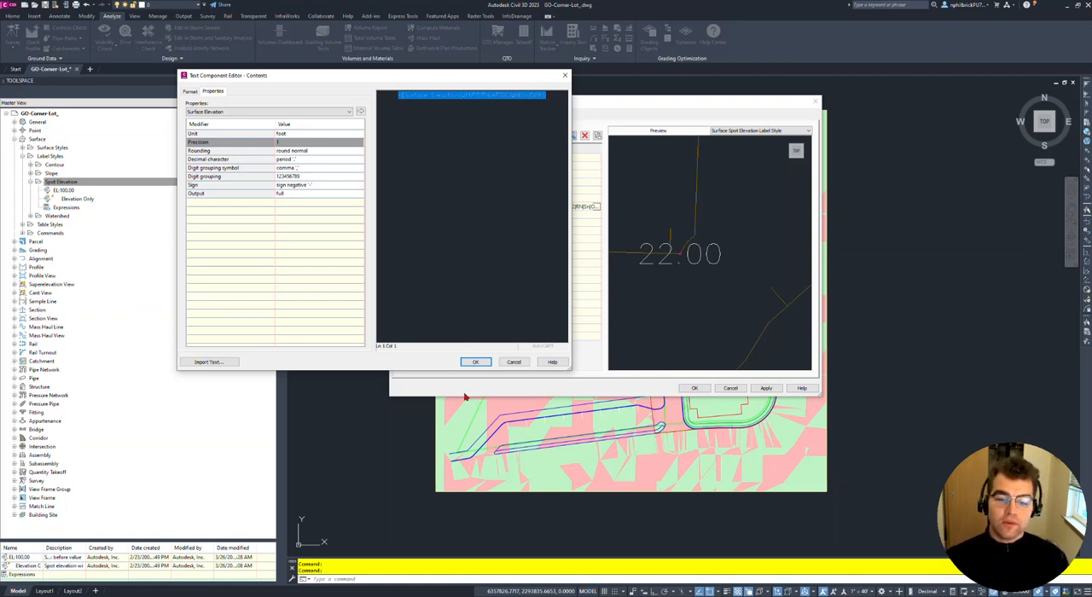
pyautogui.click(474, 361)
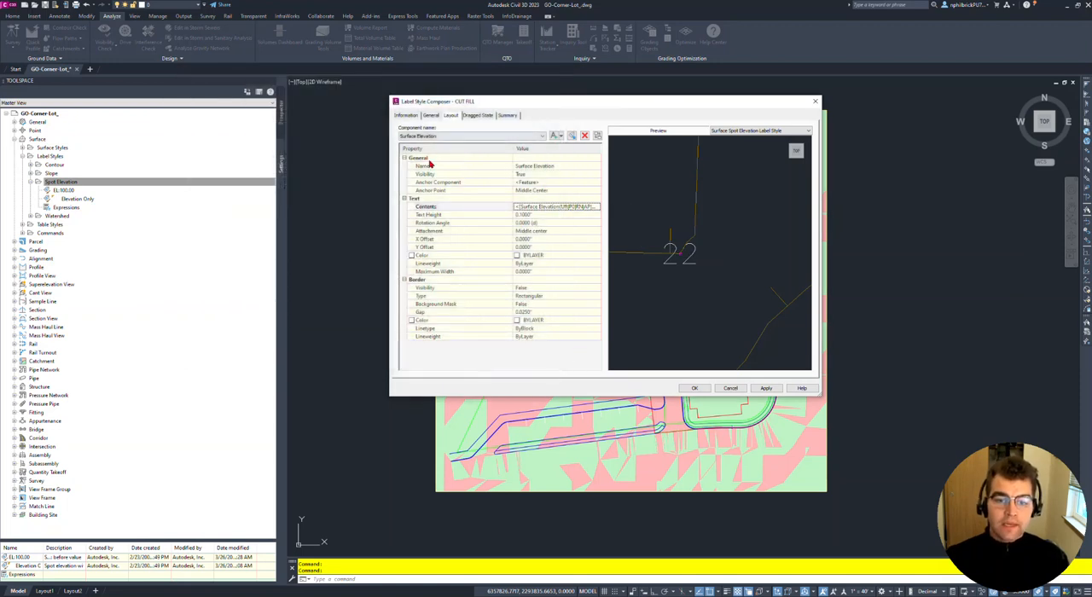
# - Set the label text color to index color 250 and save the CUT FILL style
pyautogui.click(551, 256)
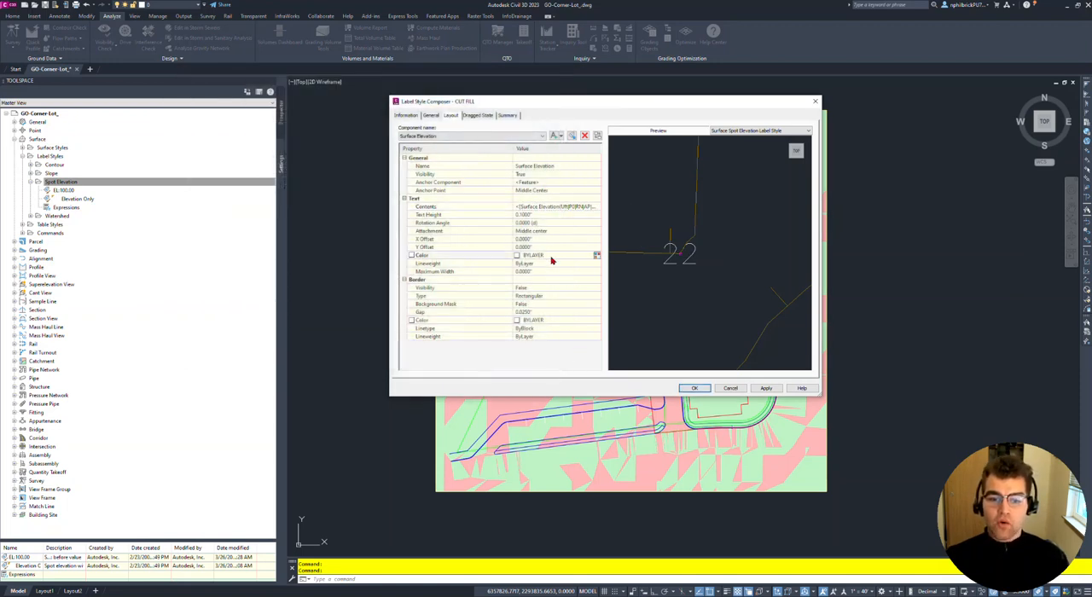
pyautogui.click(596, 256)
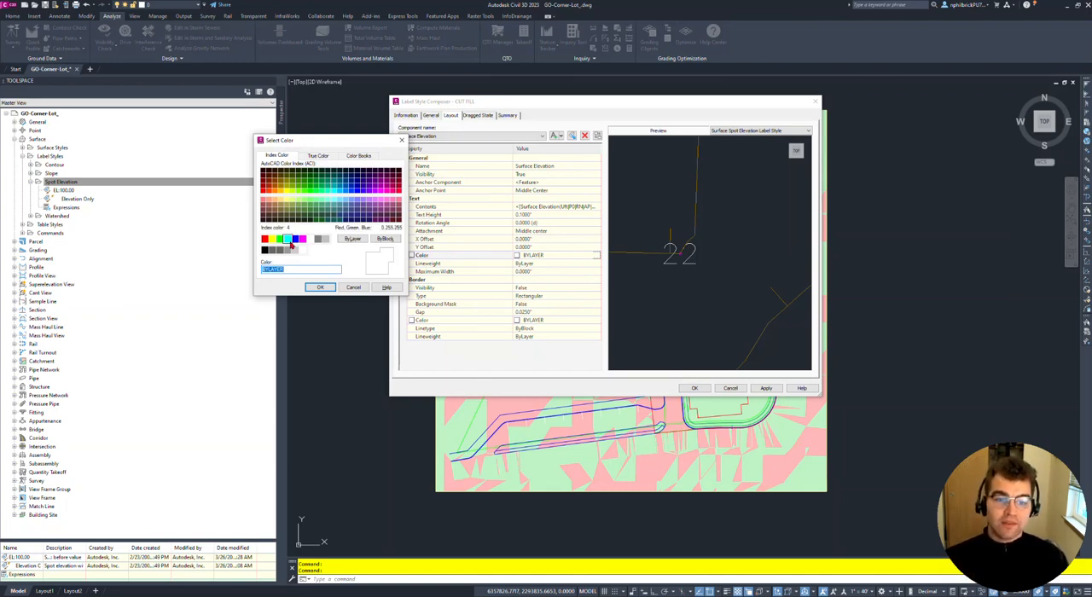
pyautogui.click(265, 250)
pyautogui.click(317, 286)
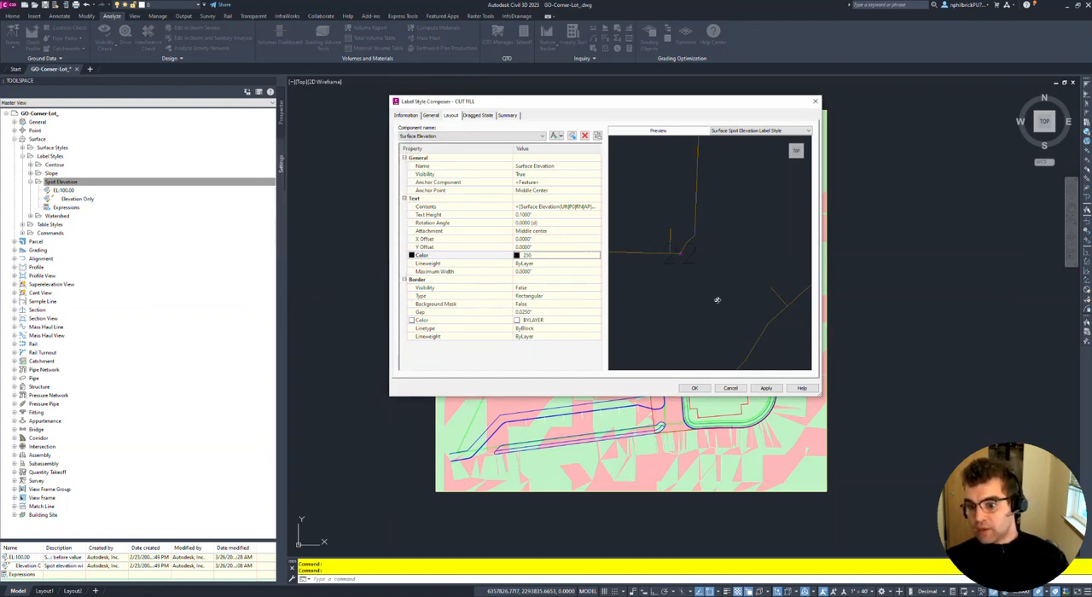
pyautogui.click(766, 389)
pyautogui.click(694, 389)
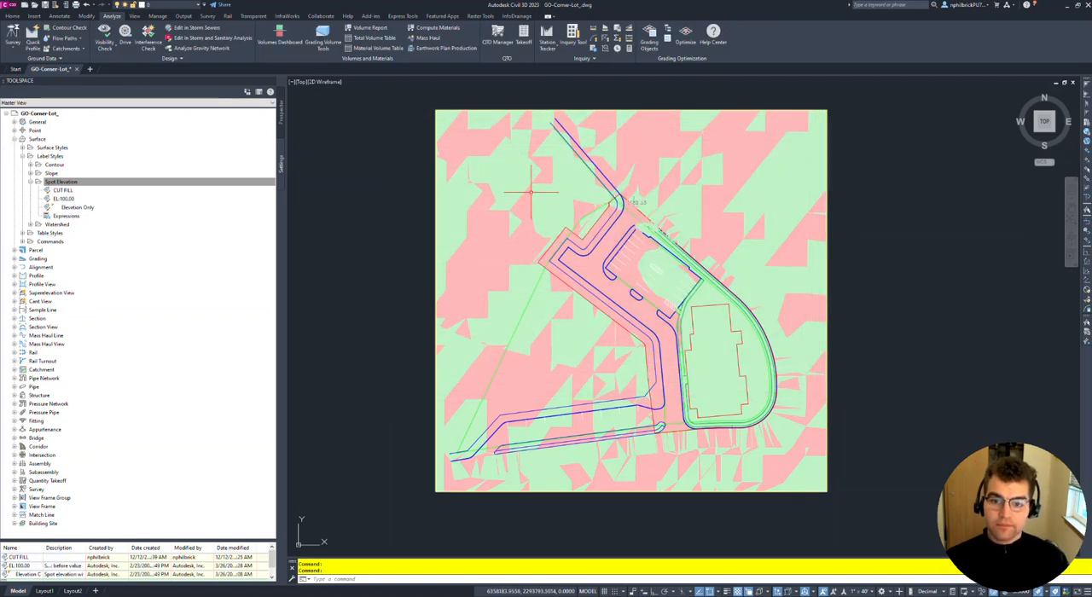
# - Start adding labels to a surface and move the label settings dialog clear of the site plan
pyautogui.scroll(-2, 380, 194)
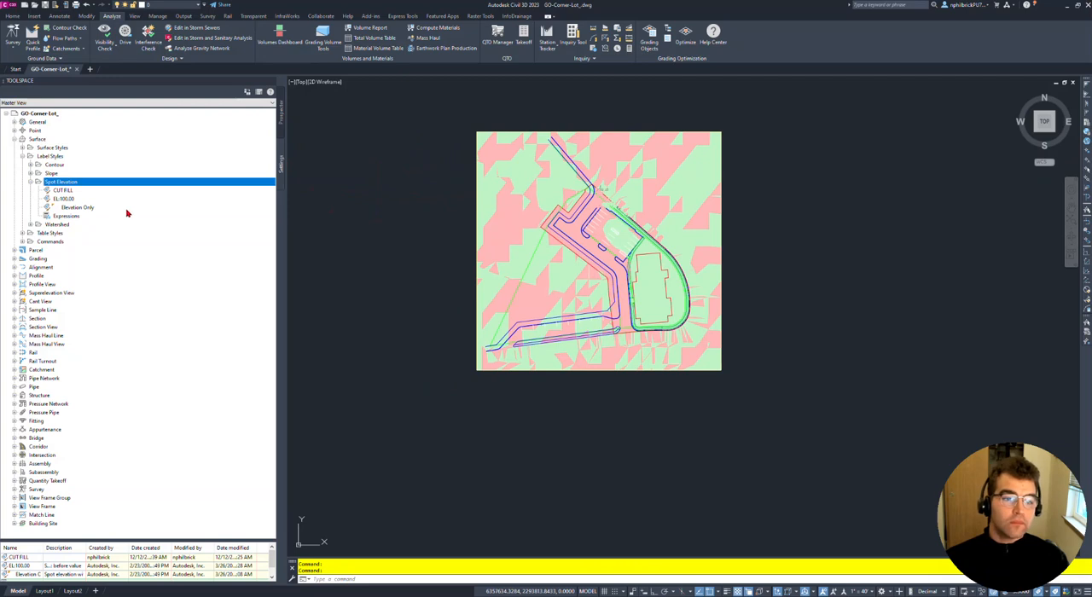
pyautogui.click(63, 190)
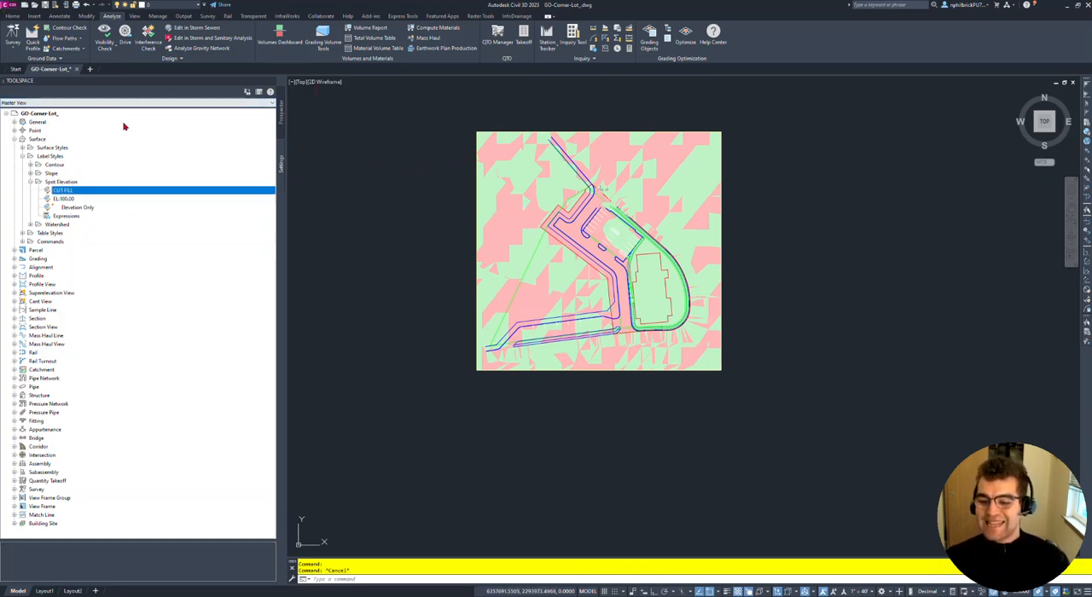
pyautogui.click(59, 16)
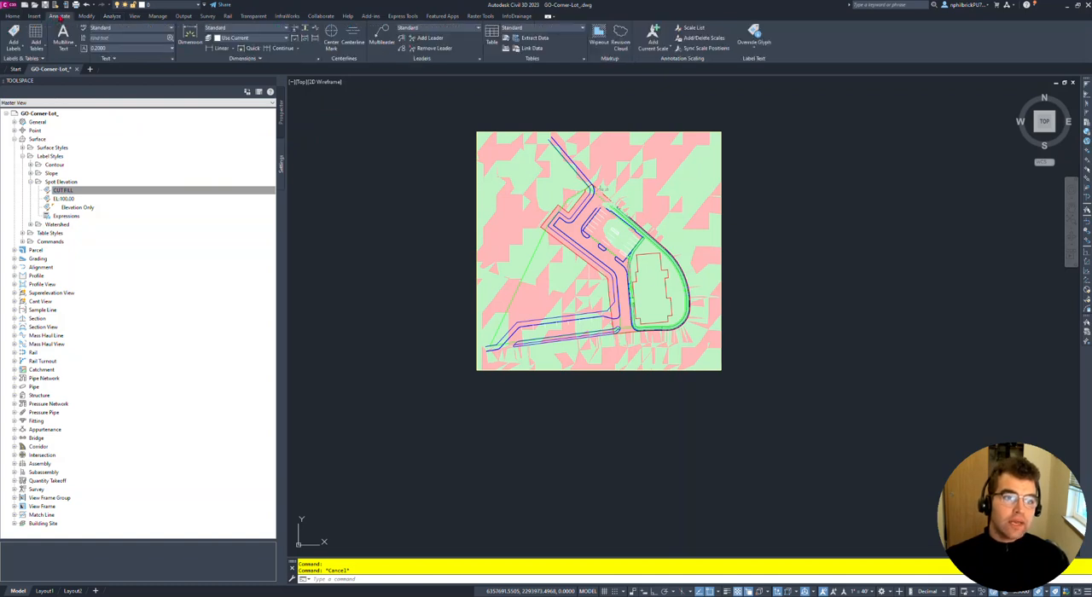
pyautogui.click(15, 39)
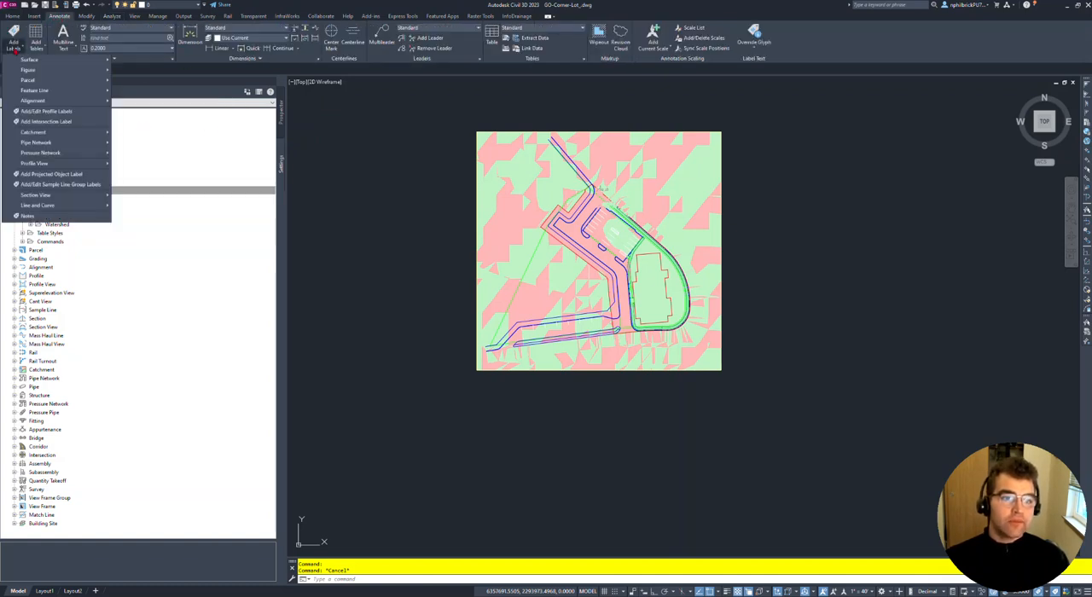
pyautogui.moveTo(39, 60)
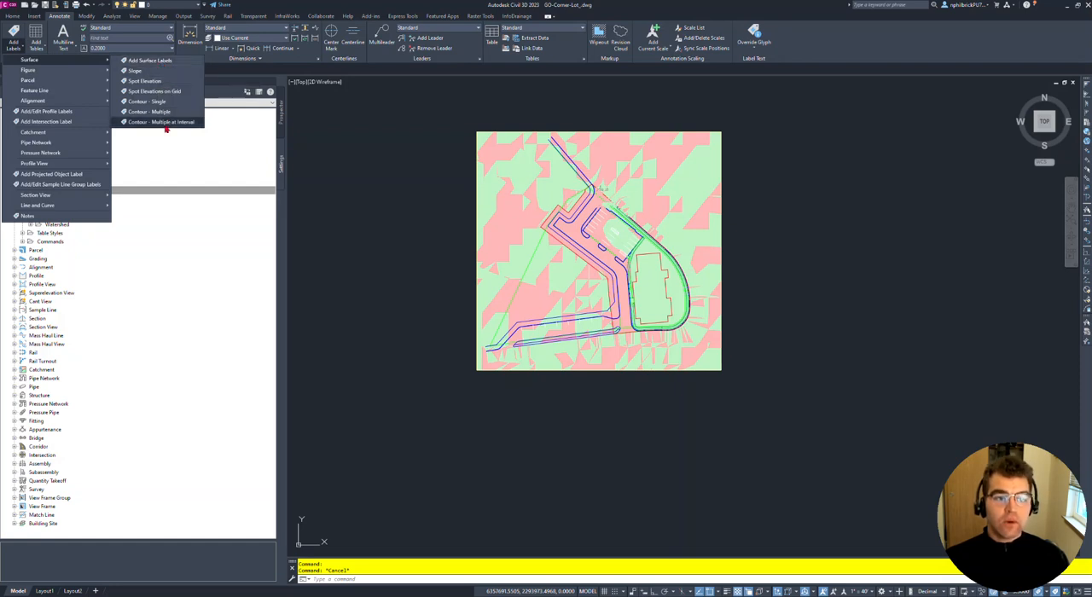
pyautogui.click(304, 147)
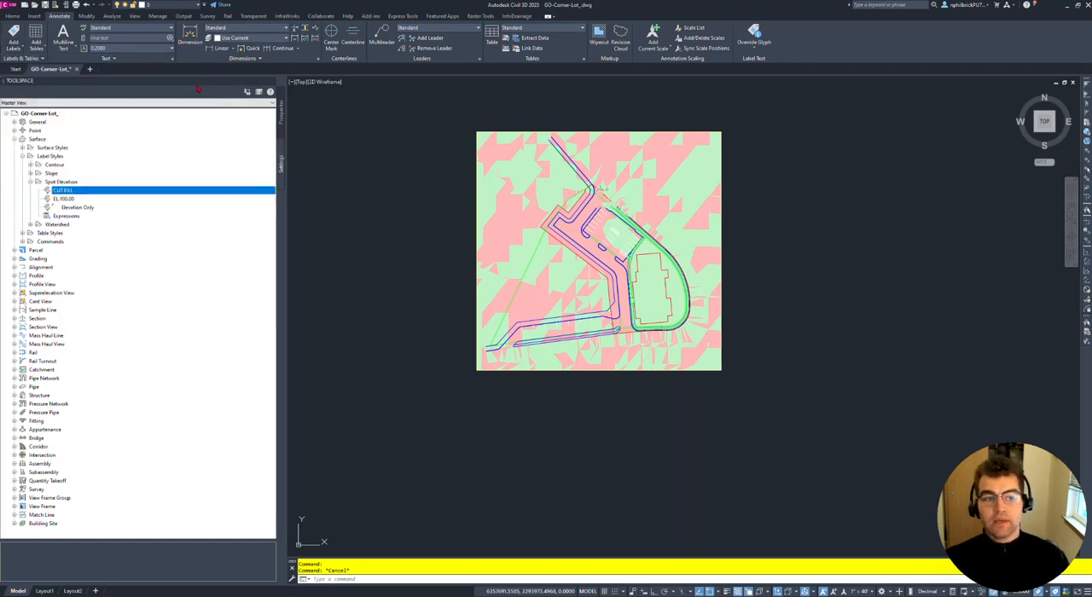
pyautogui.click(15, 43)
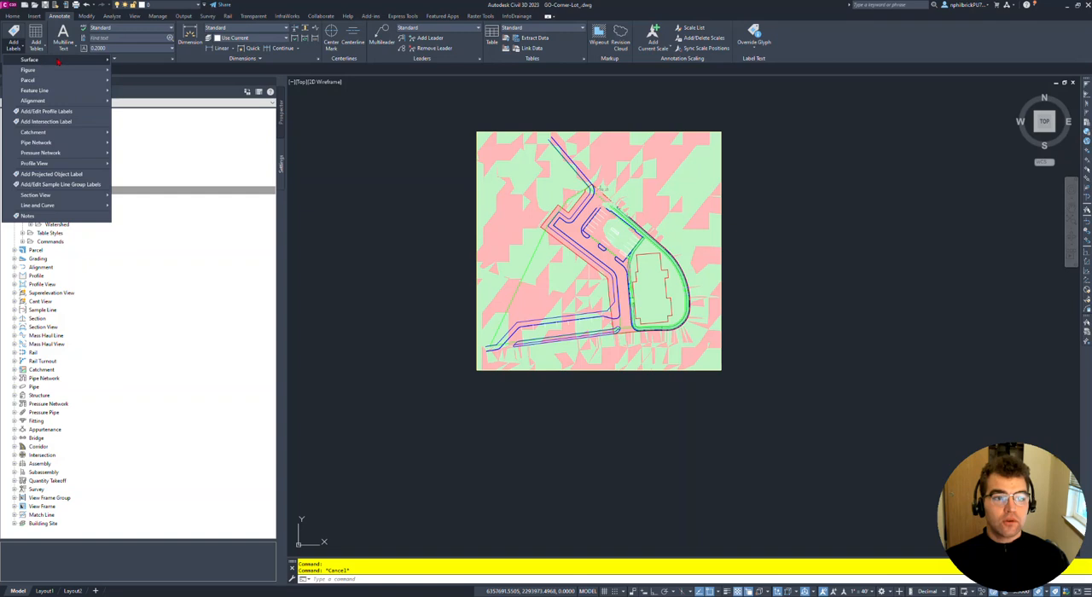
pyautogui.moveTo(43, 60)
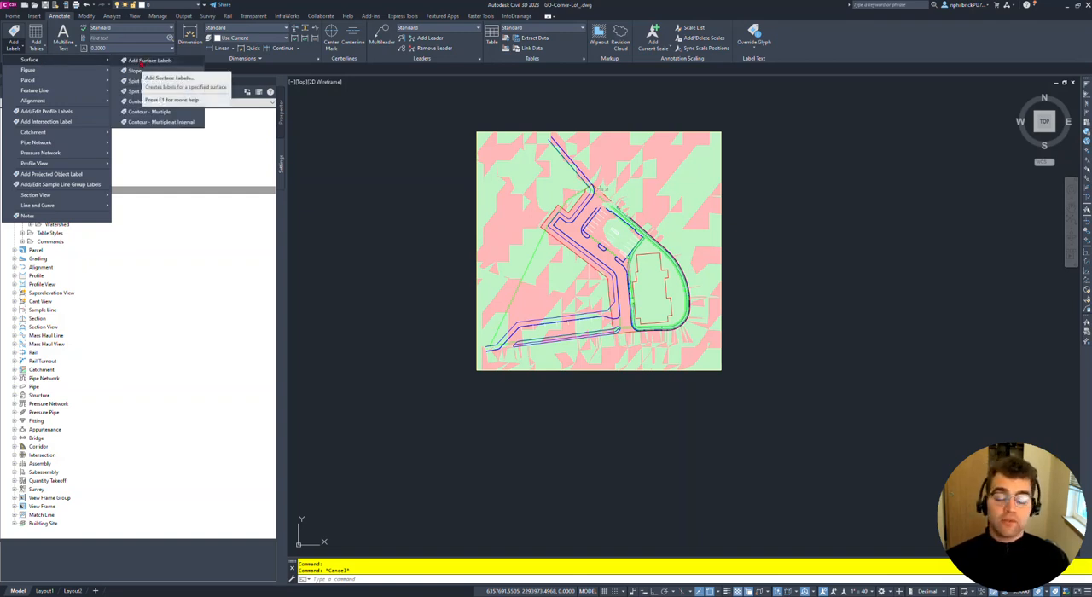
pyautogui.click(140, 65)
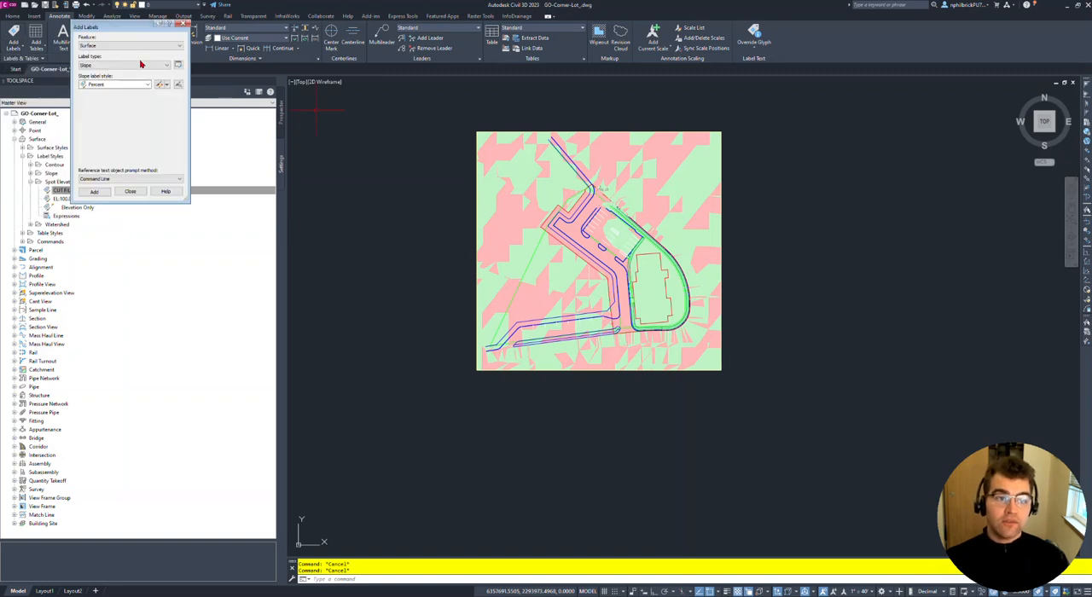
pyautogui.moveTo(113, 27); pyautogui.dragTo(798, 186)
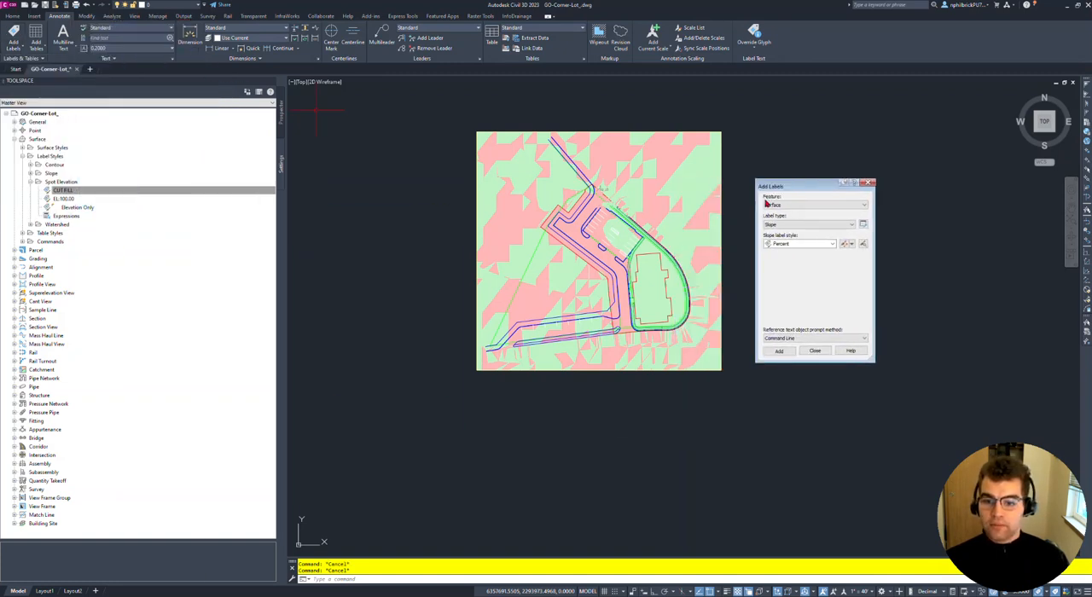
# - Set the surface label type to Spot Elevations on Grid and the spot elevation label style to CUT FILL
pyautogui.click(805, 206)
pyautogui.click(805, 206)
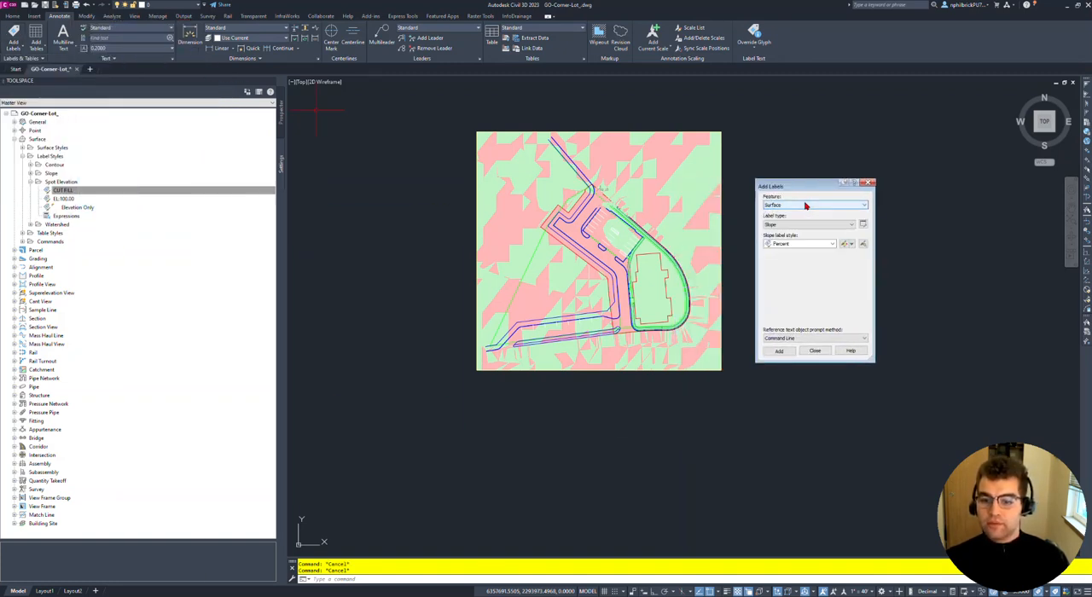
pyautogui.click(803, 226)
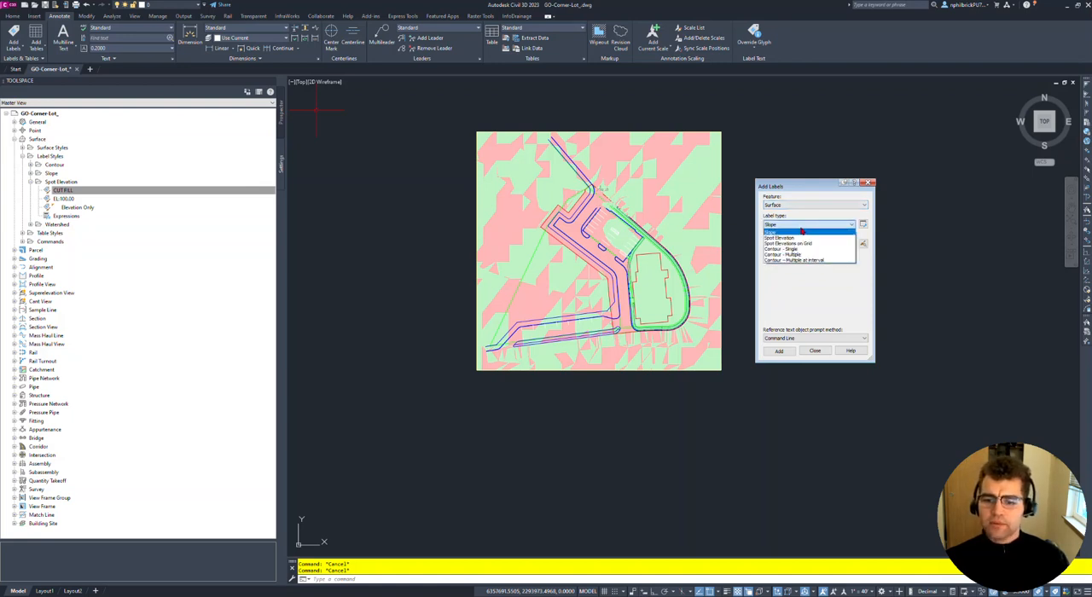
pyautogui.click(808, 247)
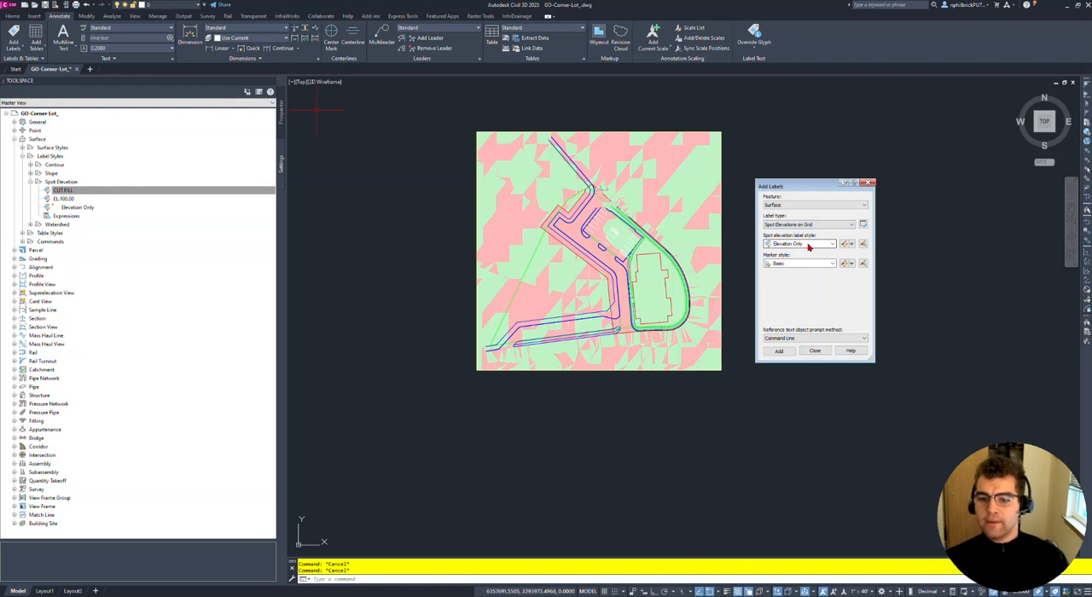
pyautogui.click(797, 245)
pyautogui.click(798, 247)
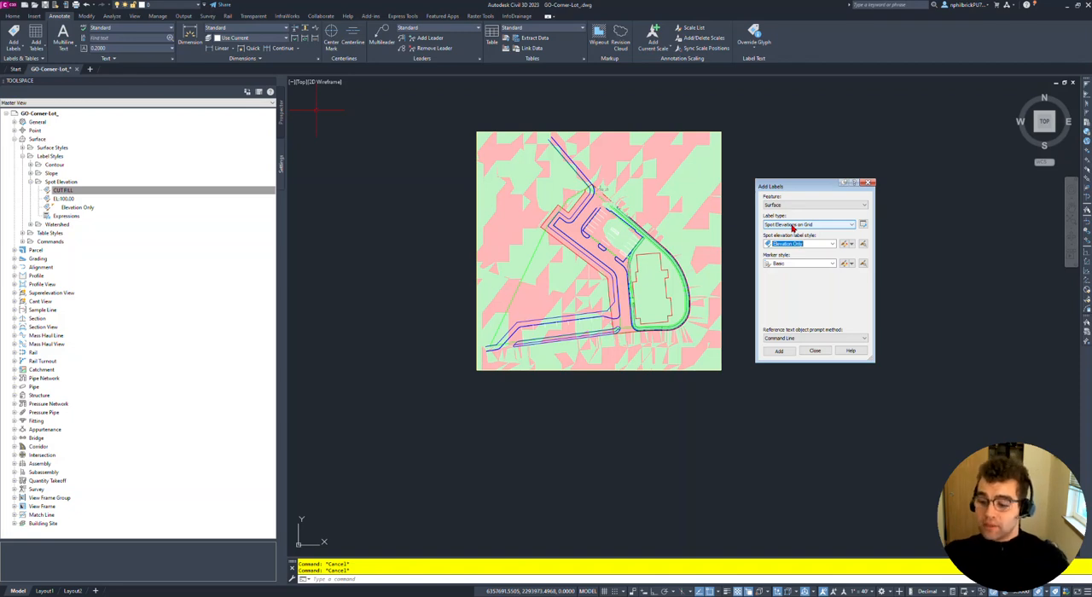
pyautogui.click(805, 245)
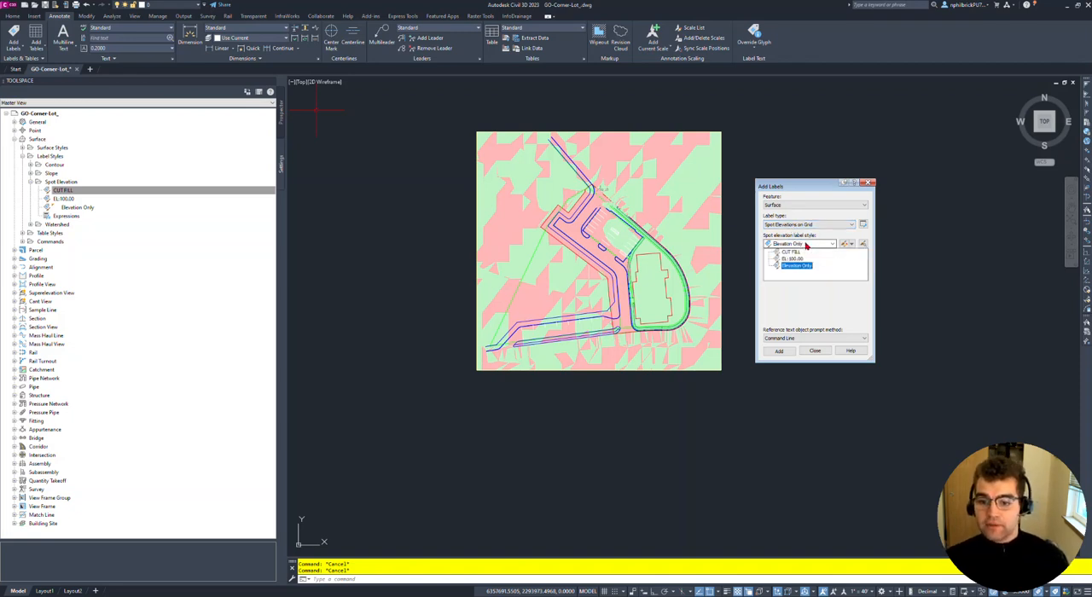
pyautogui.click(790, 252)
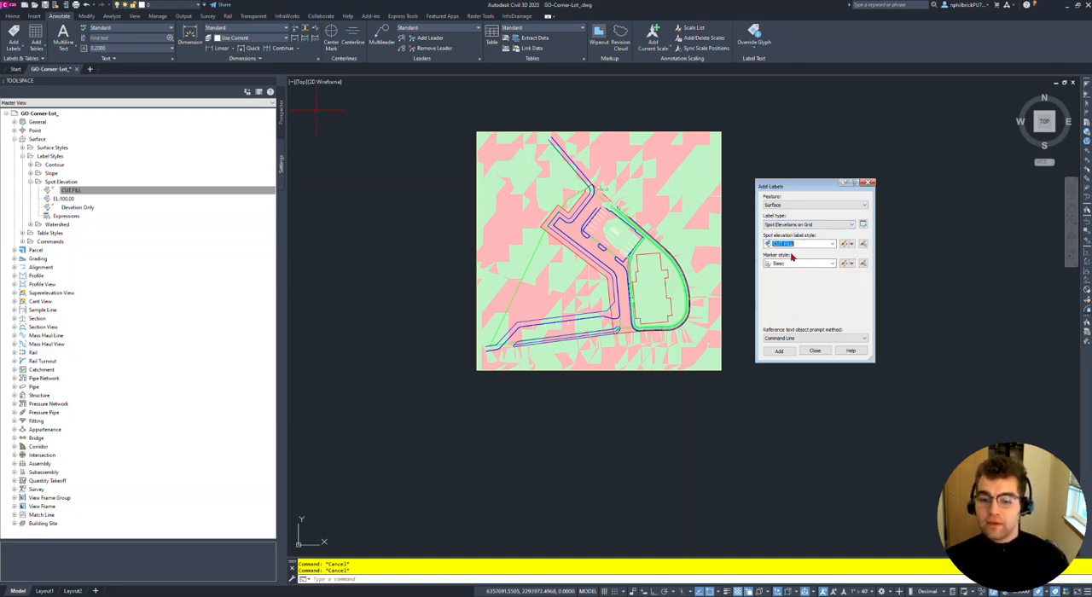
# - Label Vol Surface on a grid enclosing the whole surface, with 0 rotation, 5 X and Y spacing, and no further grid changes
pyautogui.click(776, 352)
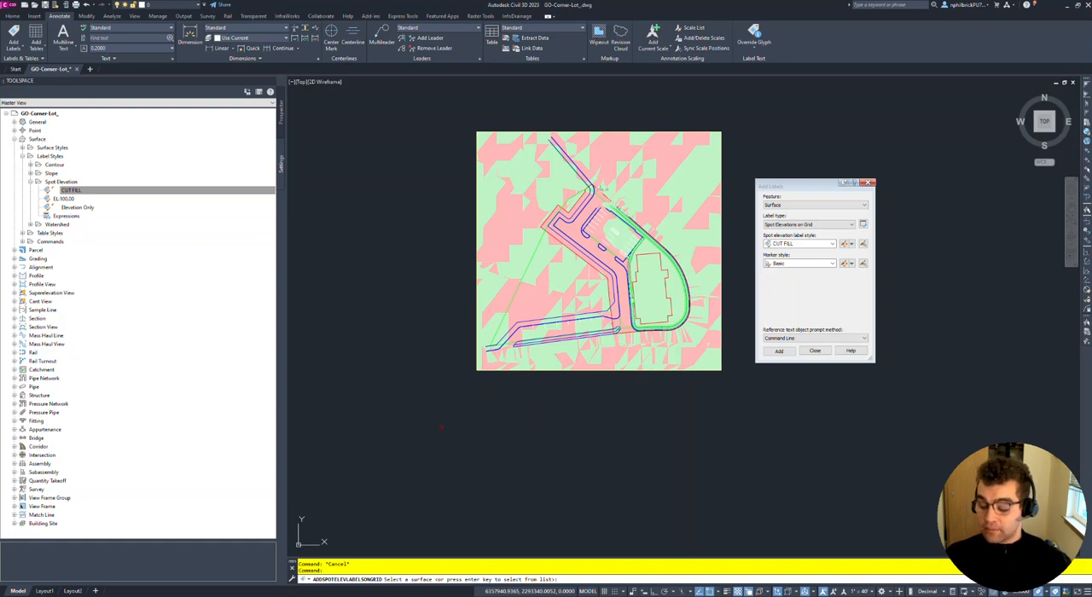
pyautogui.press('Return')
pyautogui.click(439, 149)
pyautogui.click(504, 218)
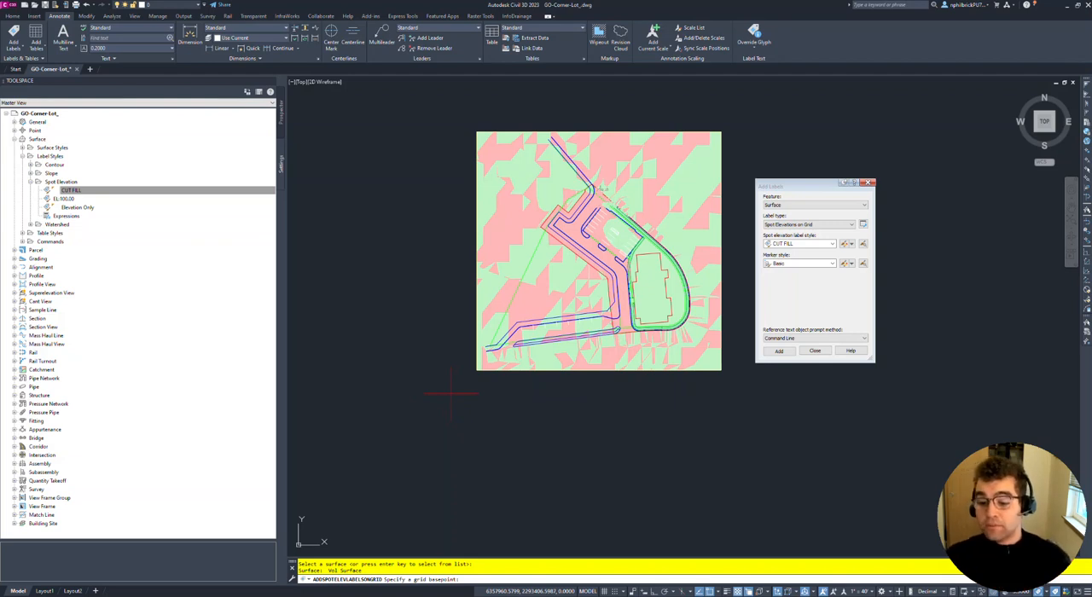
pyautogui.click(452, 394)
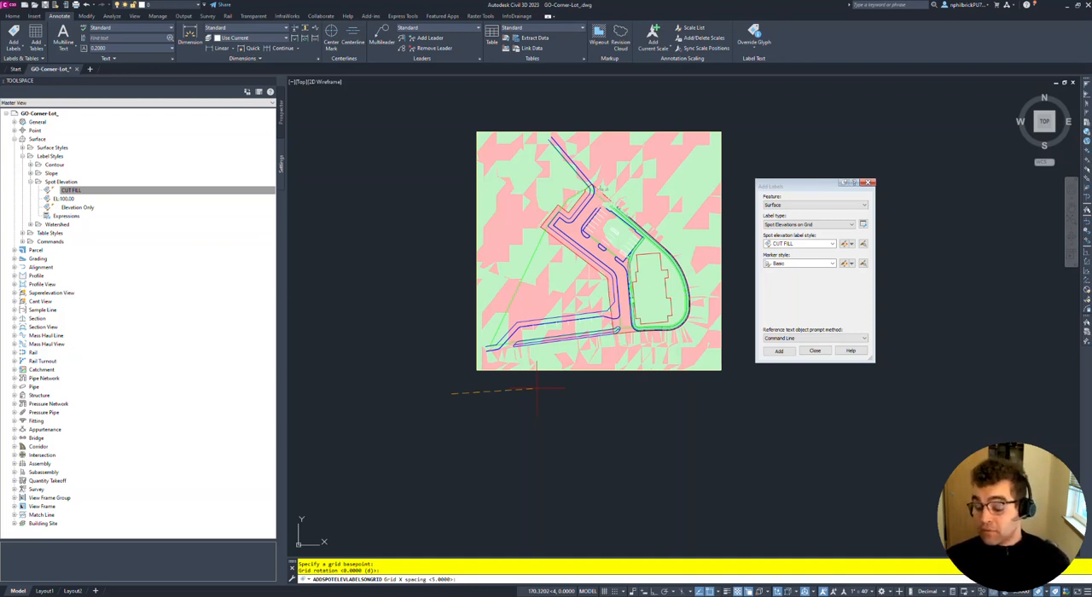
pyautogui.press('Return')
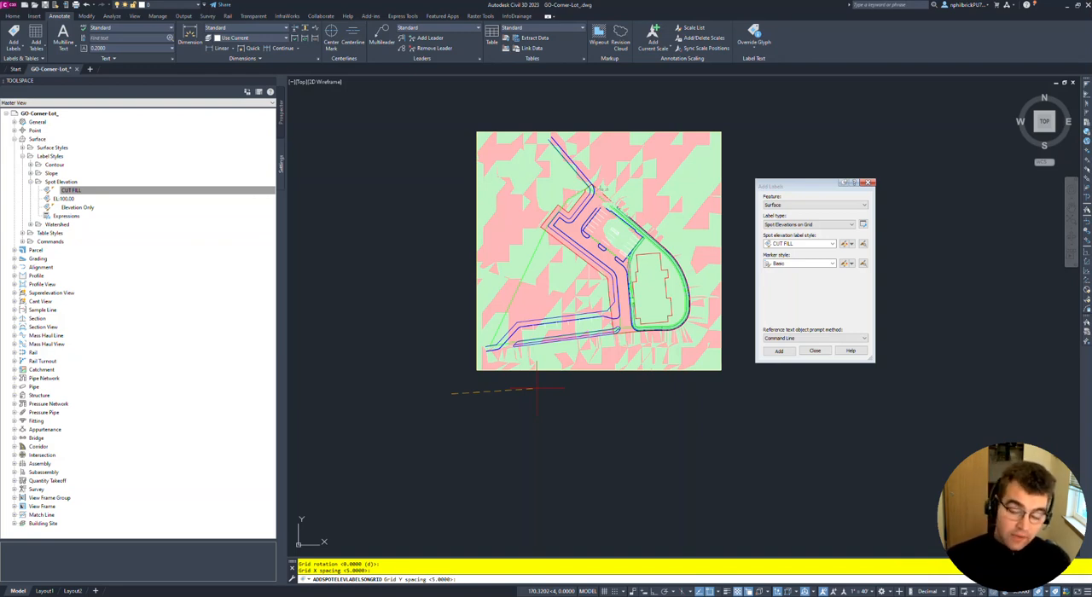
pyautogui.press('Return')
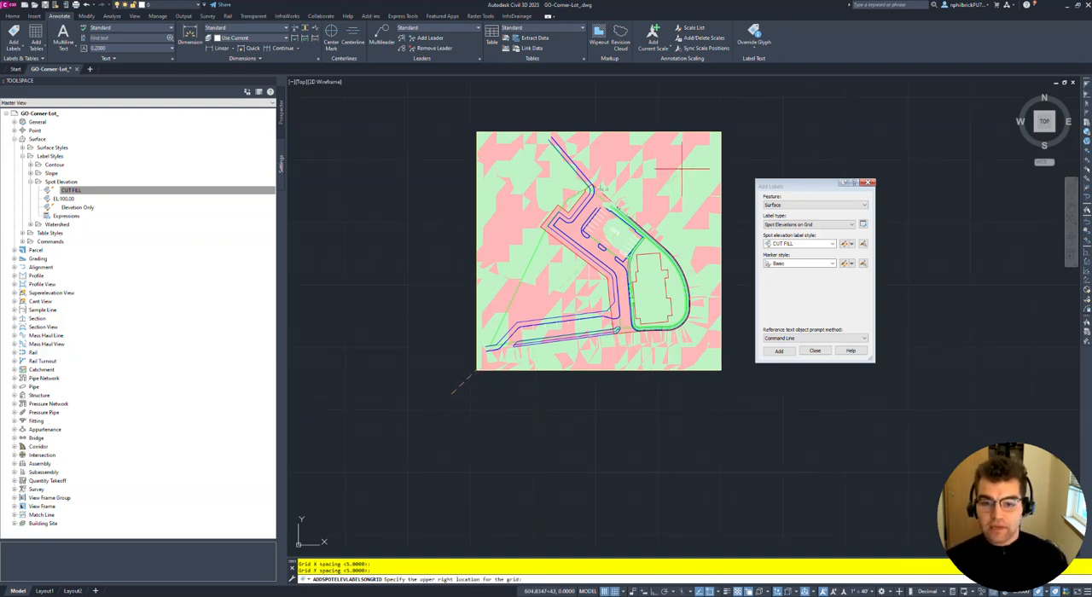
pyautogui.click(744, 104)
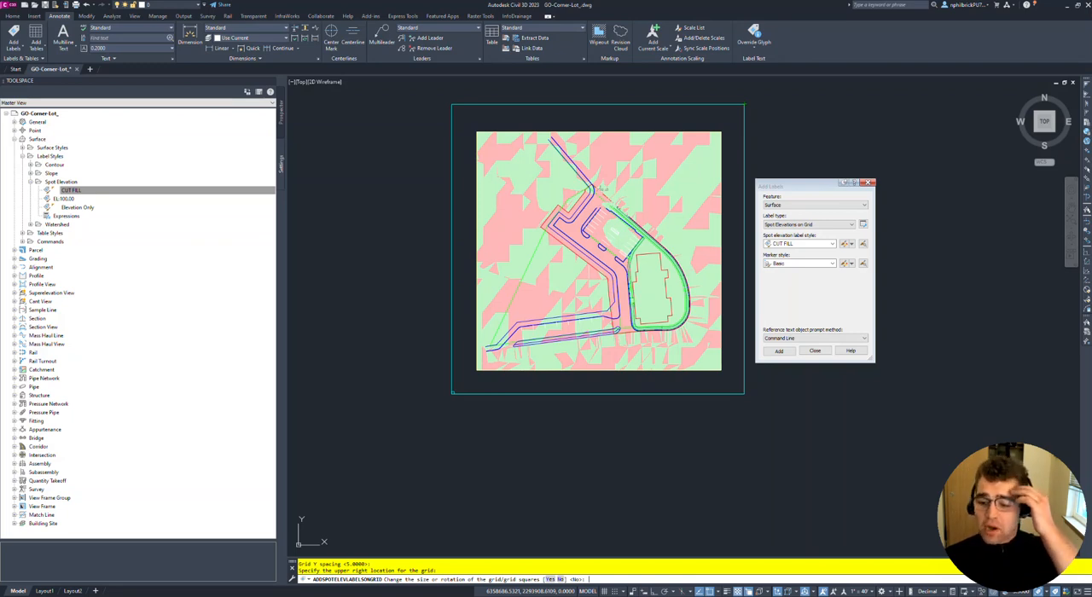
pyautogui.press('Return')
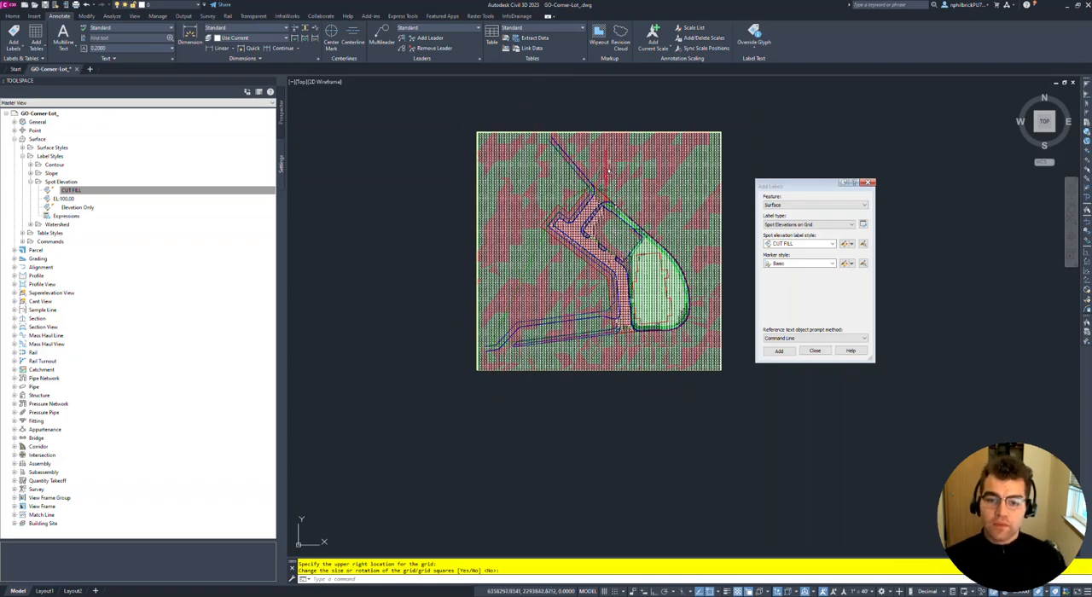
# - Set the annotation scale of the current view to 1" = 20'
pyautogui.scroll(5, 547, 162)
pyautogui.scroll(-5, 547, 162)
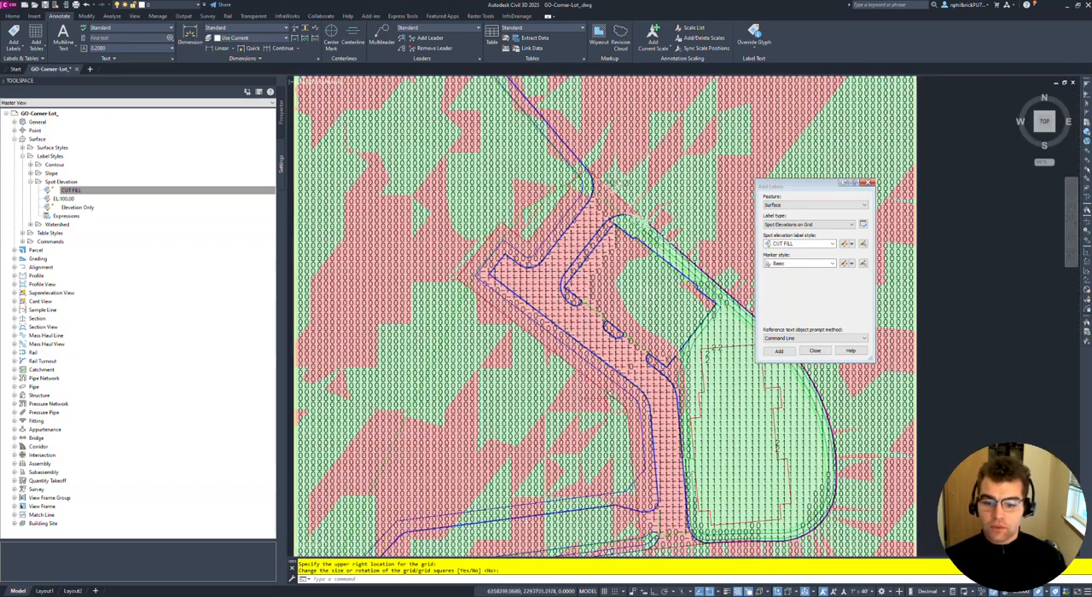
pyautogui.click(870, 591)
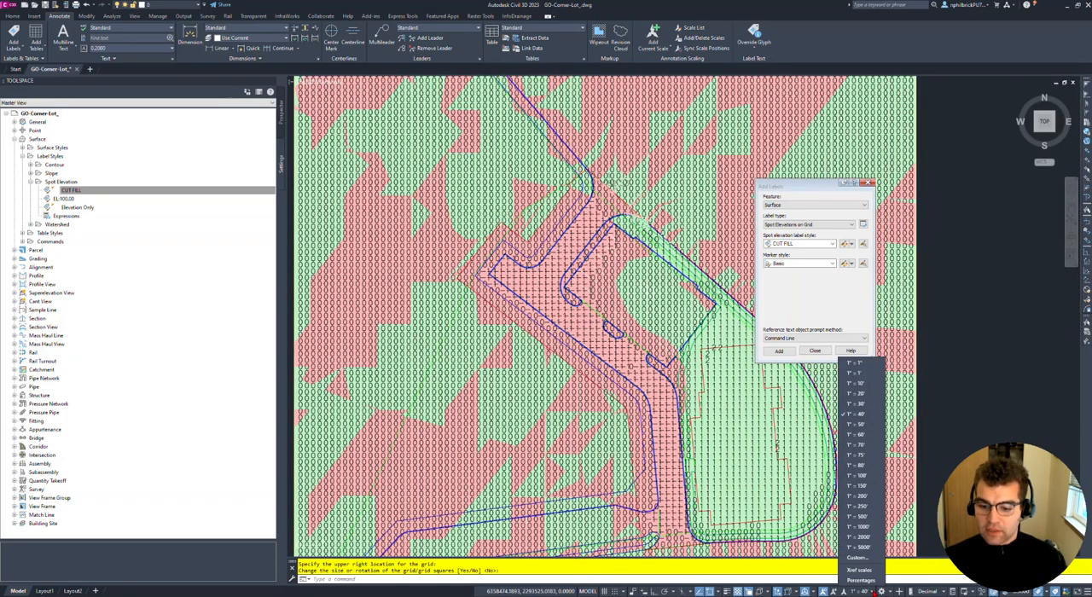
pyautogui.click(857, 393)
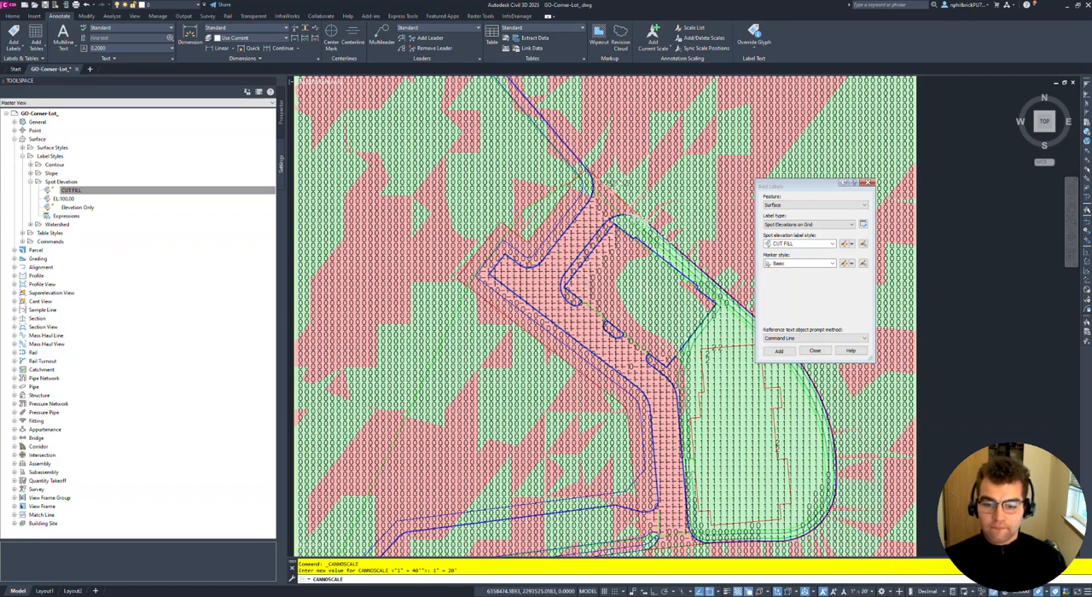
# - Examine the whole-number cut/fill grid labels across the parking area, islands and building pad
pyautogui.scroll(4, 563, 308)
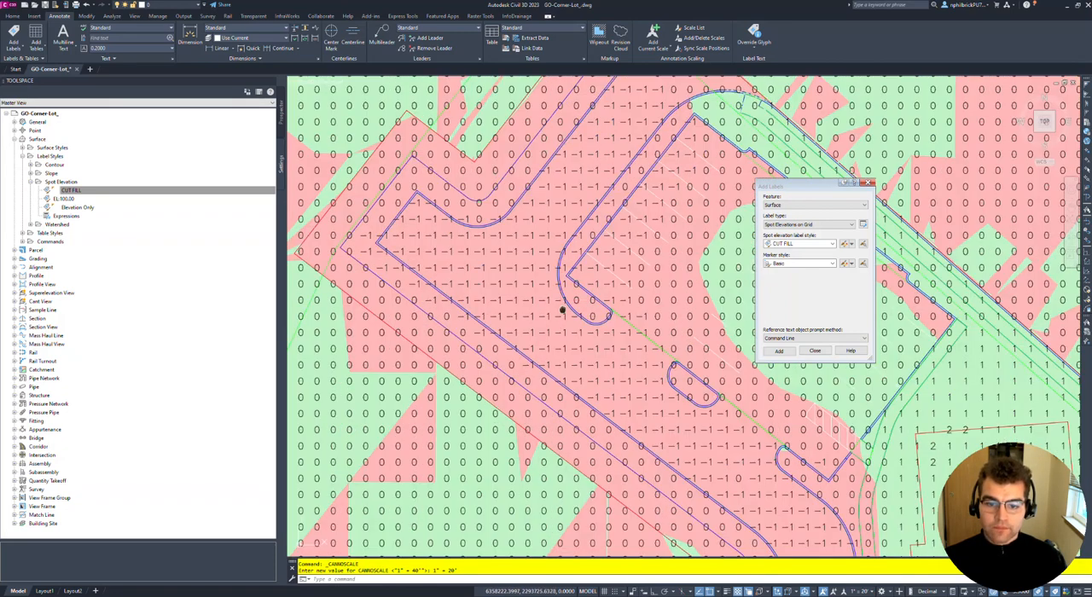
pyautogui.scroll(-3, 587, 322)
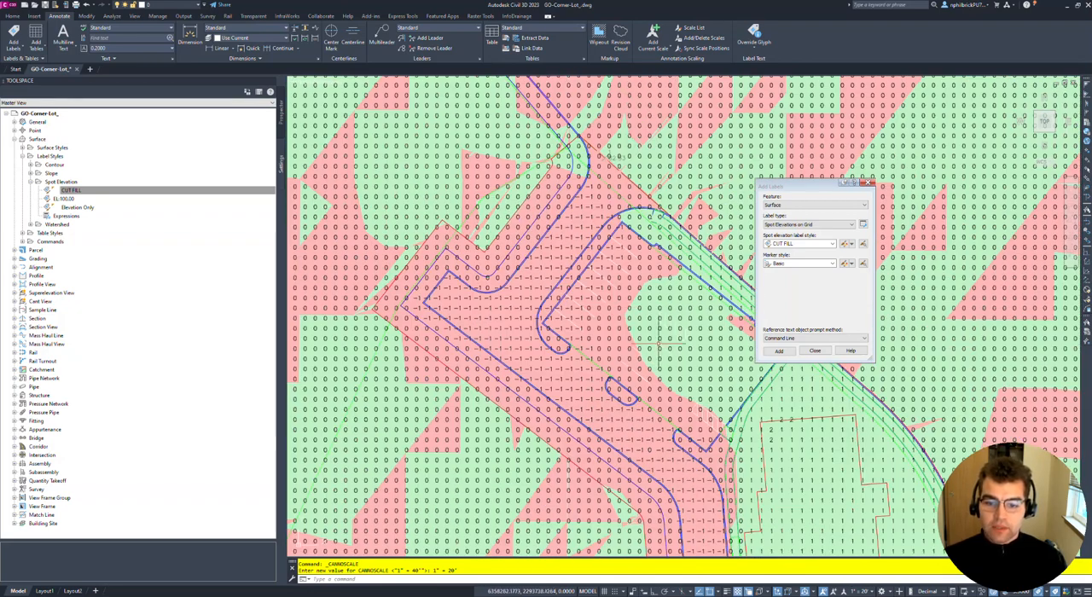
pyautogui.moveTo(659, 344); pyautogui.dragTo(642, 327, button='middle')
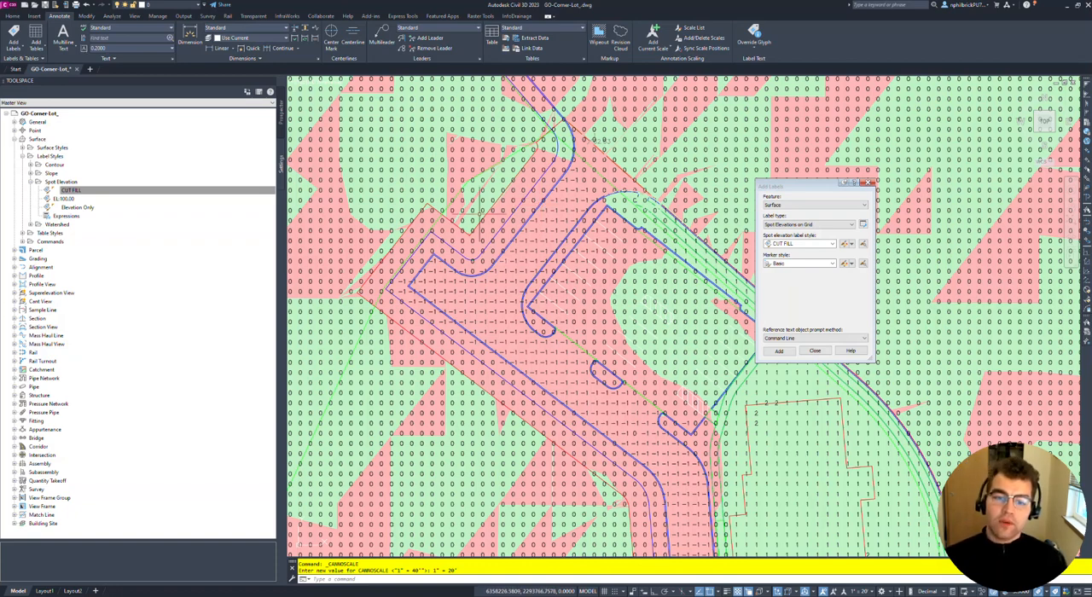
pyautogui.scroll(2, 512, 223)
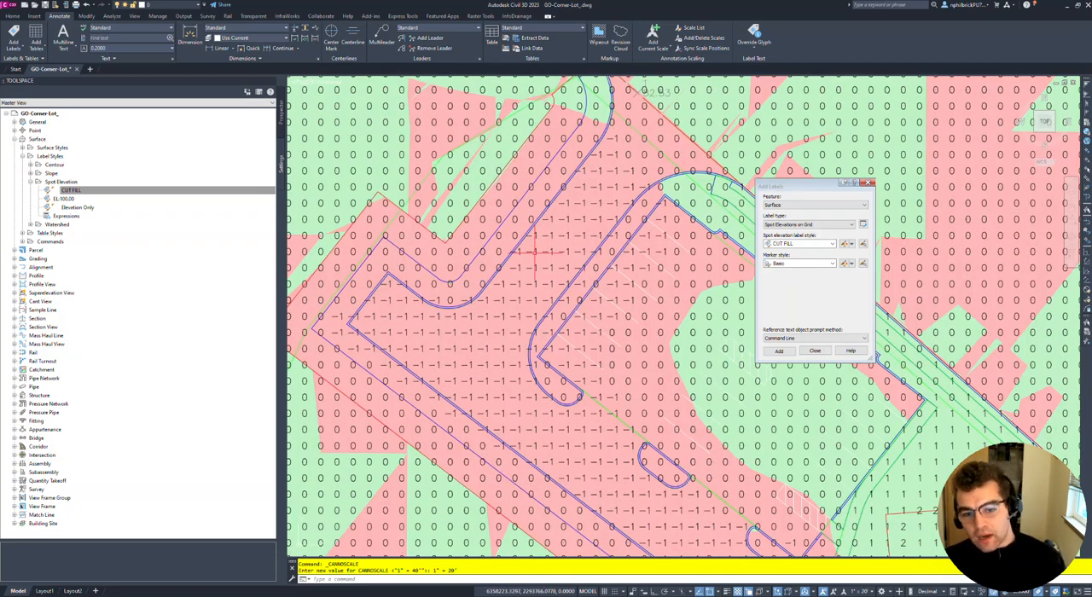
pyautogui.moveTo(603, 278); pyautogui.dragTo(433, 205, button='middle')
pyautogui.moveTo(605, 317); pyautogui.dragTo(566, 243, button='middle')
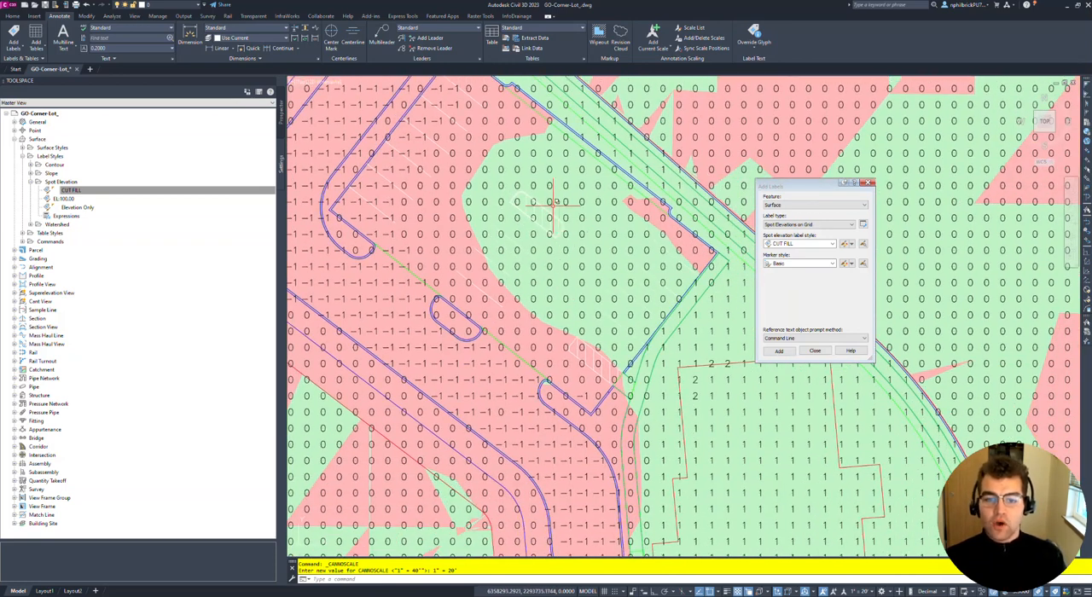
# - Edit the CUT FILL label style so its Surface Elevation text uses a precision of 0.01, and apply it
pyautogui.click(851, 245)
pyautogui.click(870, 279)
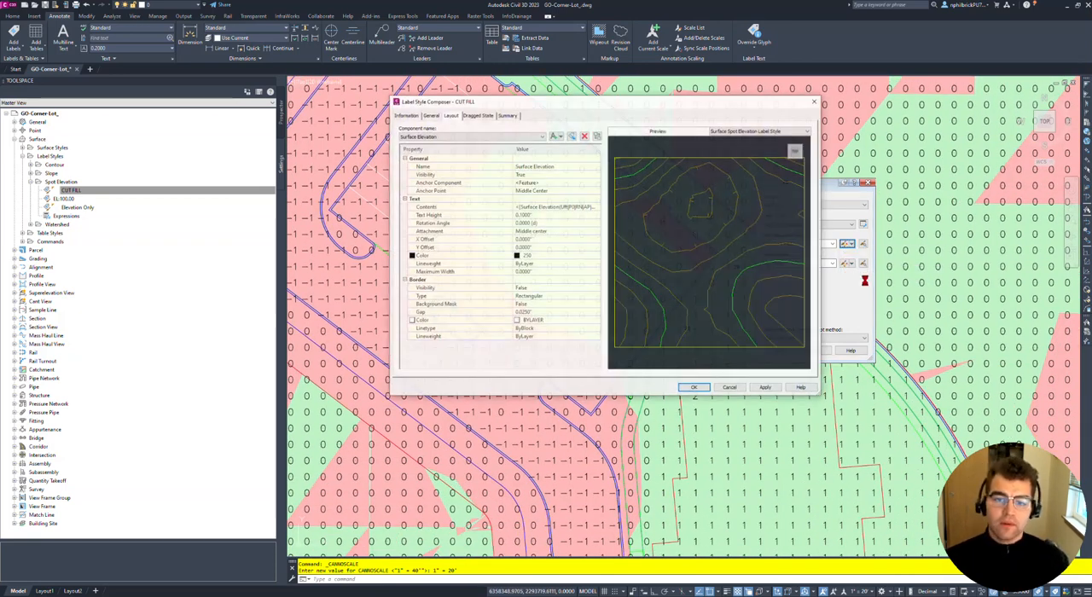
pyautogui.click(550, 207)
pyautogui.click(596, 207)
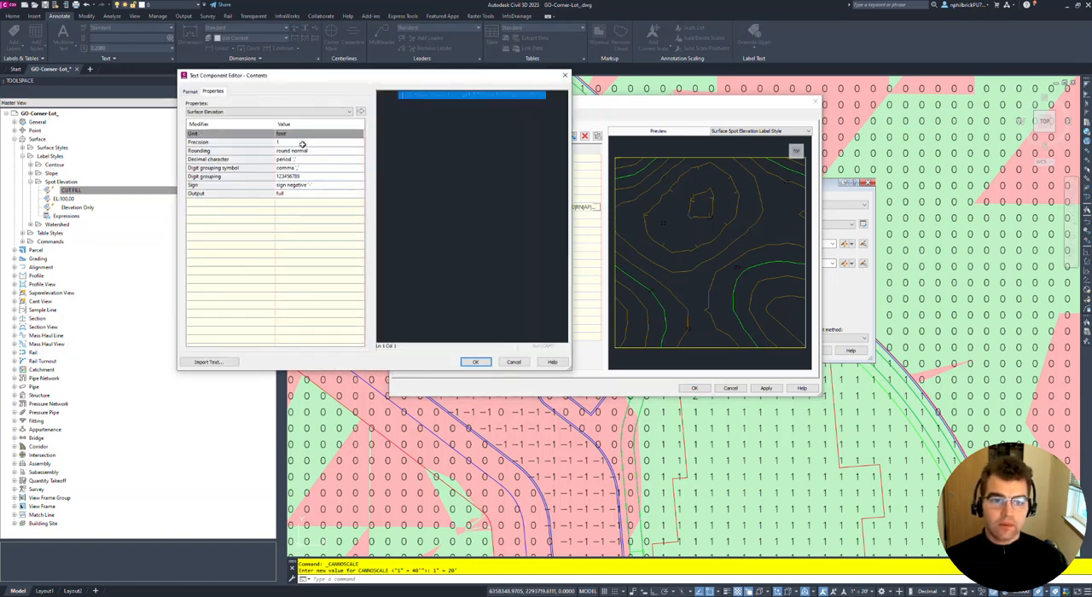
pyautogui.click(302, 142)
pyautogui.click(305, 145)
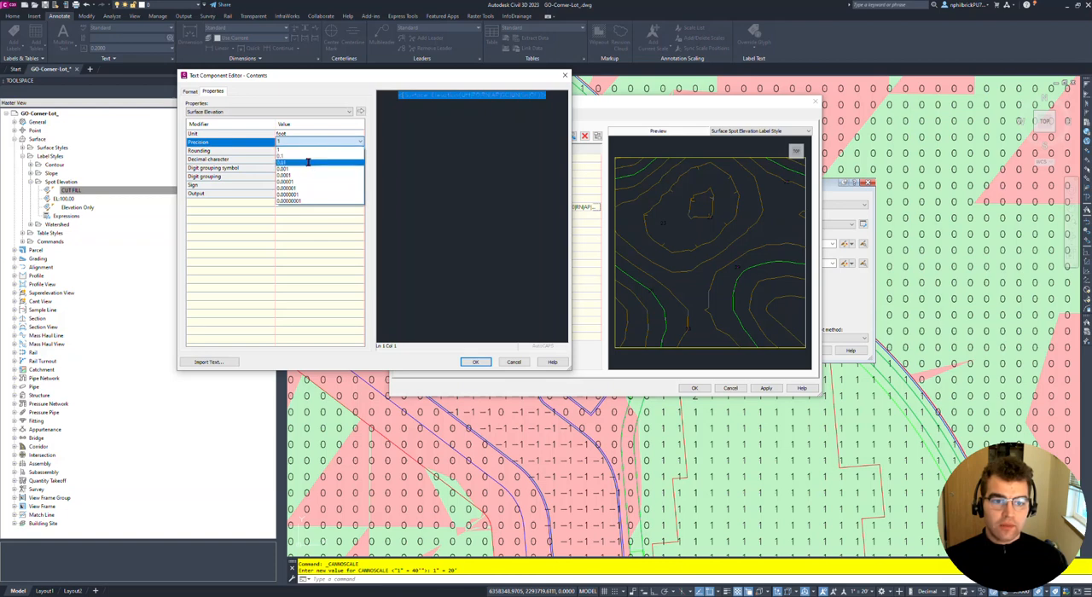
pyautogui.click(310, 166)
pyautogui.click(361, 112)
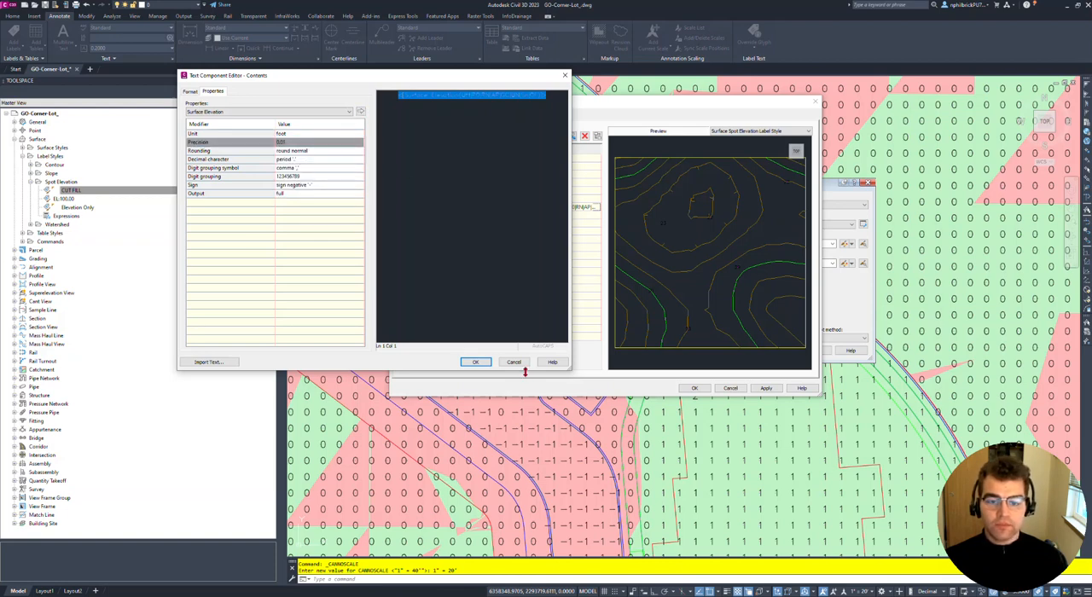
pyautogui.click(475, 362)
pyautogui.click(765, 389)
pyautogui.click(694, 389)
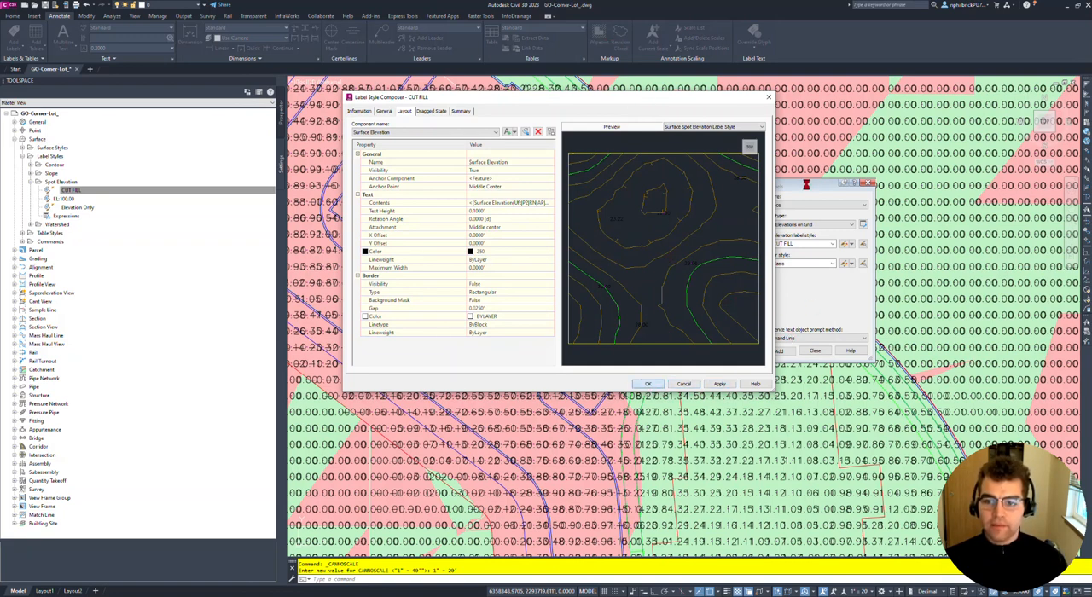
pyautogui.press('Return')
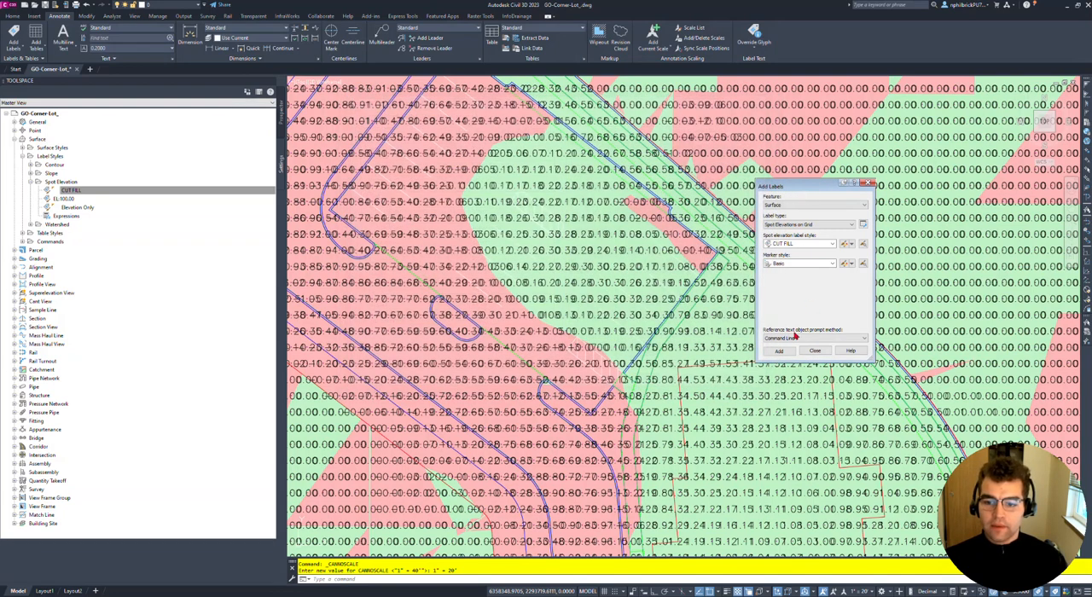
# - Close the label settings dialog and set the annotation scale of the current view to 1" = 10'
pyautogui.click(868, 183)
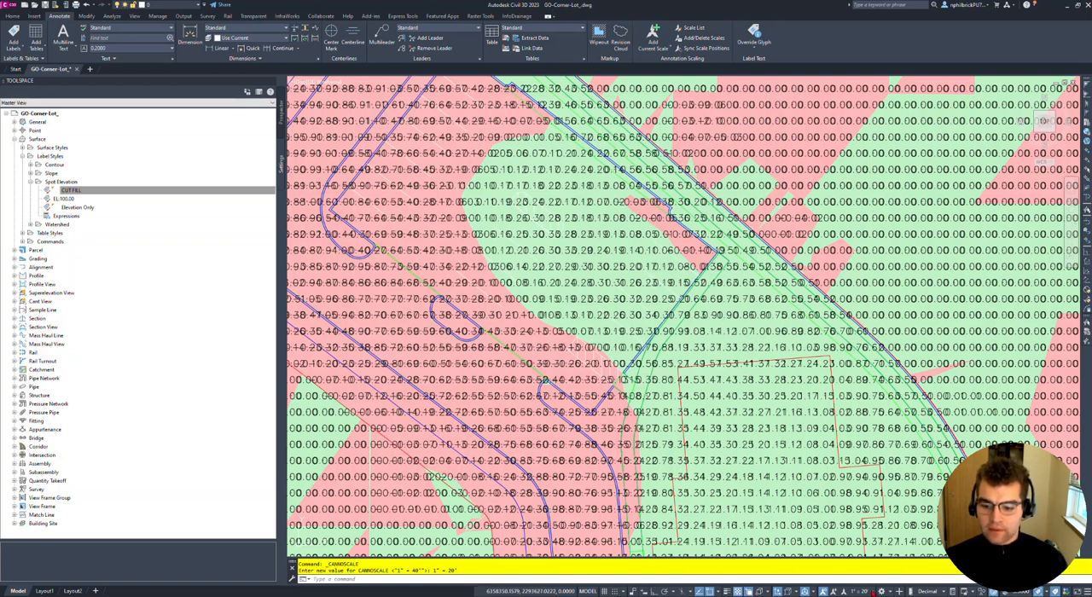
pyautogui.click(858, 590)
pyautogui.click(854, 384)
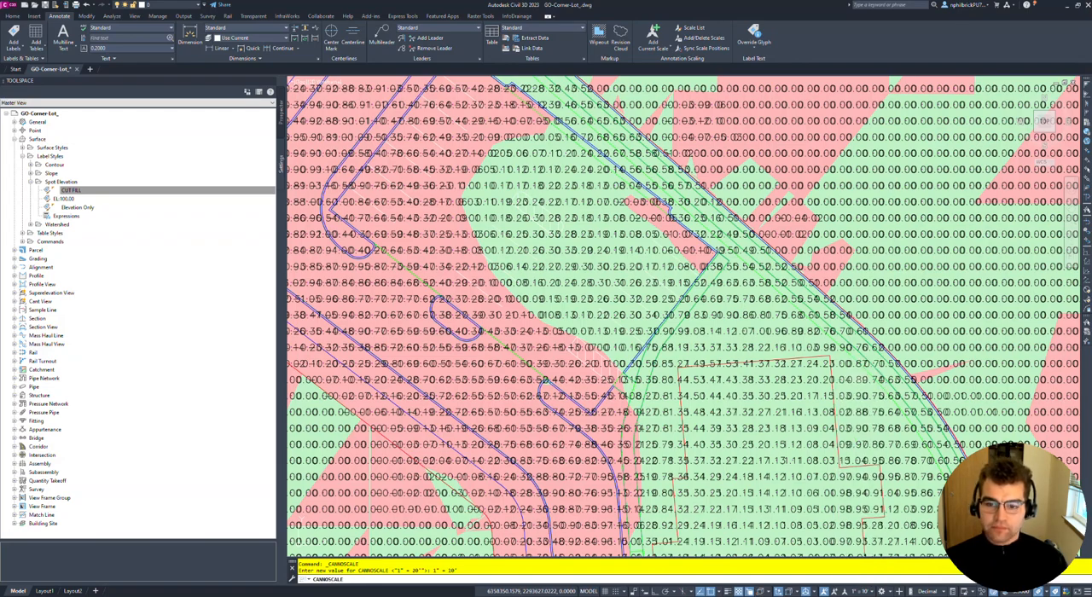
# - Examine the two-decimal cut/fill labels around the parking islands, site edge and building pad
pyautogui.moveTo(626, 246)
pyautogui.mouseDown(button='middle')
pyautogui.moveTo(637, 265)
pyautogui.moveTo(595, 300)
pyautogui.mouseUp(button='middle')
pyautogui.scroll(-2, 604, 299)
pyautogui.scroll(2, 539, 255)
pyautogui.moveTo(503, 300); pyautogui.dragTo(526, 257, button='middle')
pyautogui.scroll(2, 509, 265)
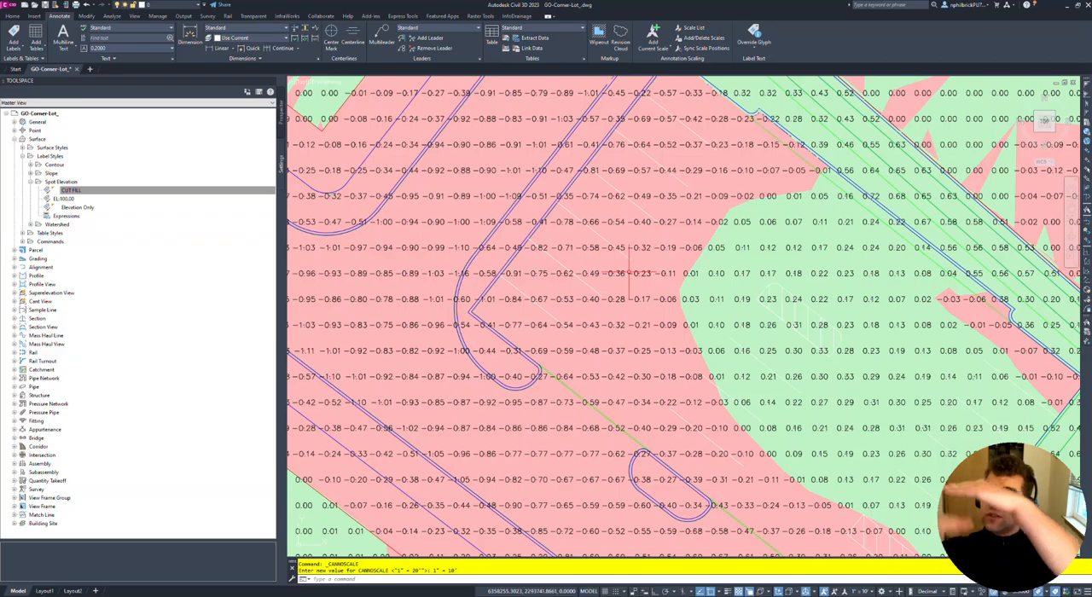
pyautogui.press('Return')
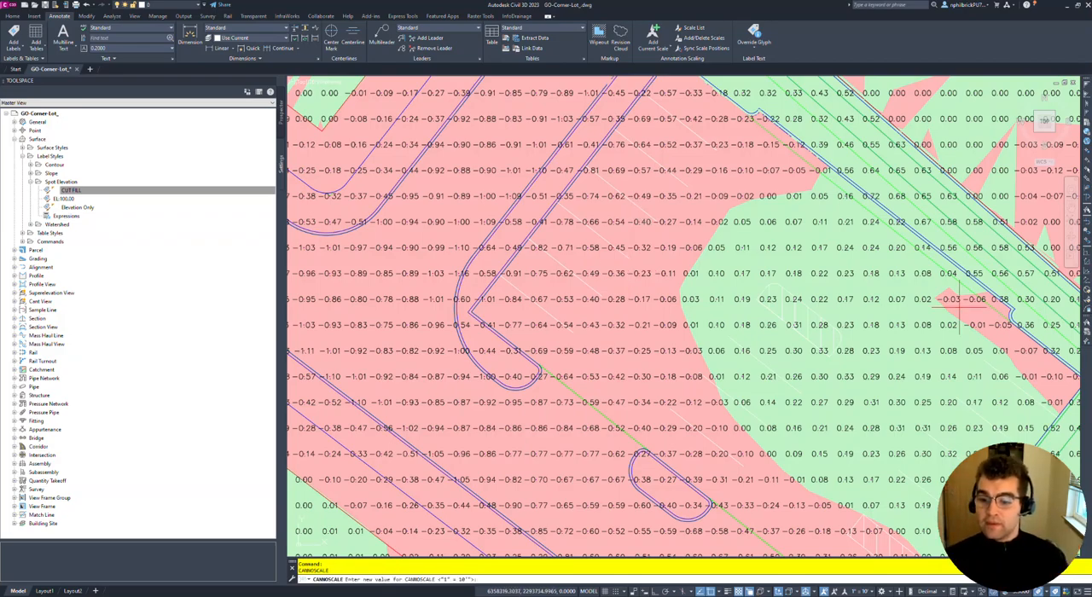
pyautogui.scroll(-2, 776, 298)
pyautogui.scroll(2, 735, 390)
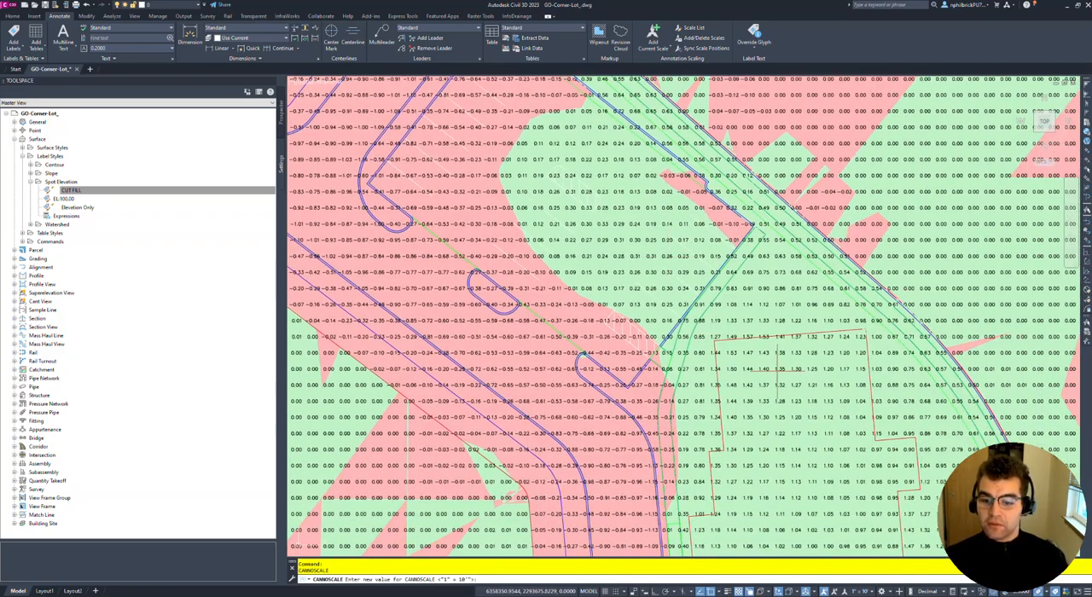
pyautogui.scroll(2, 726, 385)
pyautogui.scroll(2, 727, 385)
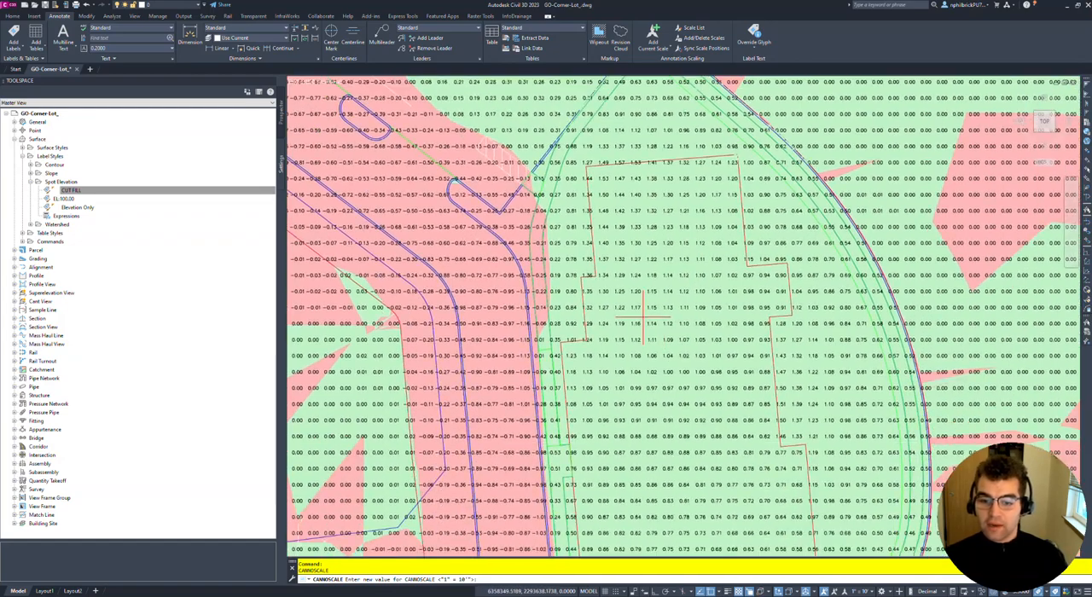
pyautogui.scroll(2, 666, 294)
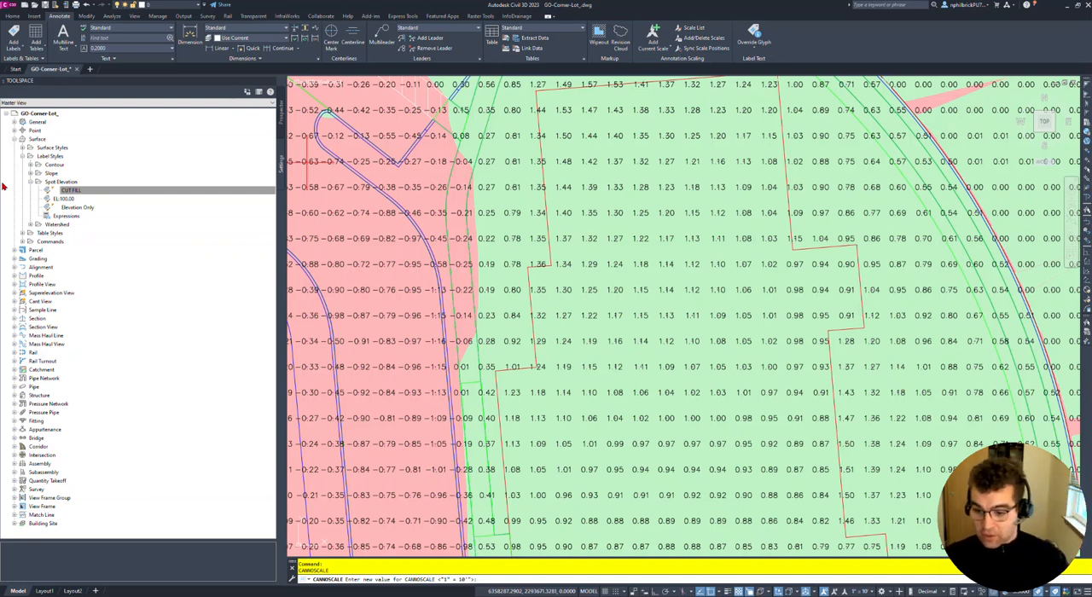
pyautogui.rightClick(70, 183)
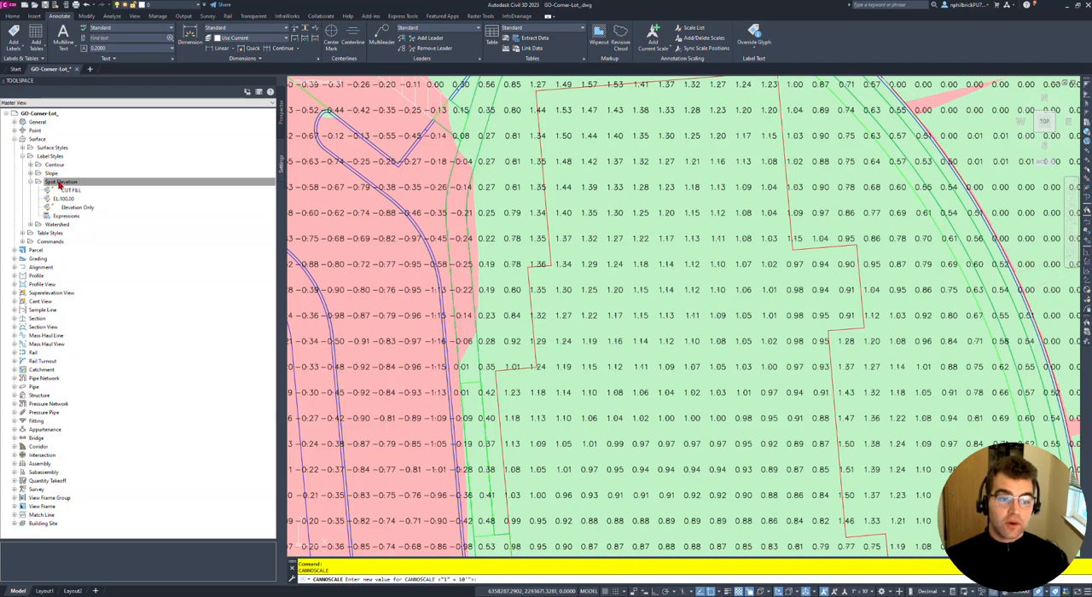
pyautogui.click(83, 186)
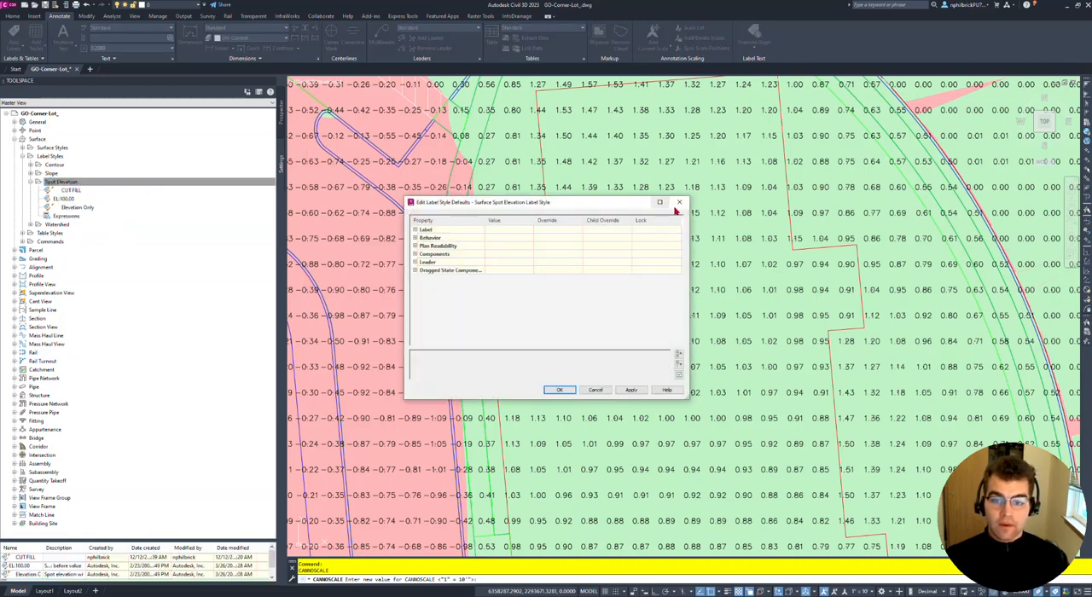
pyautogui.click(682, 202)
pyautogui.rightClick(66, 189)
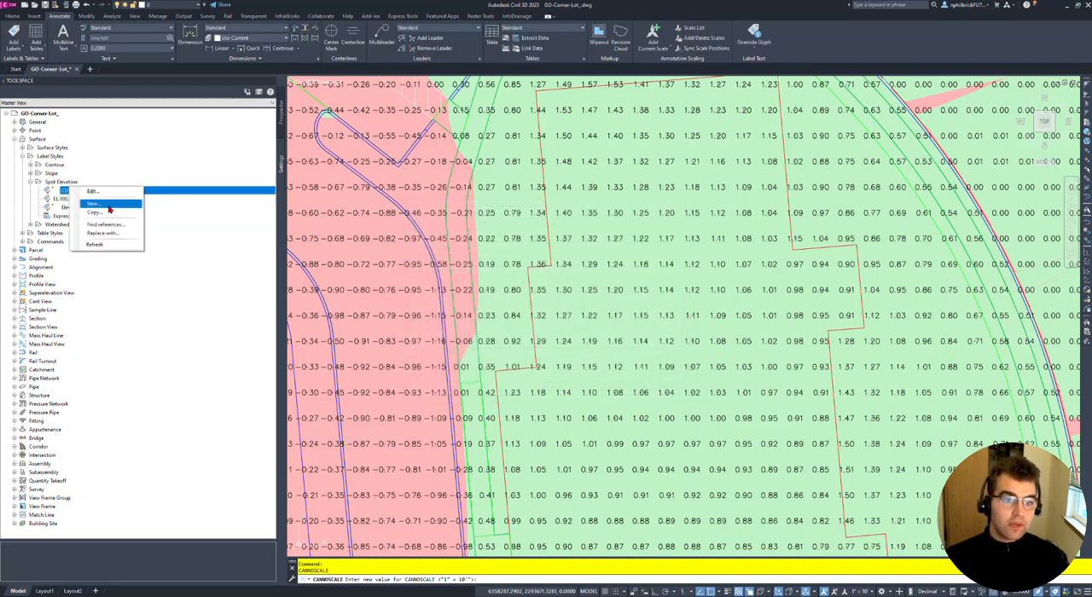
pyautogui.press('Escape')
pyautogui.press('Escape')
pyautogui.press('Escape')
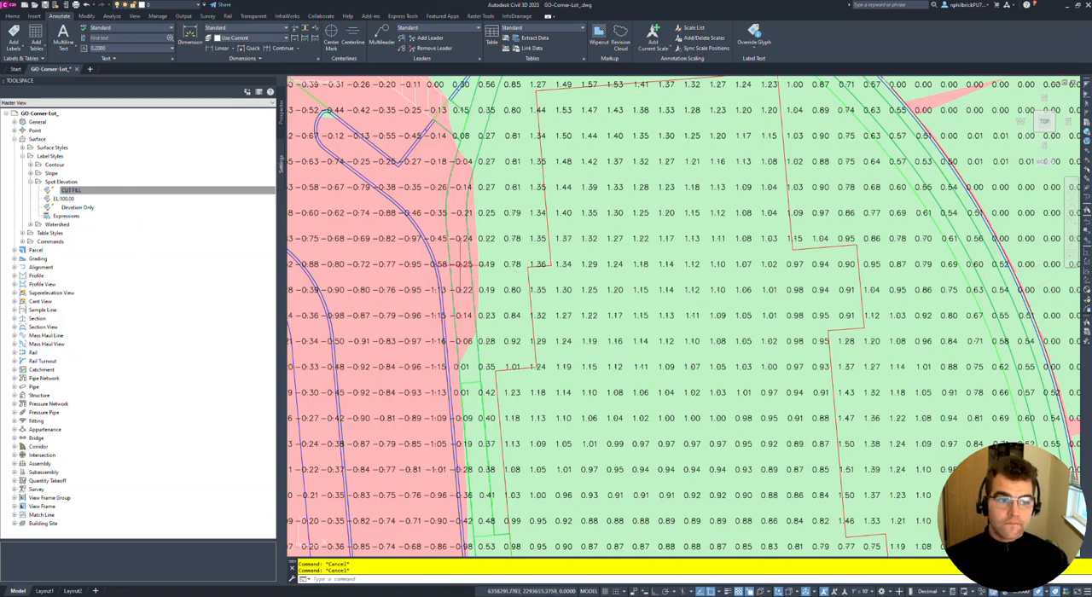
# - Create a new surface spot elevation label style named EG-FG-DIF
pyautogui.click(77, 182)
pyautogui.rightClick(76, 182)
pyautogui.click(114, 190)
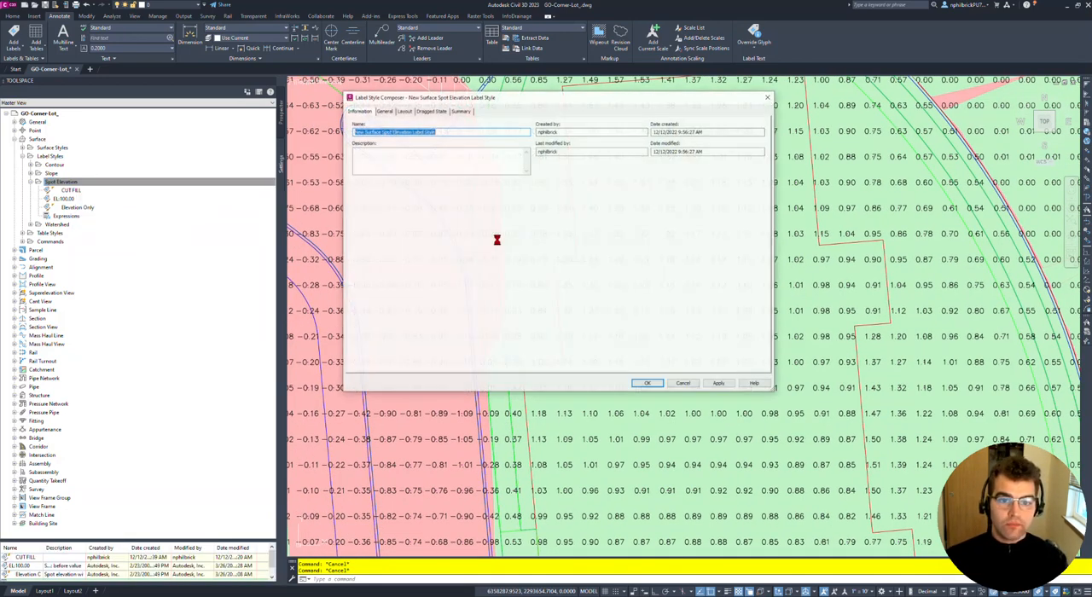
pyautogui.click(435, 130)
pyautogui.moveTo(446, 130); pyautogui.dragTo(3, 42)
pyautogui.write('e')
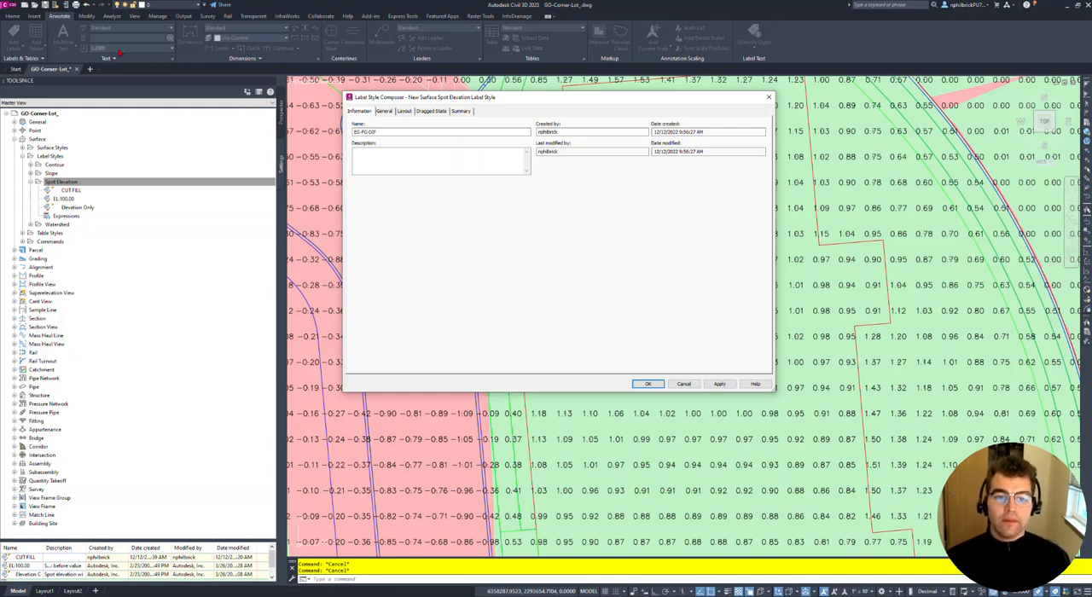
# - Delete the default Surface Elevation text component from the layout of the EG-FG-DIF label style
pyautogui.click(411, 112)
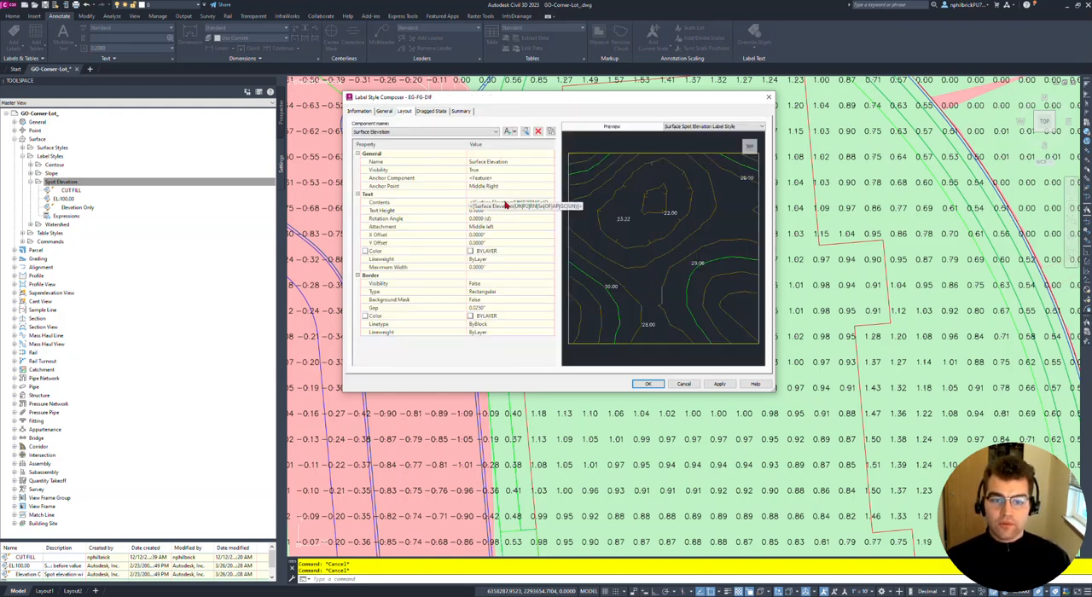
pyautogui.click(514, 132)
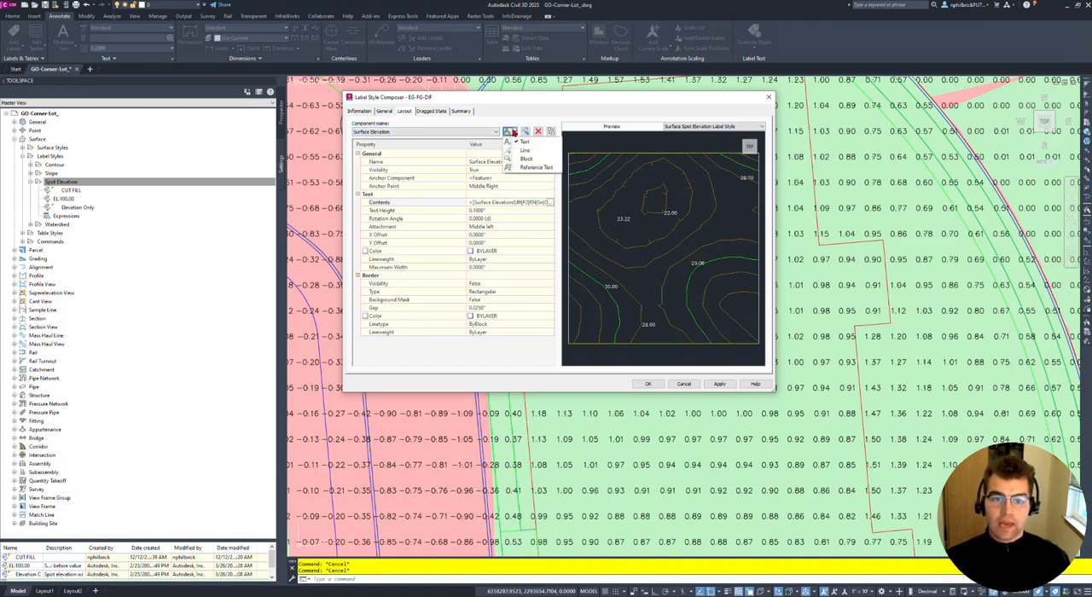
pyautogui.click(532, 124)
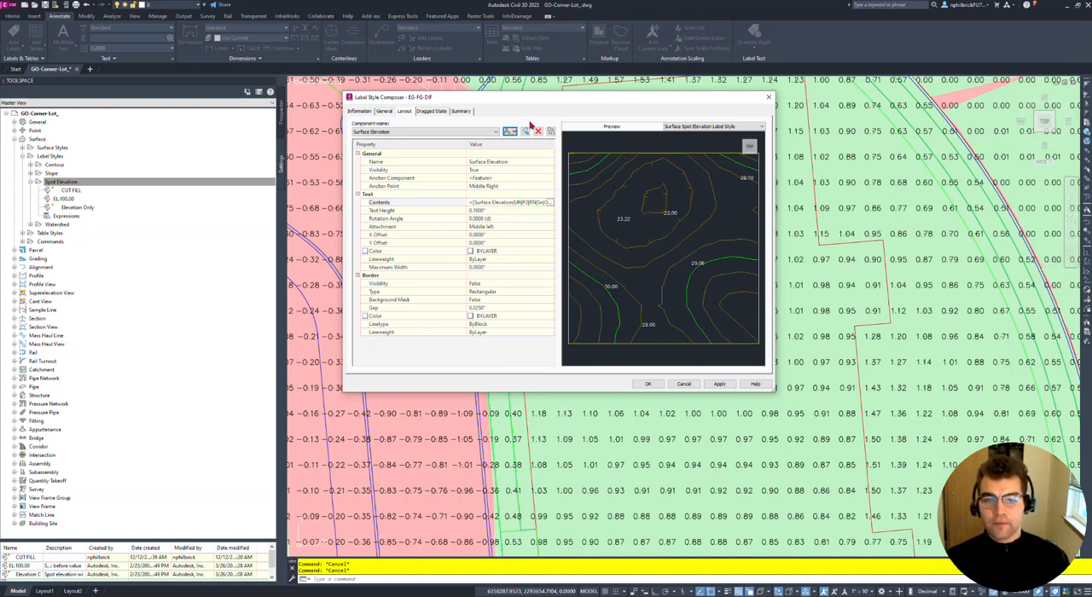
pyautogui.click(516, 132)
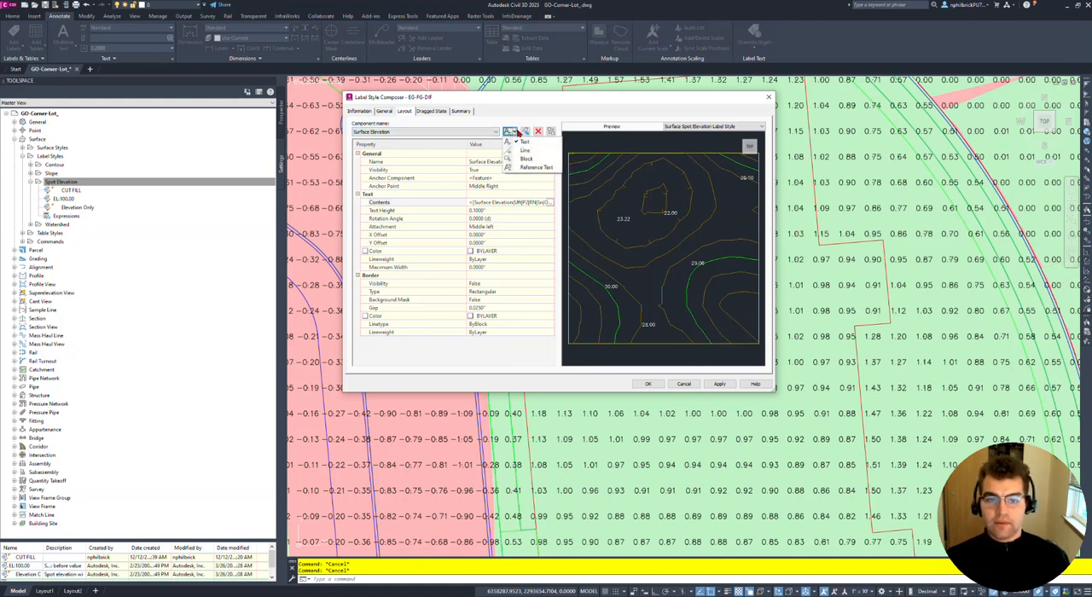
pyautogui.click(516, 125)
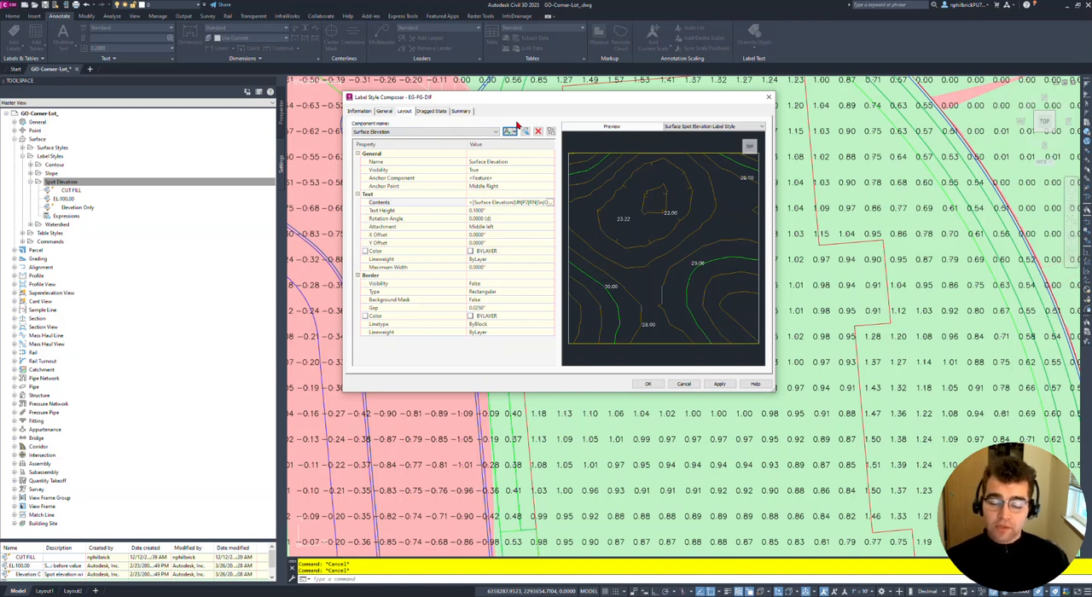
pyautogui.click(538, 133)
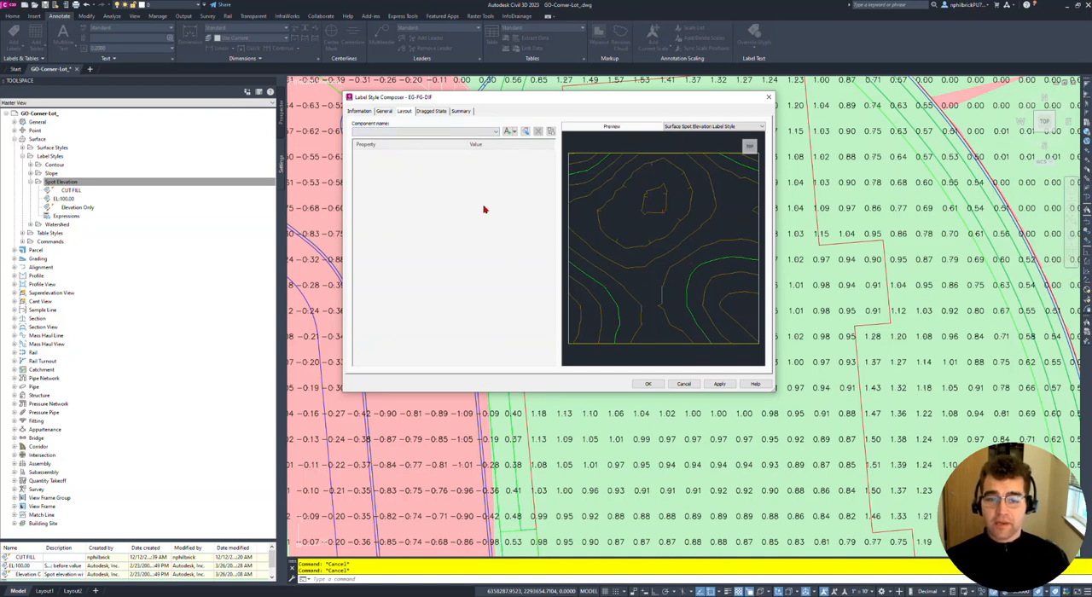
# - Add a reference text component of type Surface to the EG-FG-DIF label style
pyautogui.click(509, 132)
pyautogui.click(532, 168)
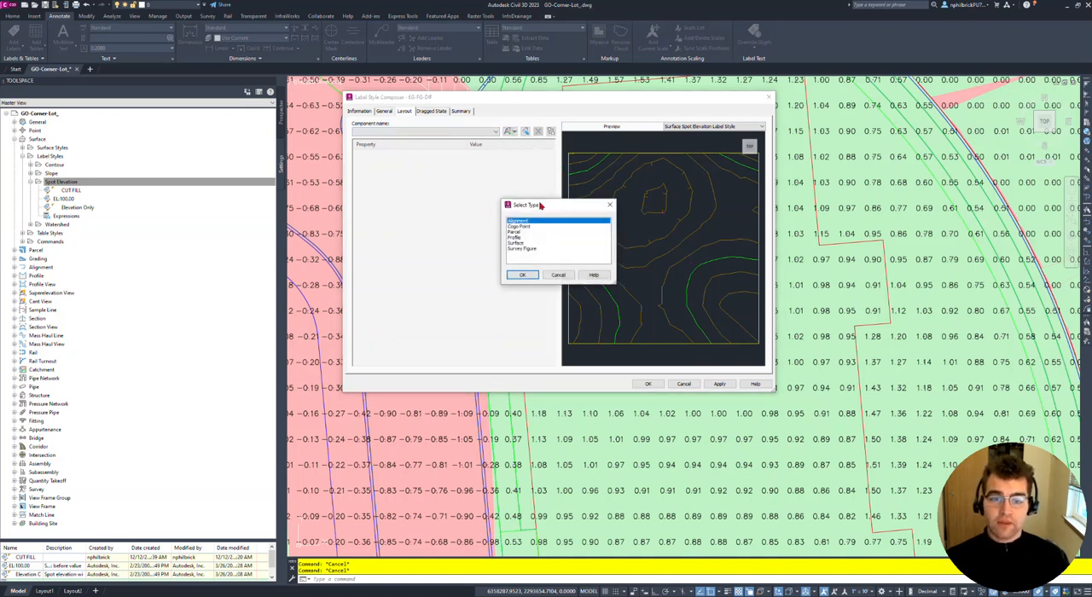
pyautogui.click(521, 244)
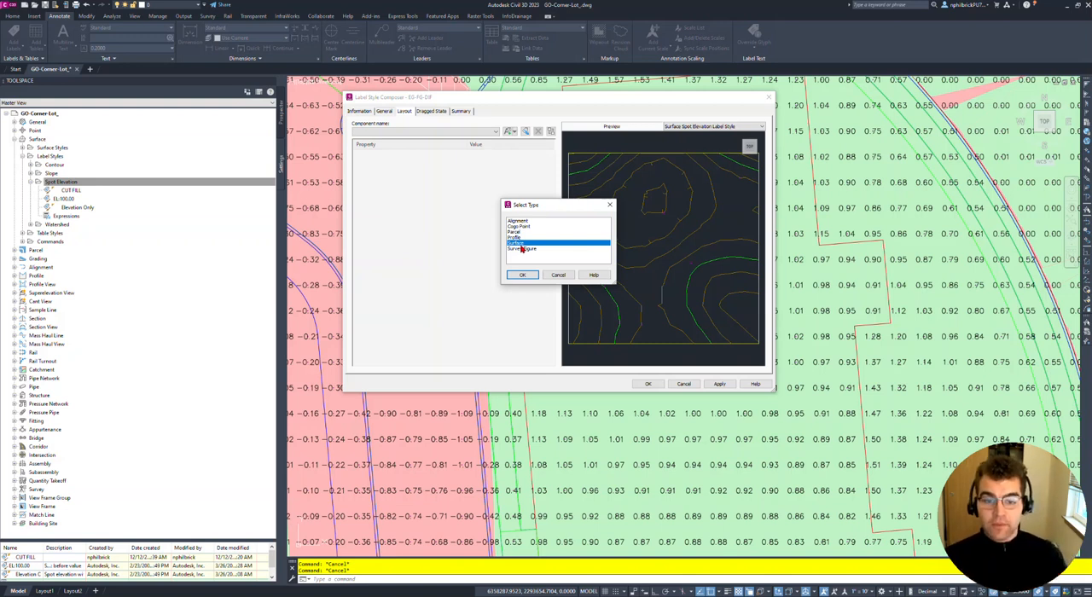
pyautogui.click(522, 274)
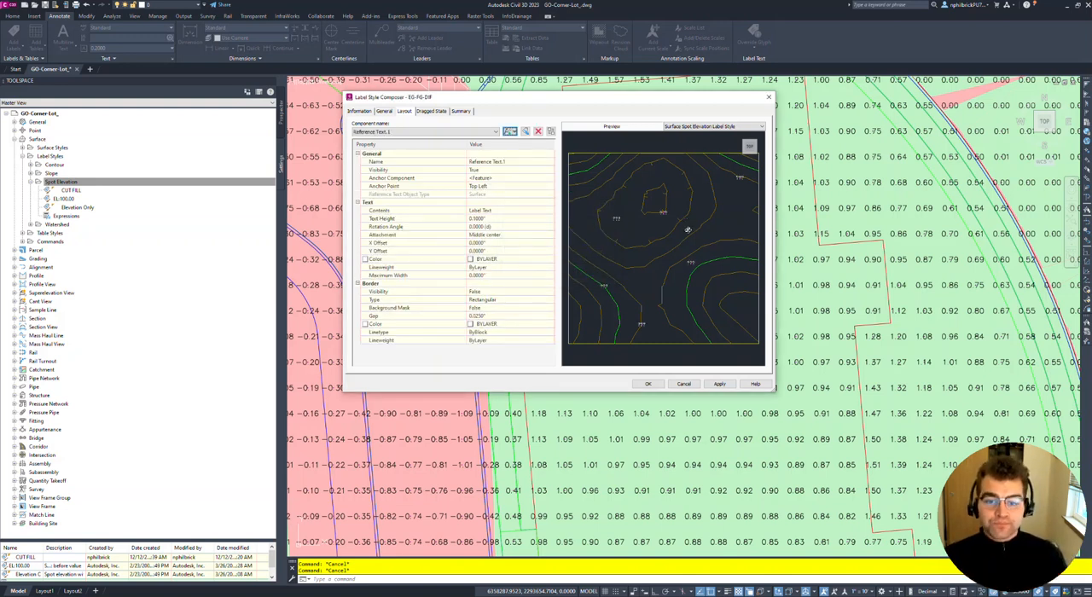
# - Set the anchor point of the surface reference text component to Bottom Left
pyautogui.click(492, 178)
pyautogui.click(494, 186)
pyautogui.click(494, 186)
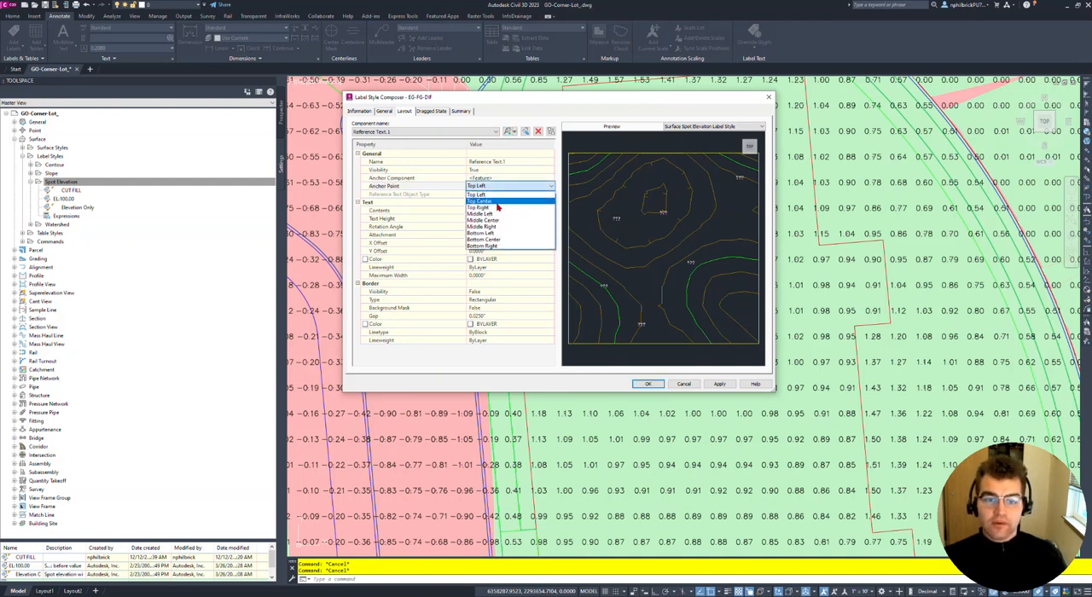
pyautogui.click(506, 145)
pyautogui.scroll(4, 645, 201)
pyautogui.scroll(3, 646, 201)
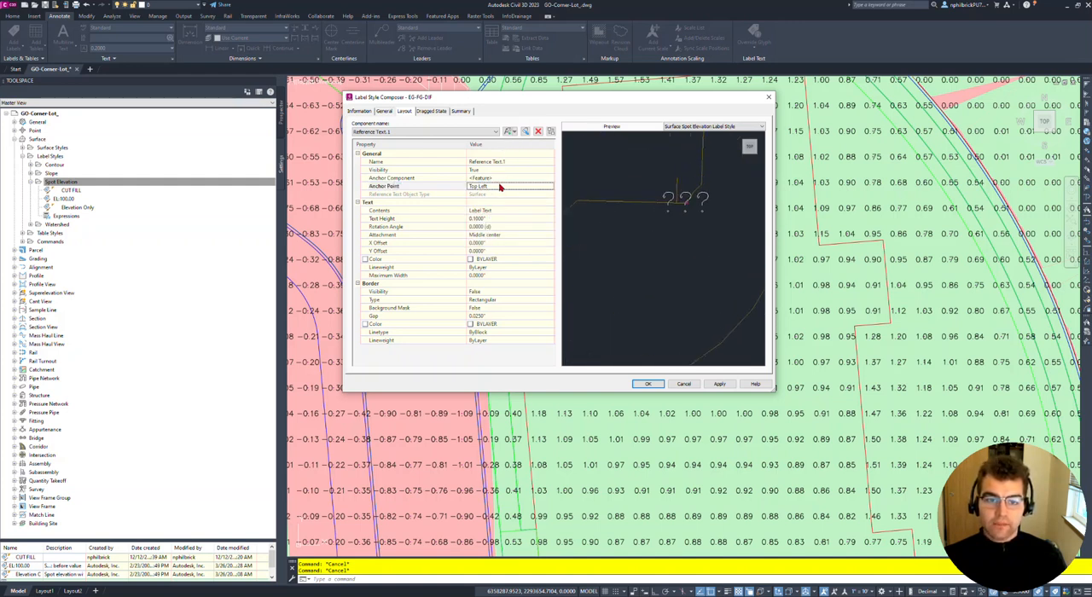
pyautogui.click(495, 188)
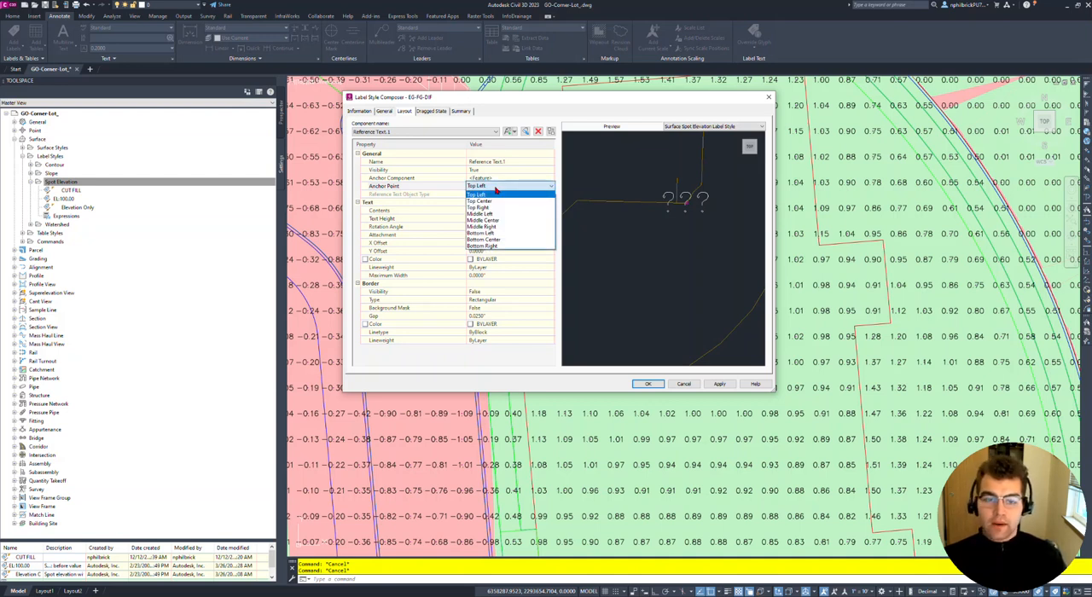
pyautogui.click(499, 234)
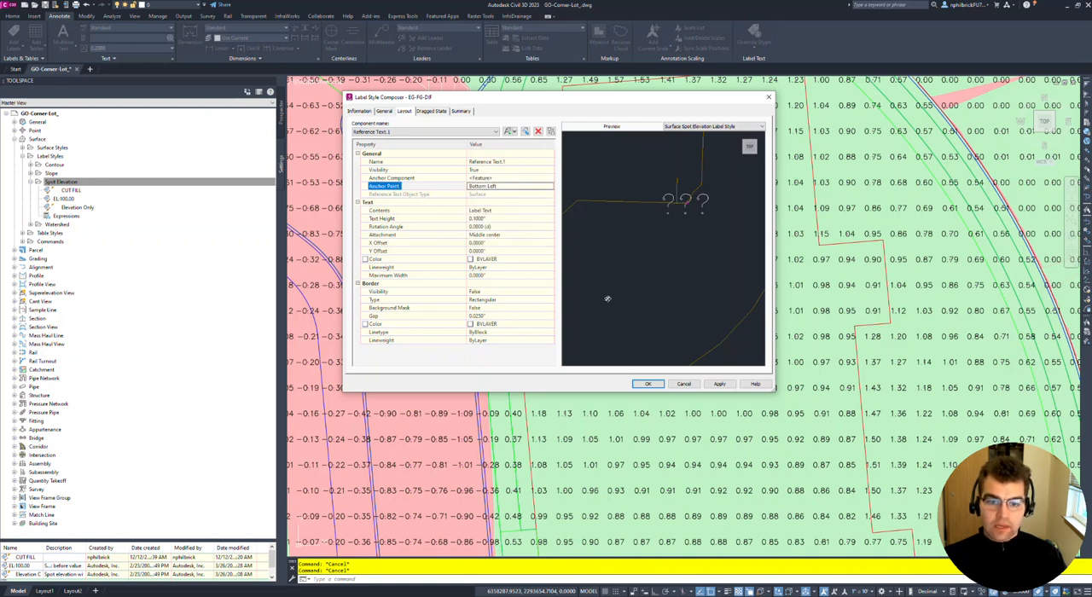
# - Set the reference text component's attachment to Bottom left and its anchor point to Top Left
pyautogui.click(503, 236)
pyautogui.click(503, 236)
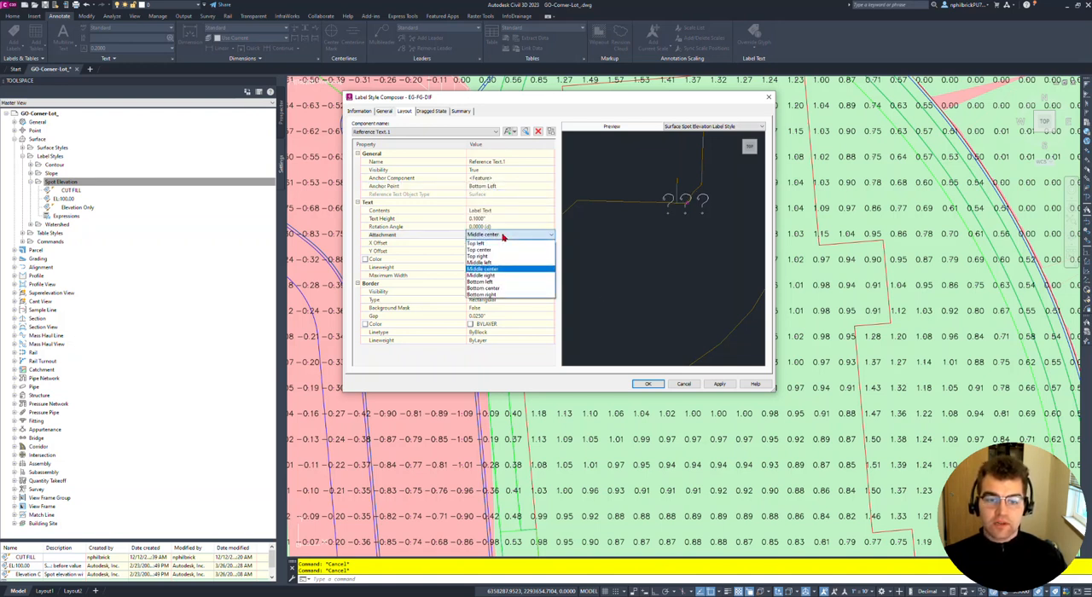
pyautogui.click(498, 282)
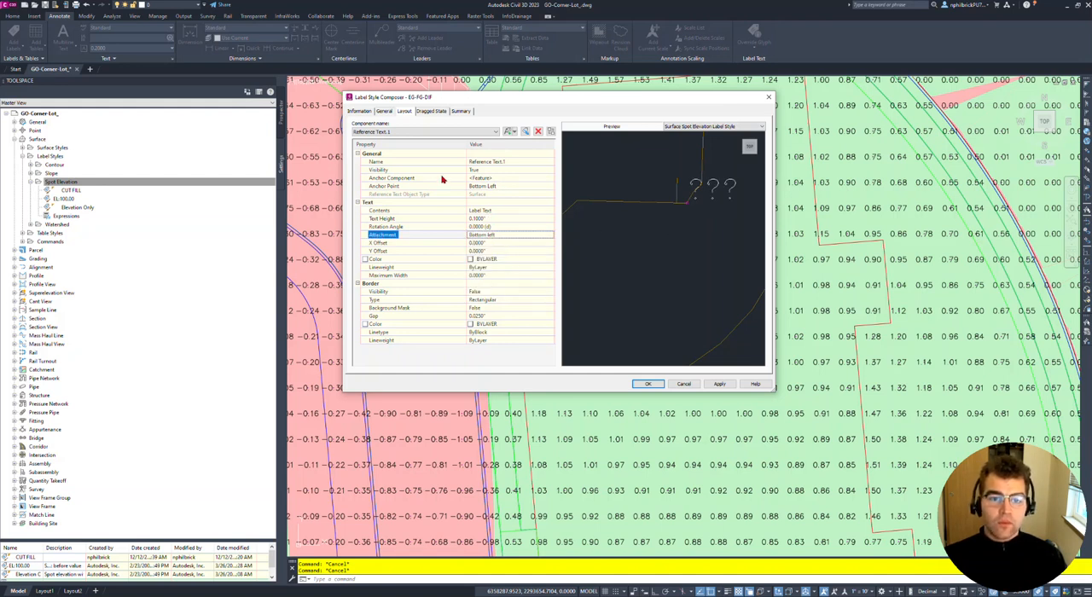
pyautogui.click(493, 188)
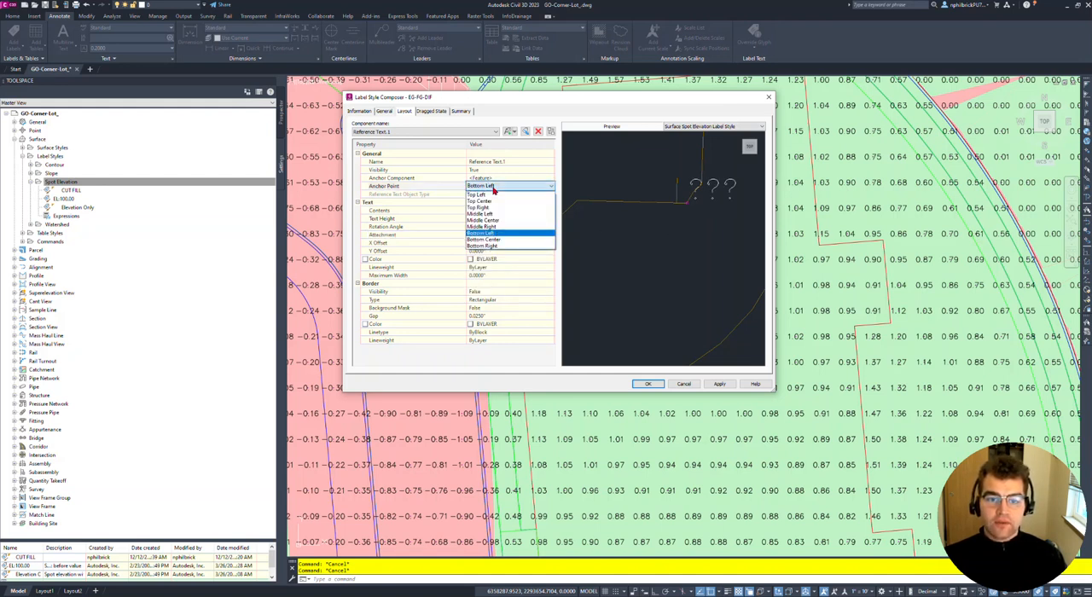
pyautogui.click(493, 194)
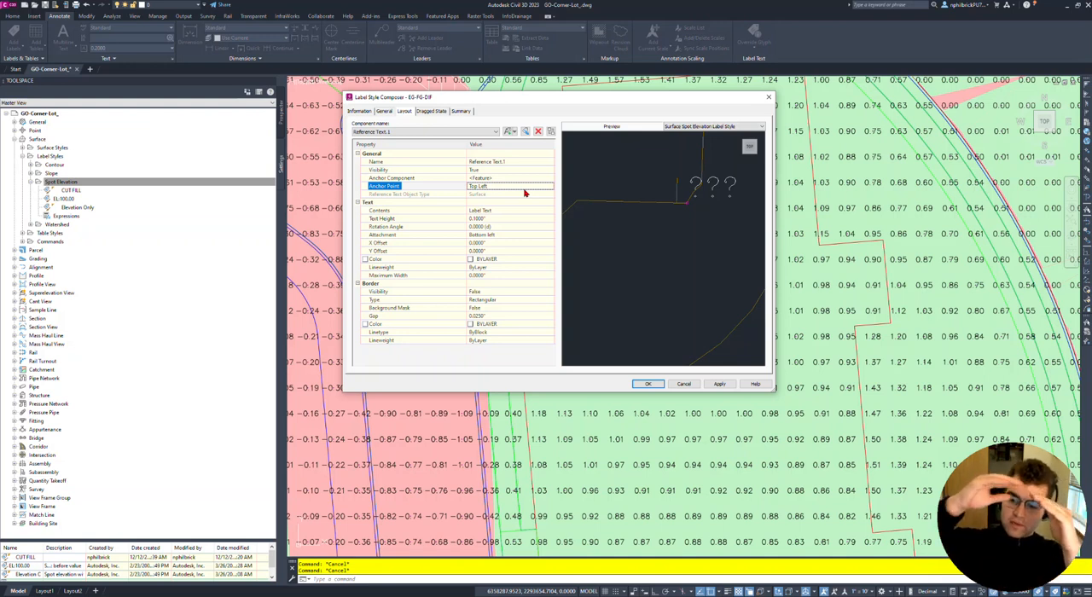
# - Open the reference text component's contents for editing and clear the default label text
pyautogui.click(503, 213)
pyautogui.click(549, 212)
pyautogui.moveTo(315, 78); pyautogui.dragTo(372, 88)
pyautogui.click(525, 106)
pyautogui.tripleClick(538, 107)
pyautogui.press('Delete')
# - Compose the contents as "EG = " followed by the Surface Elevation property at 0.01 precision, and name the component EG
pyautogui.click(371, 124)
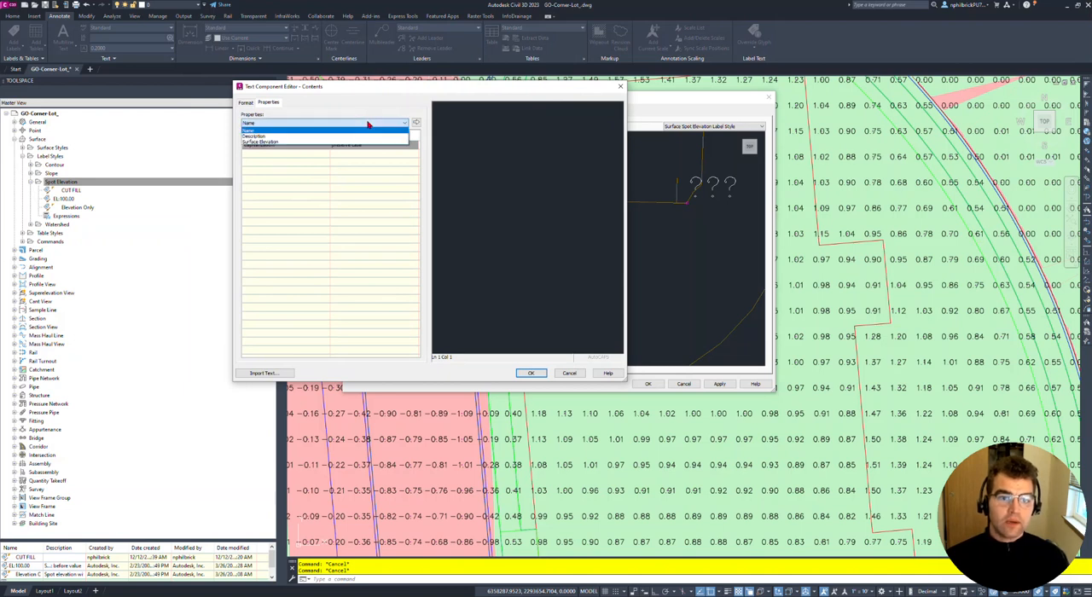
pyautogui.click(329, 142)
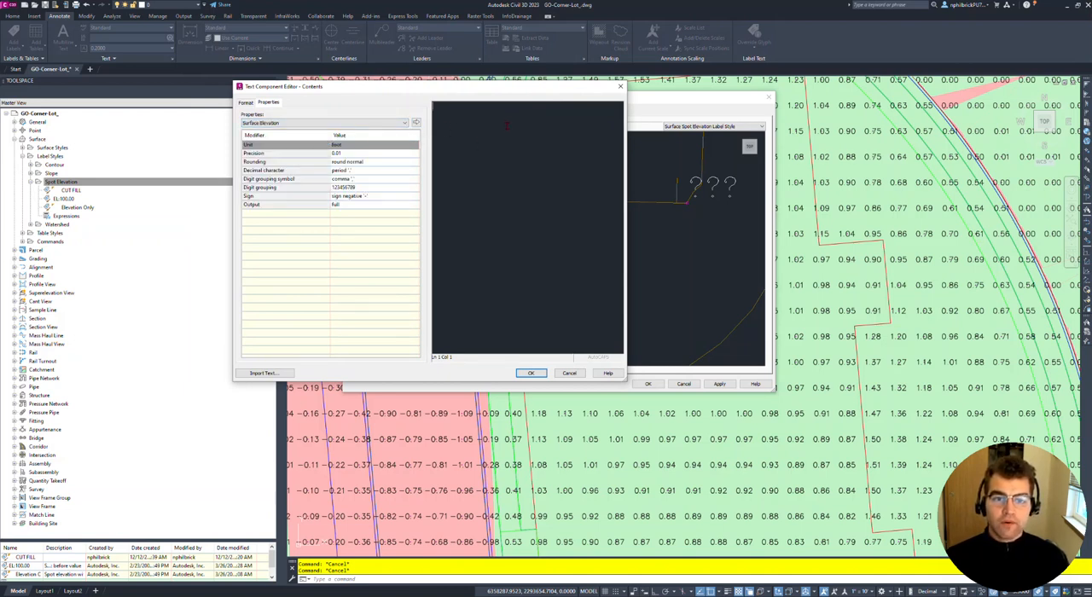
pyautogui.moveTo(508, 89); pyautogui.dragTo(418, 101)
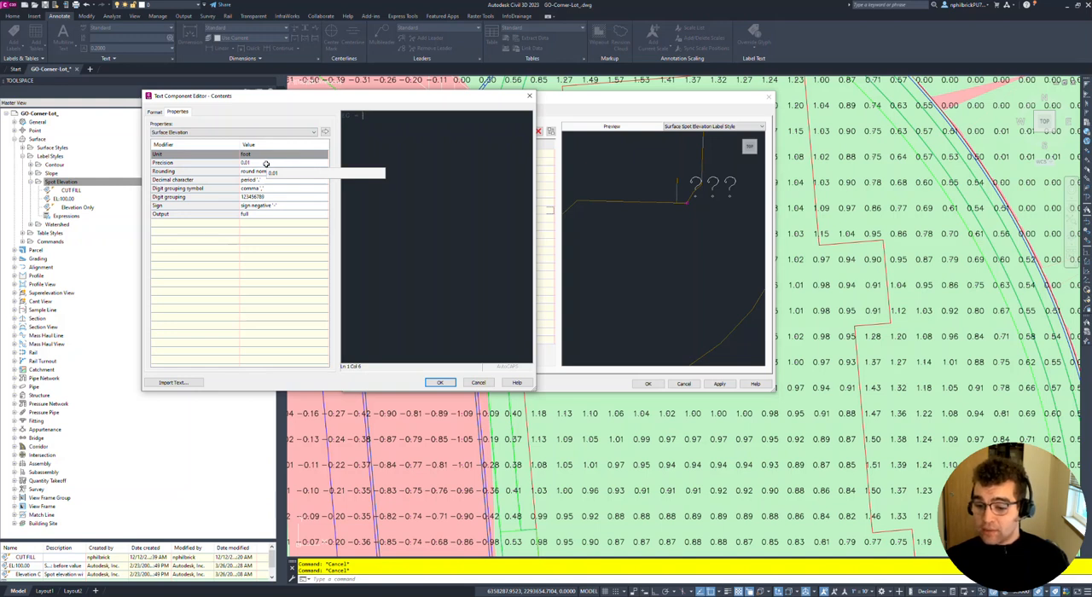
pyautogui.click(325, 133)
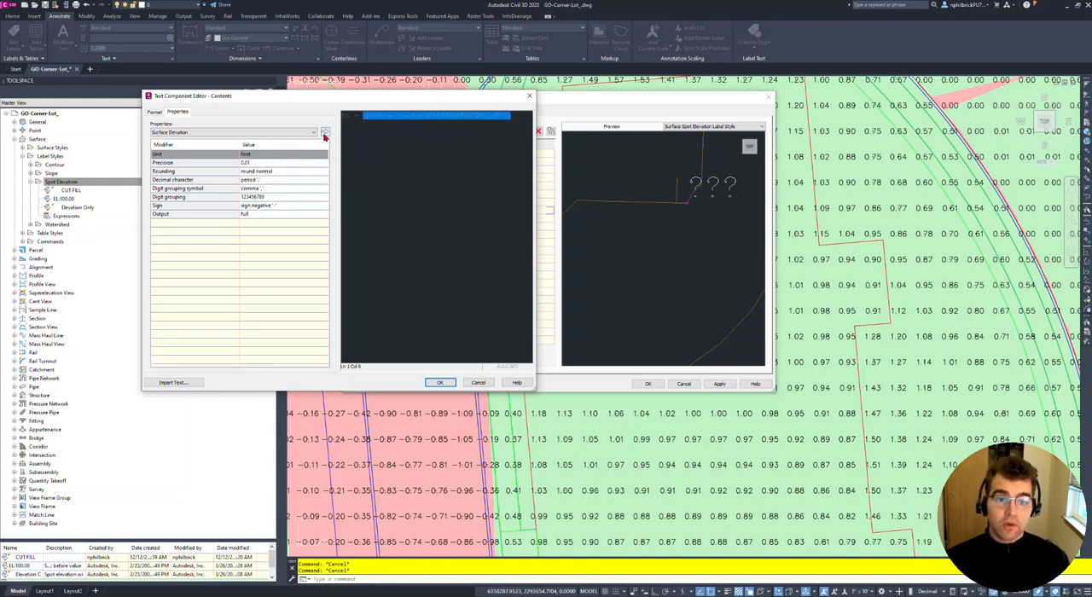
pyautogui.click(522, 115)
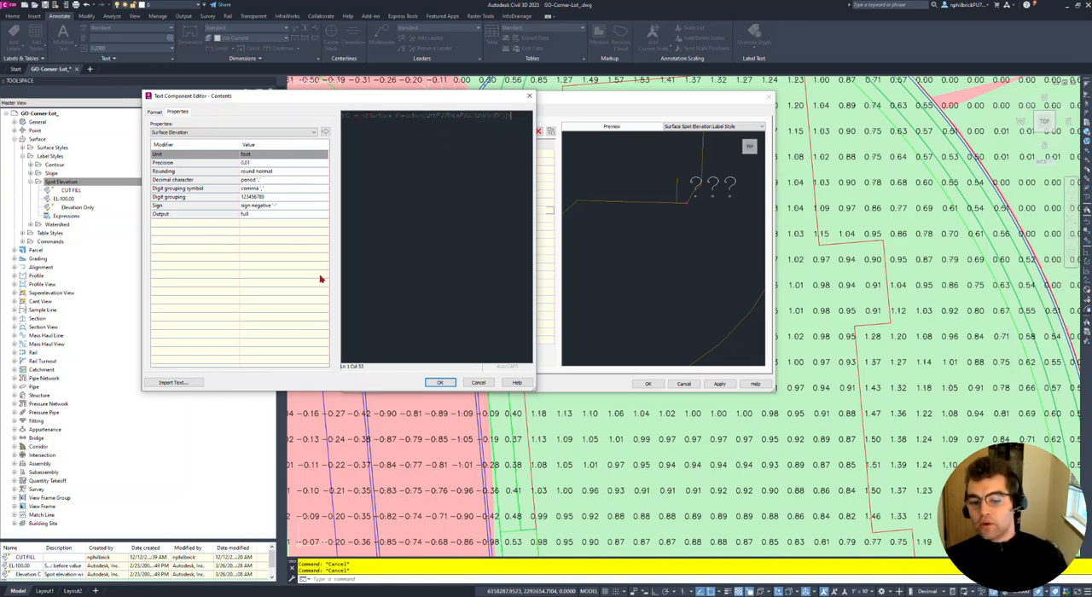
pyautogui.click(439, 383)
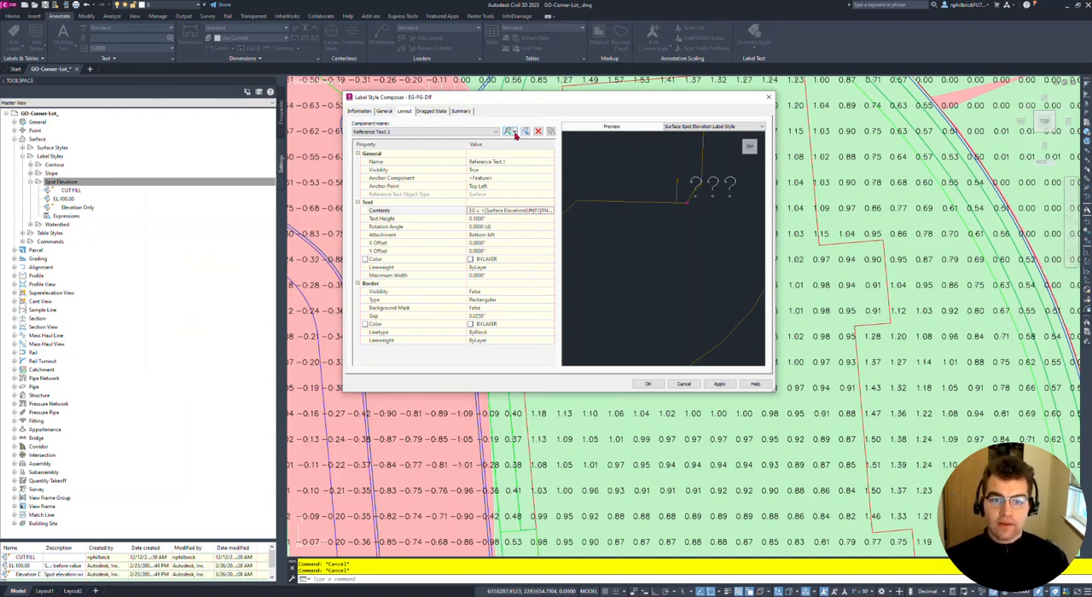
pyautogui.click(522, 162)
pyautogui.write('EG')
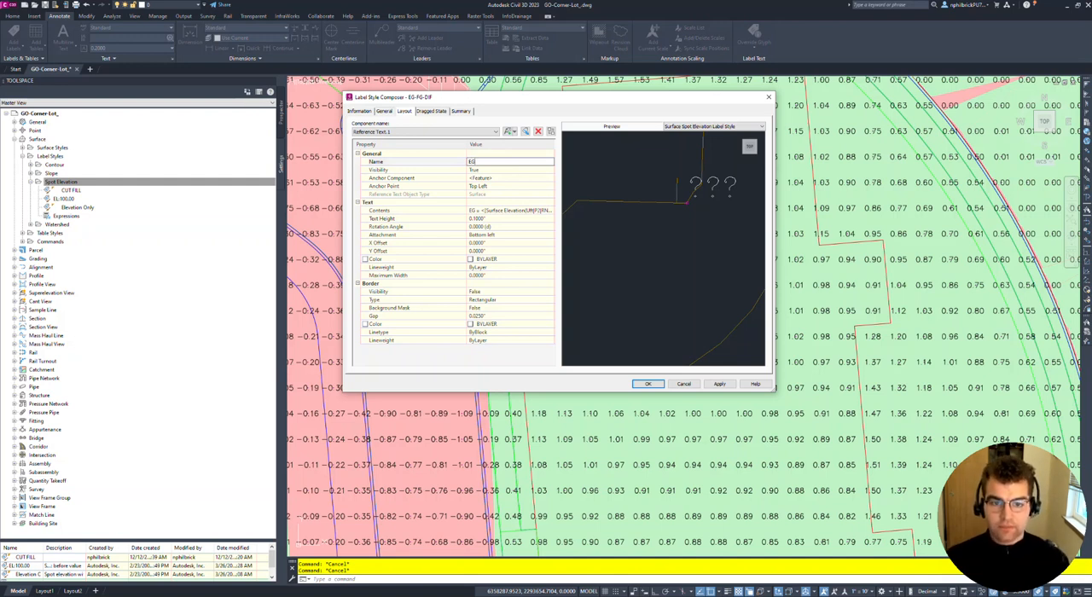
# - Add a second reference text component of type Survey Figure and name it FG
pyautogui.click(515, 133)
pyautogui.click(528, 167)
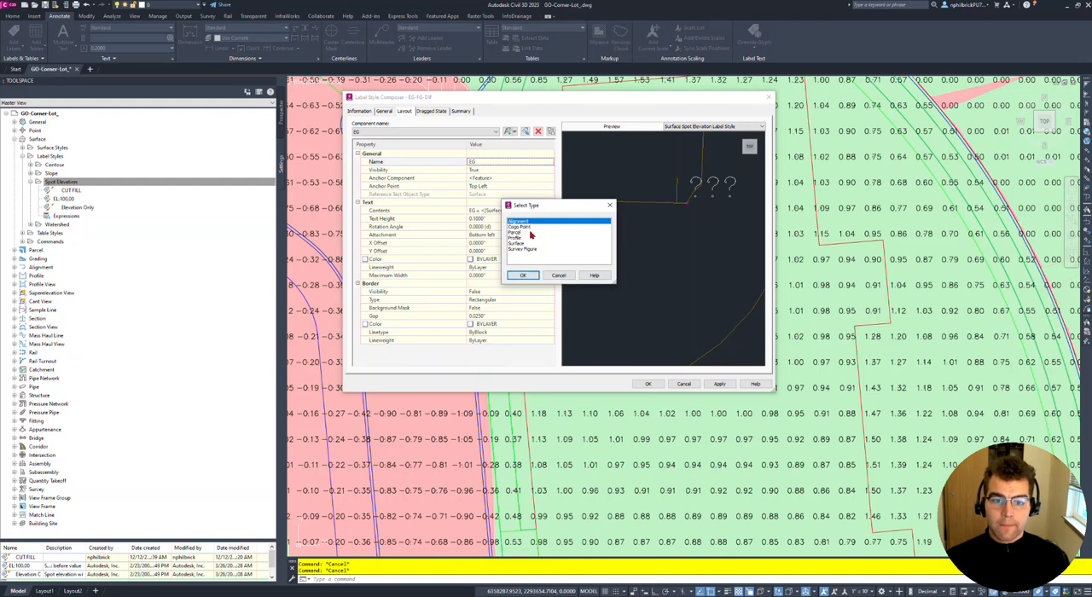
pyautogui.click(530, 249)
pyautogui.click(523, 276)
pyautogui.click(496, 162)
pyautogui.write('FG')
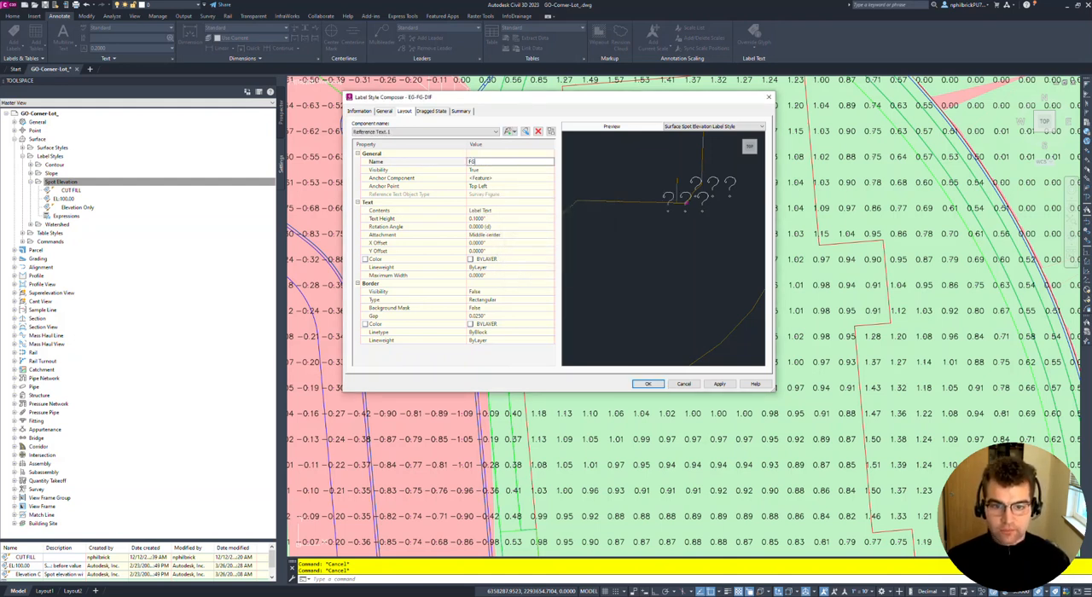
# - Anchor the FG component to the EG component at Bottom Left and set its attachment to Top left
pyautogui.click(498, 180)
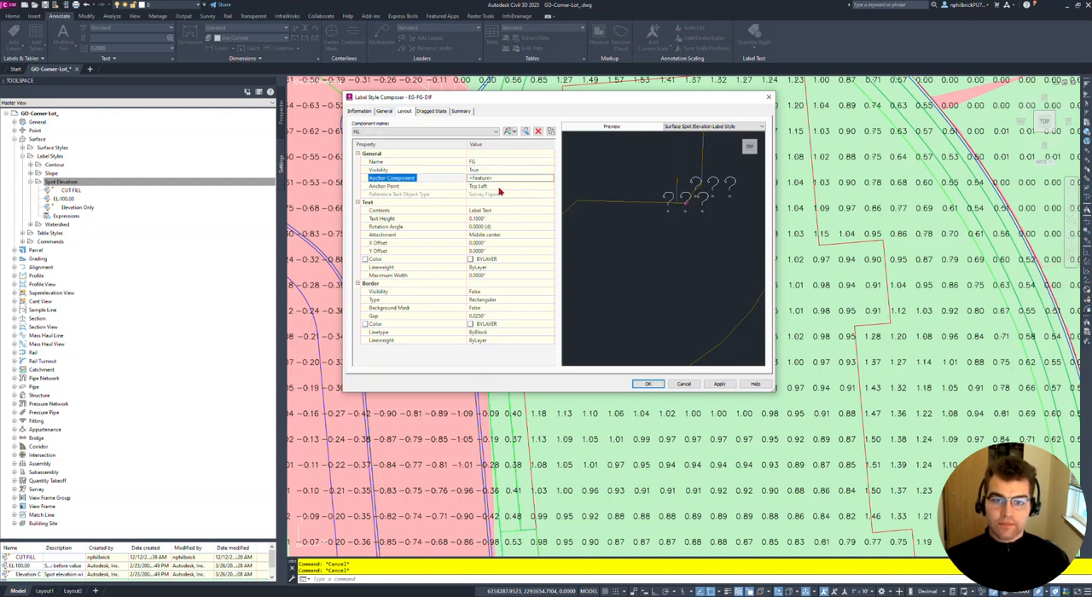
pyautogui.click(499, 178)
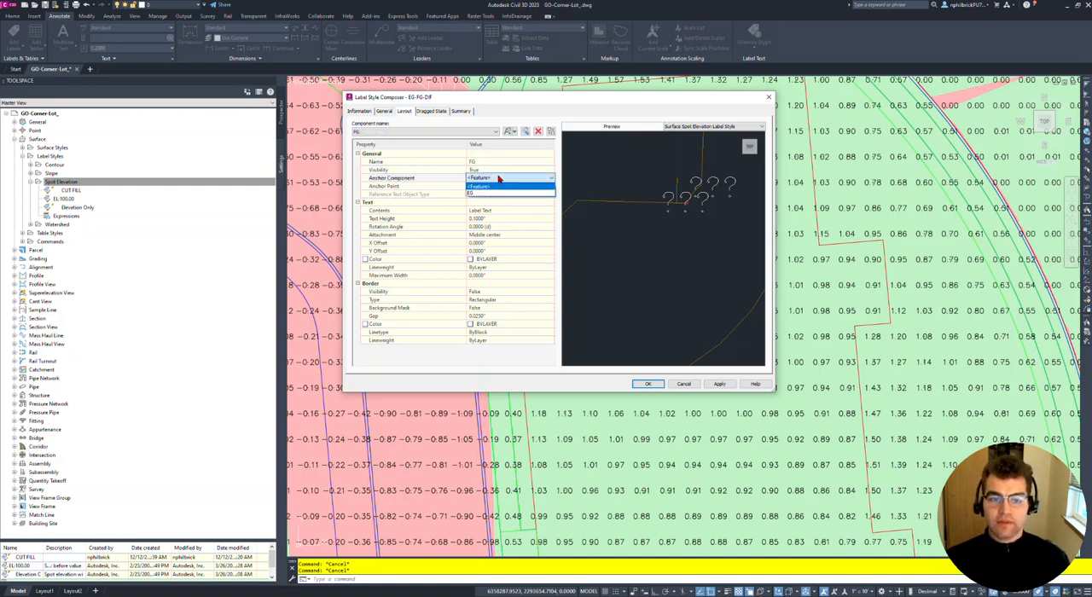
pyautogui.click(503, 194)
pyautogui.click(497, 187)
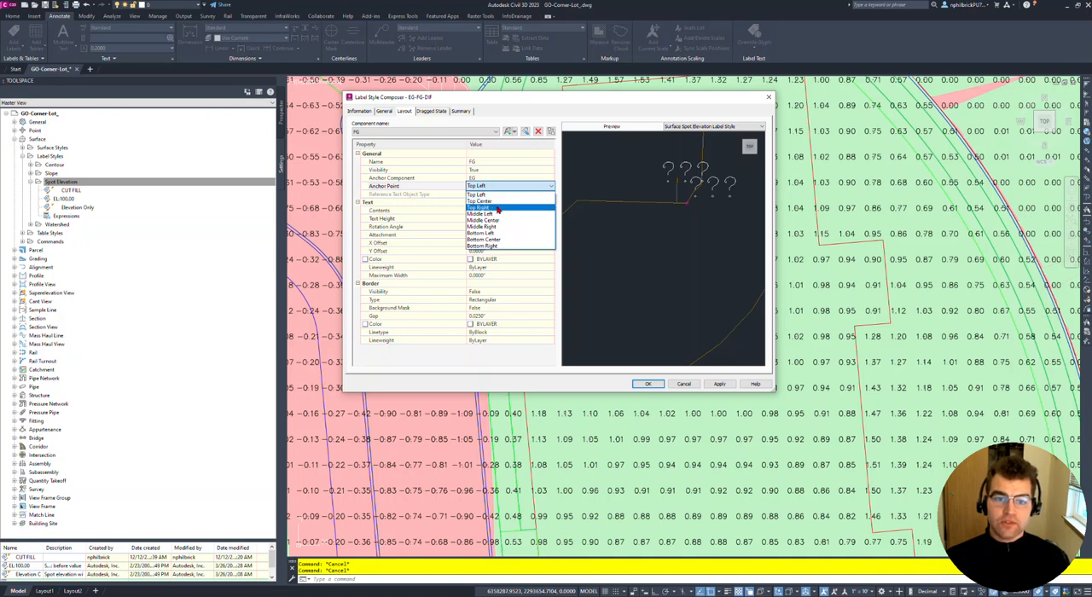
pyautogui.click(496, 234)
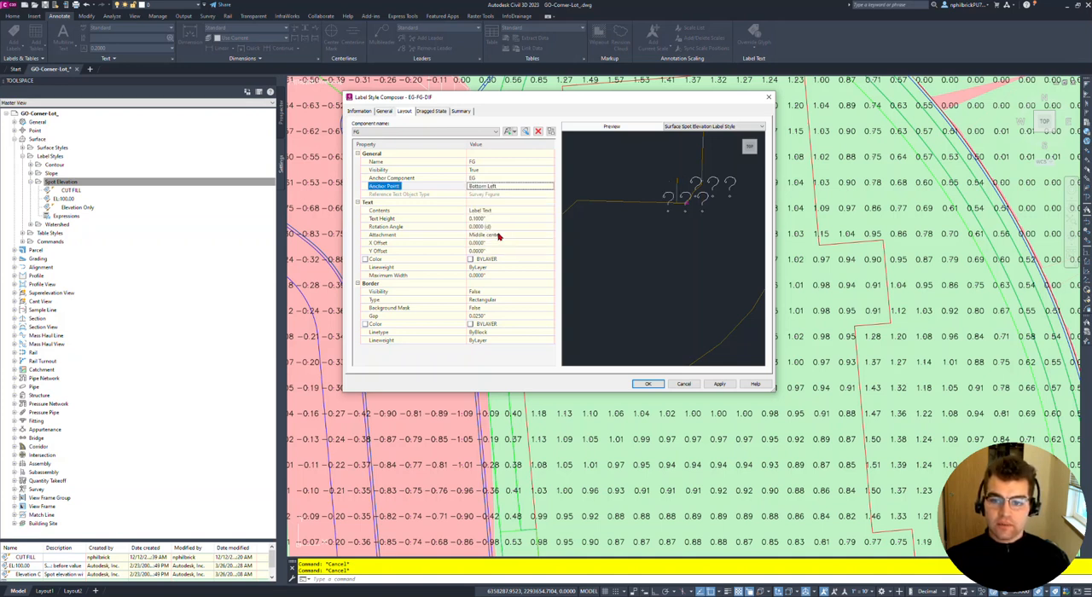
pyautogui.click(494, 236)
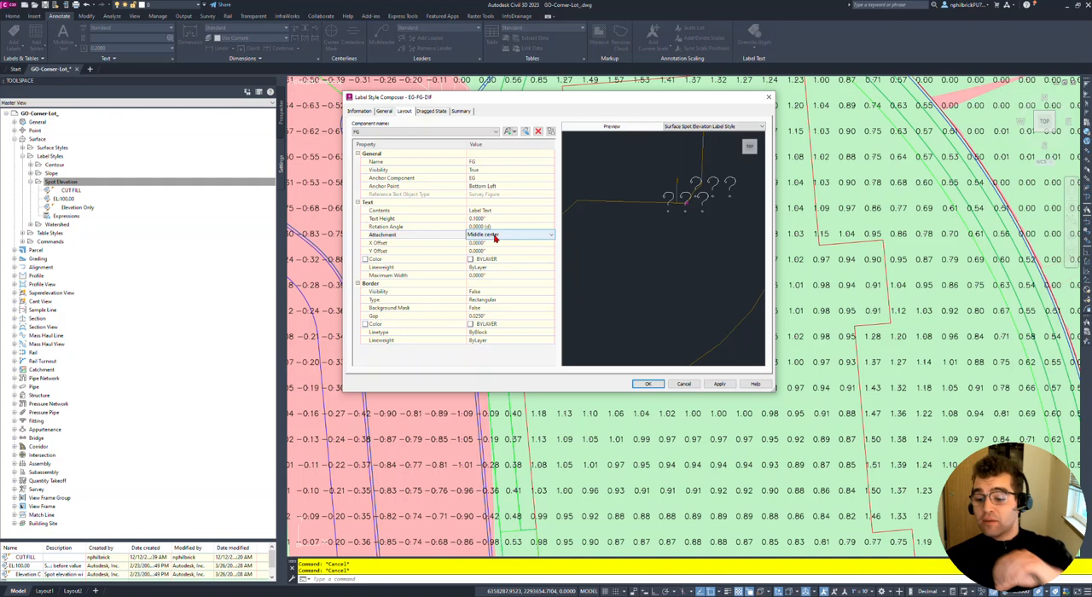
pyautogui.click(494, 238)
pyautogui.click(493, 243)
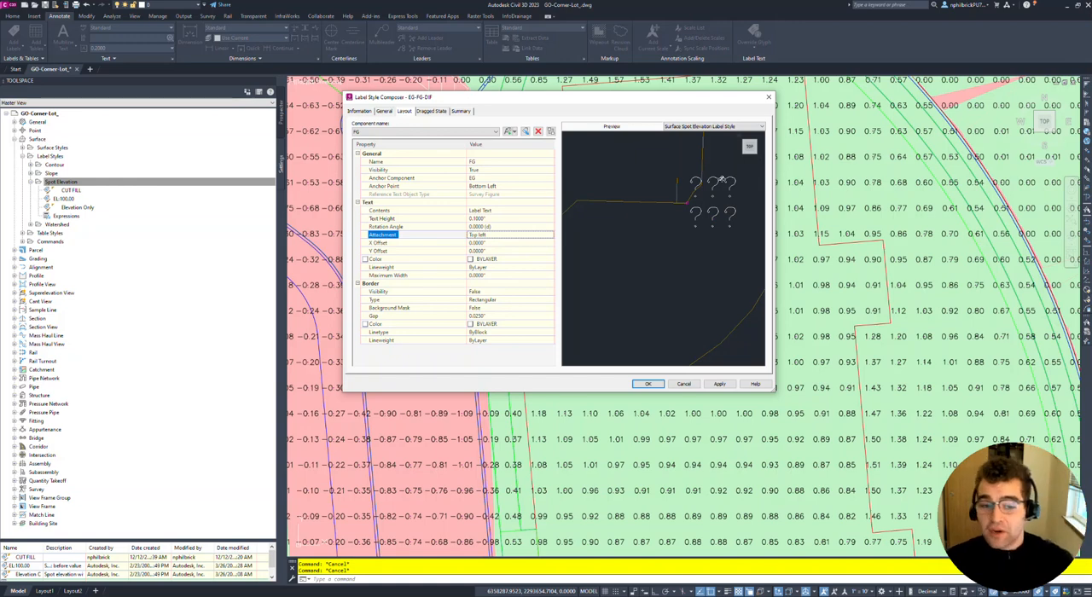
pyautogui.click(493, 213)
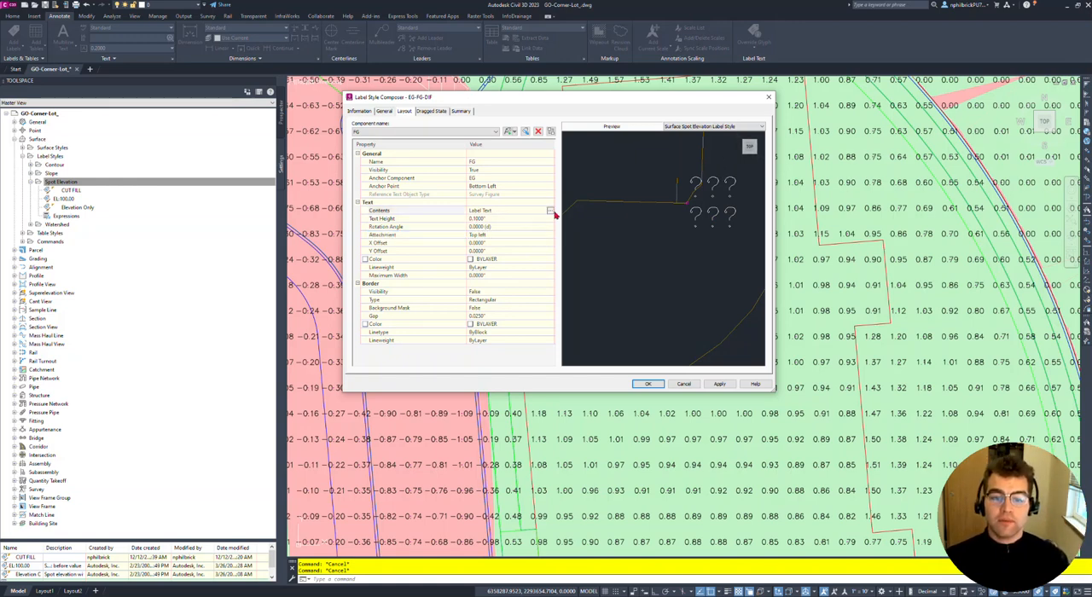
pyautogui.click(550, 211)
pyautogui.moveTo(454, 117); pyautogui.dragTo(421, 116)
pyautogui.press('Delete')
pyautogui.click(194, 133)
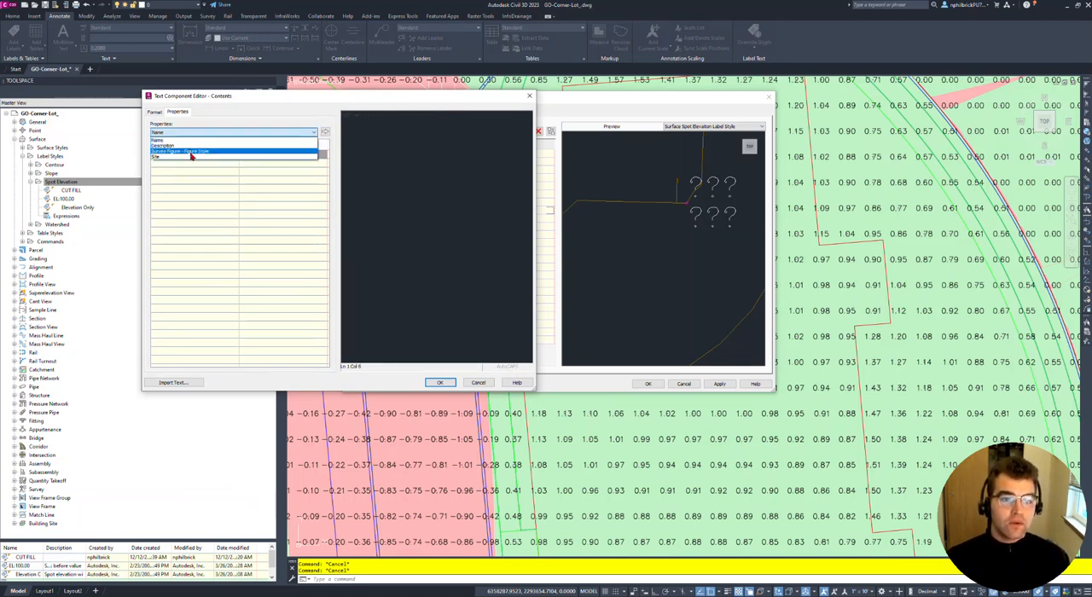
pyautogui.click(324, 109)
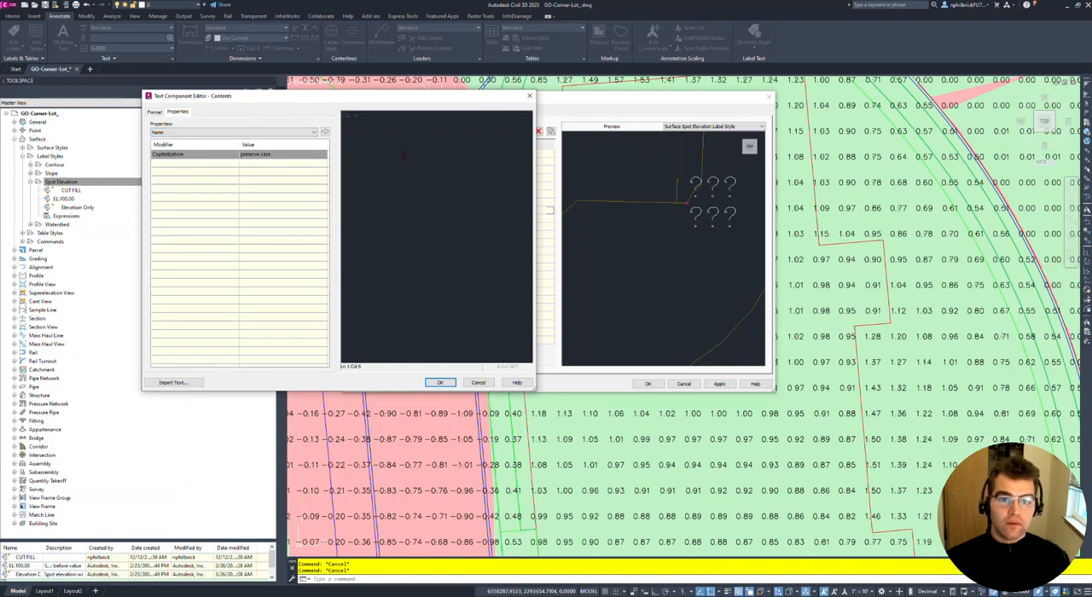
pyautogui.click(529, 95)
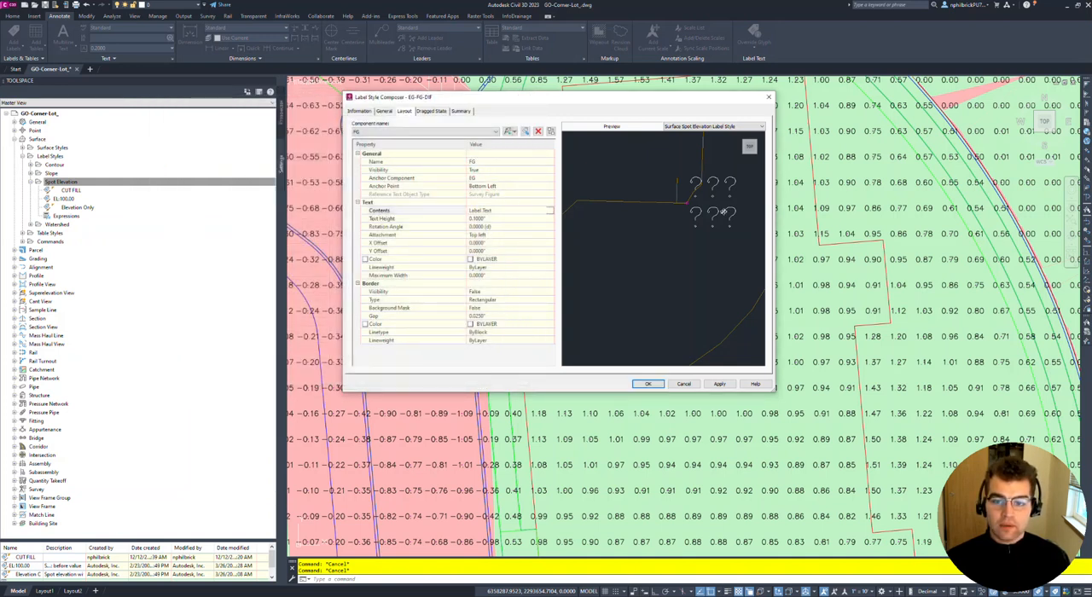
# - Delete the FG component of type Survey Figure from the label style layout
pyautogui.click(480, 187)
pyautogui.click(482, 194)
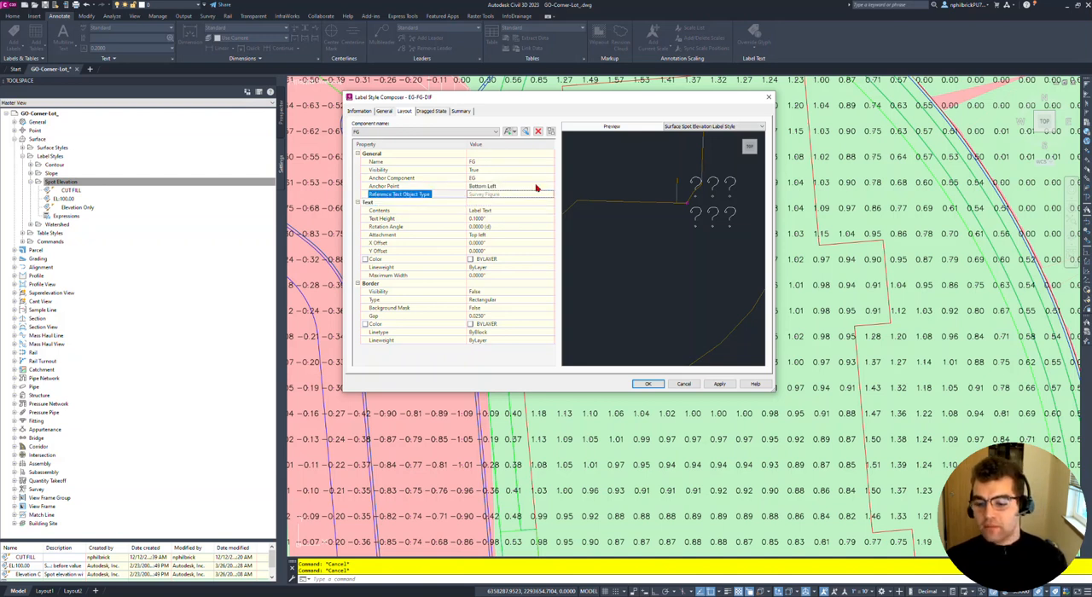
pyautogui.click(539, 132)
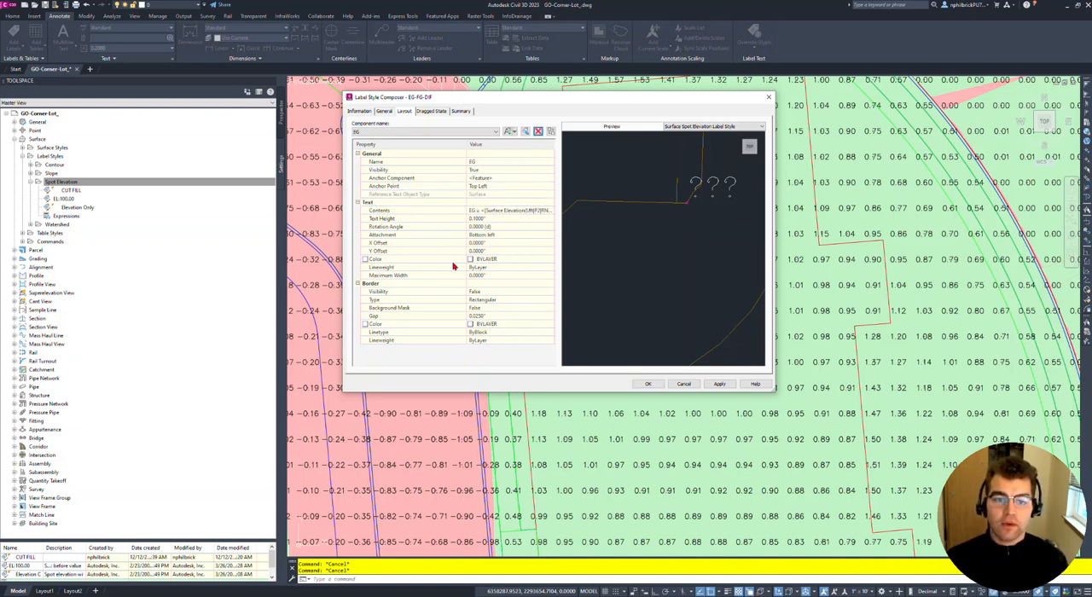
# - Add a second reference text component of type Surface to the EG-FG-DIF label style
pyautogui.click(513, 132)
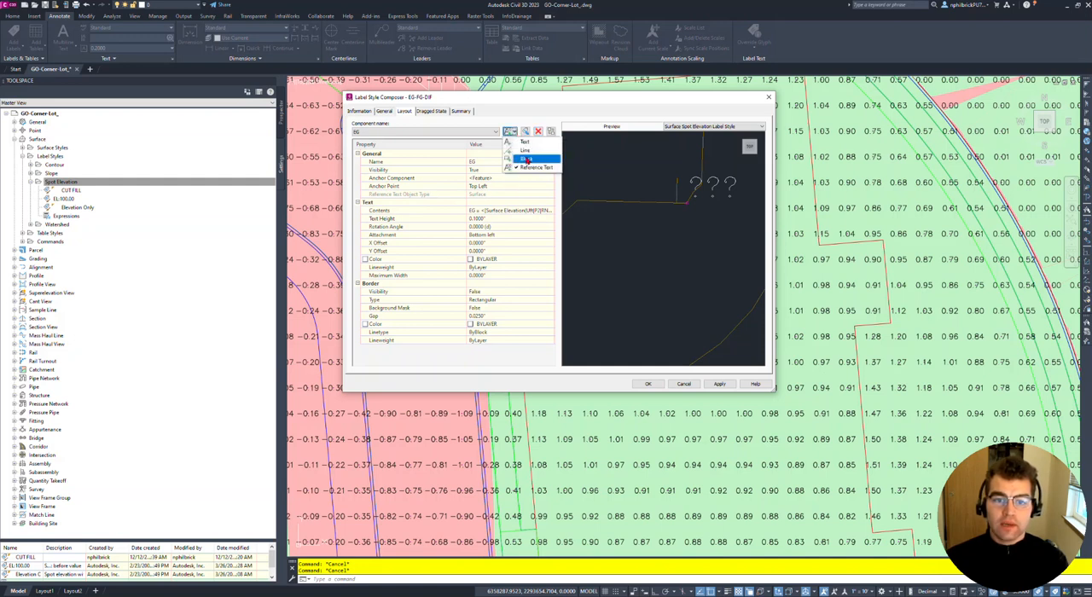
pyautogui.click(529, 168)
pyautogui.click(520, 243)
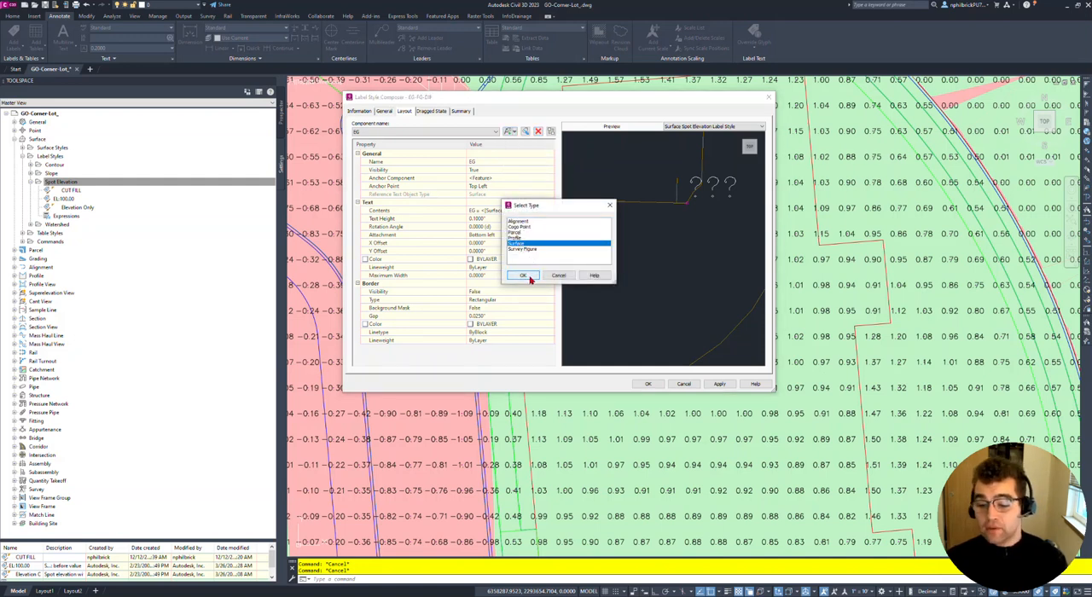
pyautogui.click(523, 276)
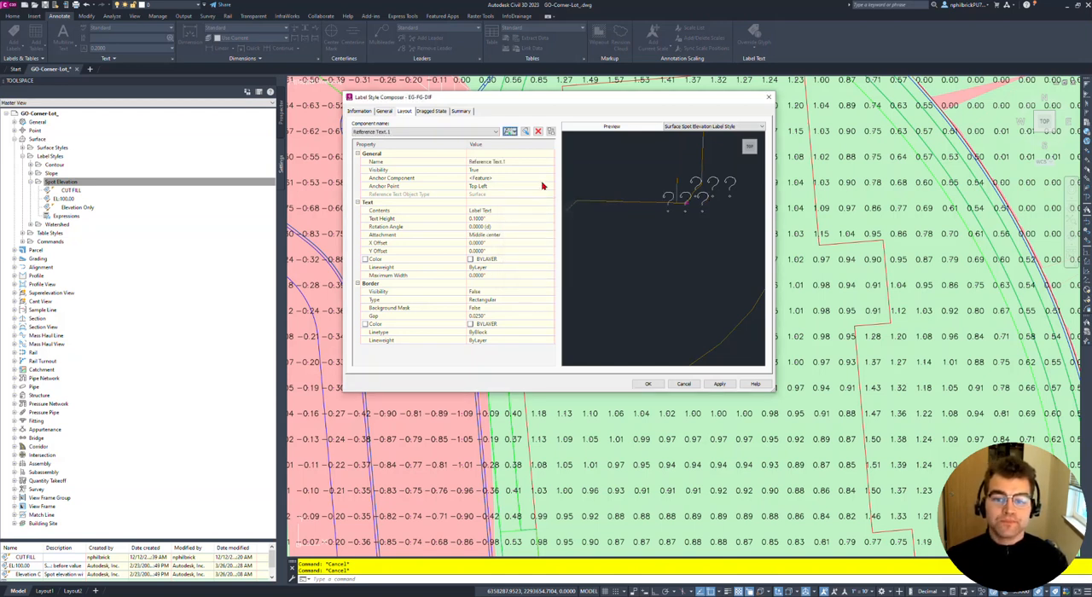
# - Anchor the Reference Text.1 component to the EG component at Bottom Left and set its attachment to Top left
pyautogui.click(501, 185)
pyautogui.click(501, 179)
pyautogui.click(501, 179)
pyautogui.click(482, 194)
pyautogui.click(503, 186)
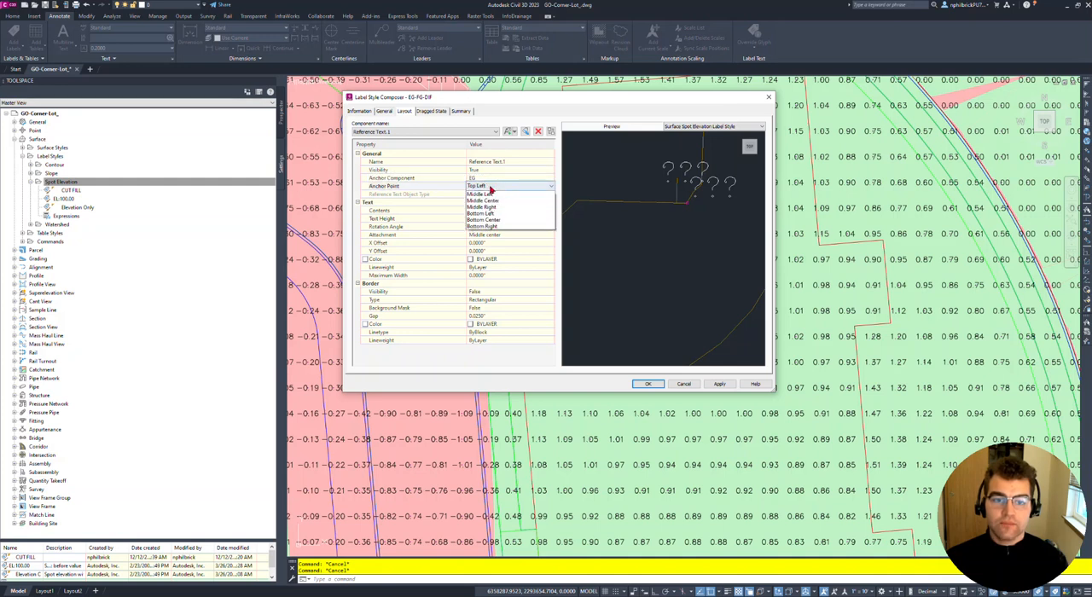
pyautogui.click(502, 232)
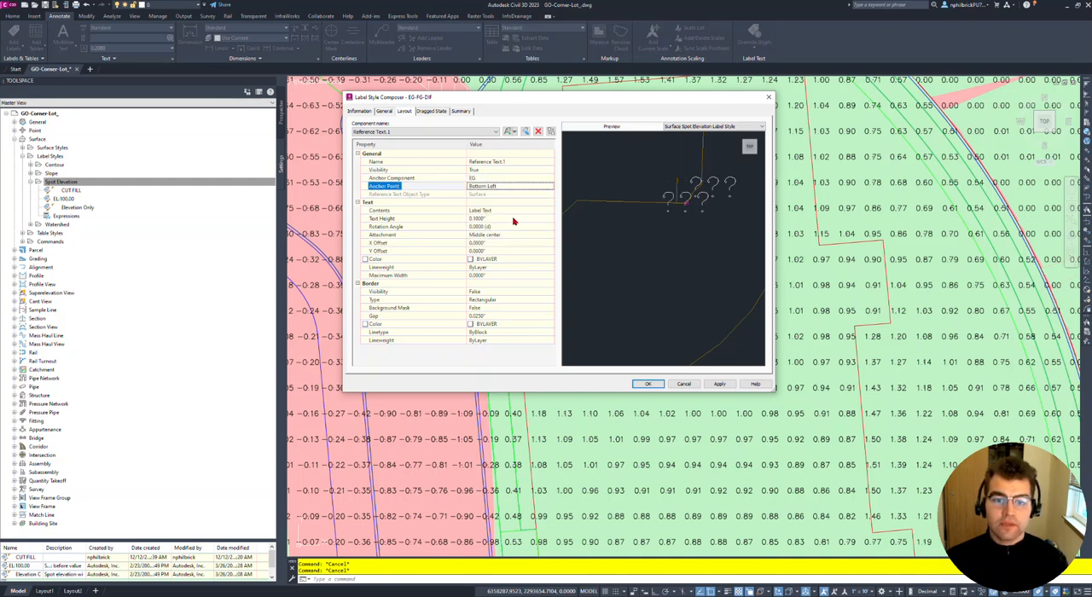
pyautogui.click(501, 235)
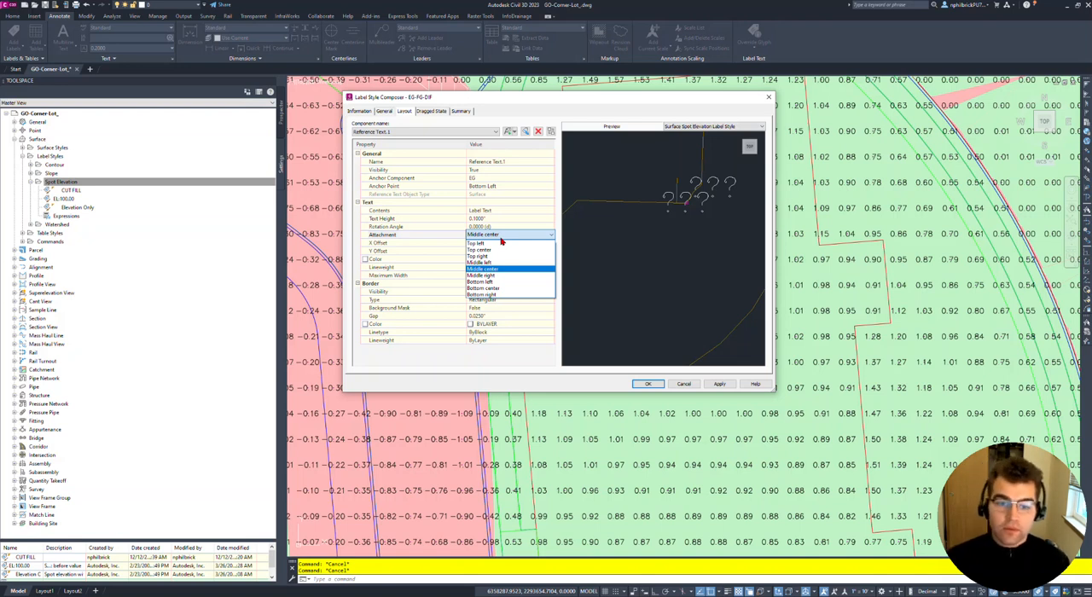
pyautogui.click(500, 244)
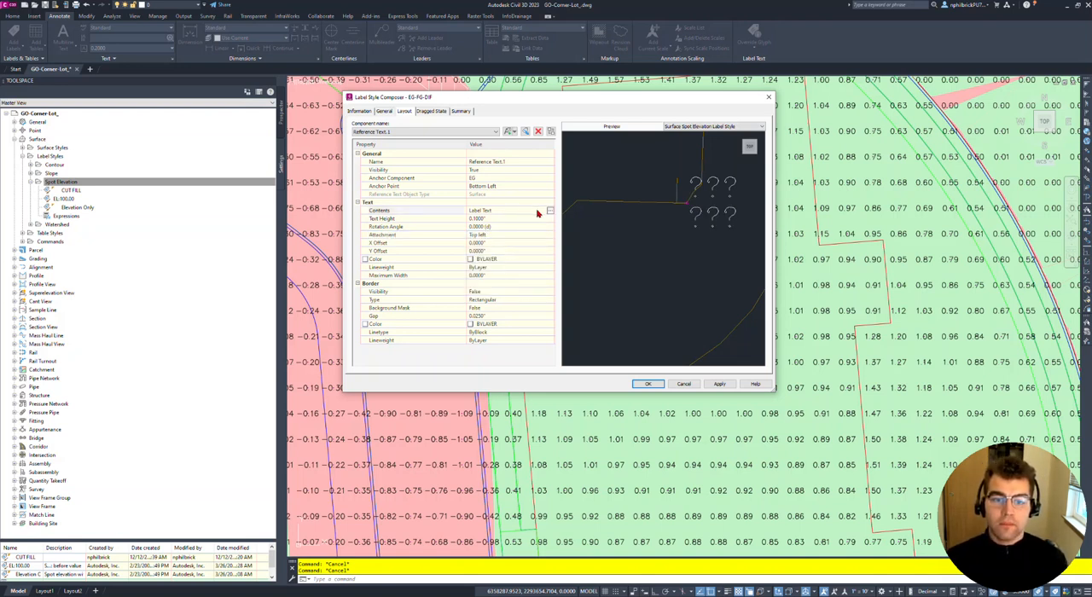
# - Replace the Reference Text.1 contents with "FG = " followed by the Surface Elevation property at 0.01 precision
pyautogui.click(550, 212)
pyautogui.doubleClick(455, 118)
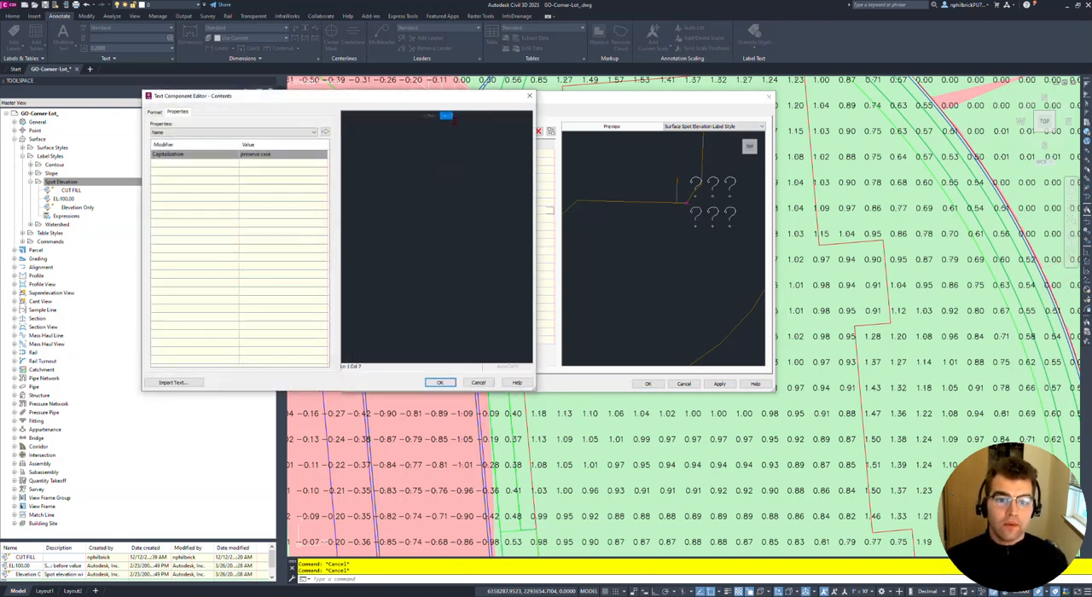
pyautogui.press('Delete')
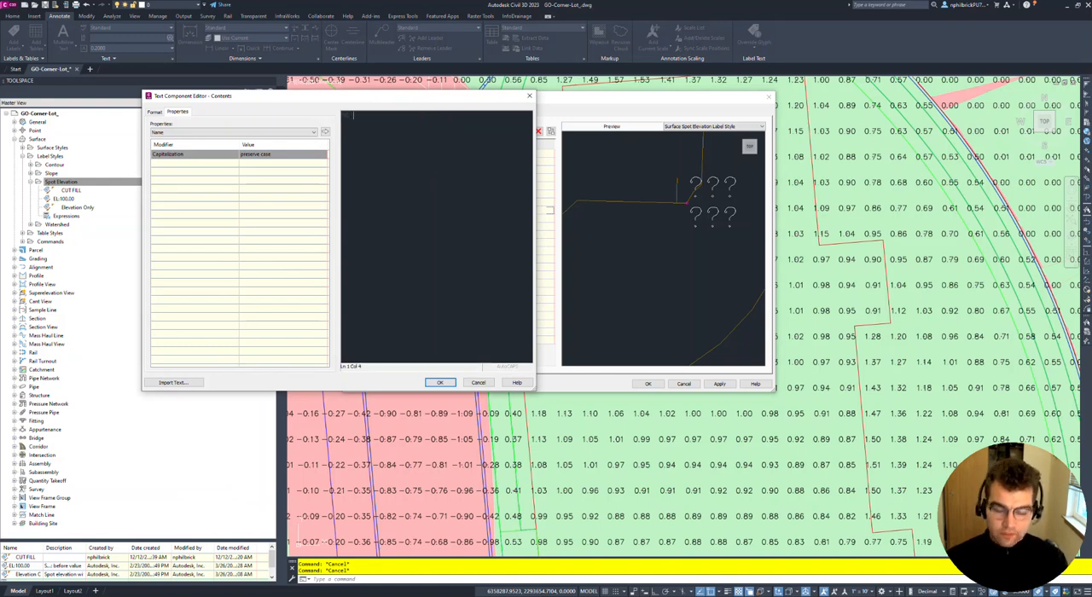
pyautogui.click(226, 134)
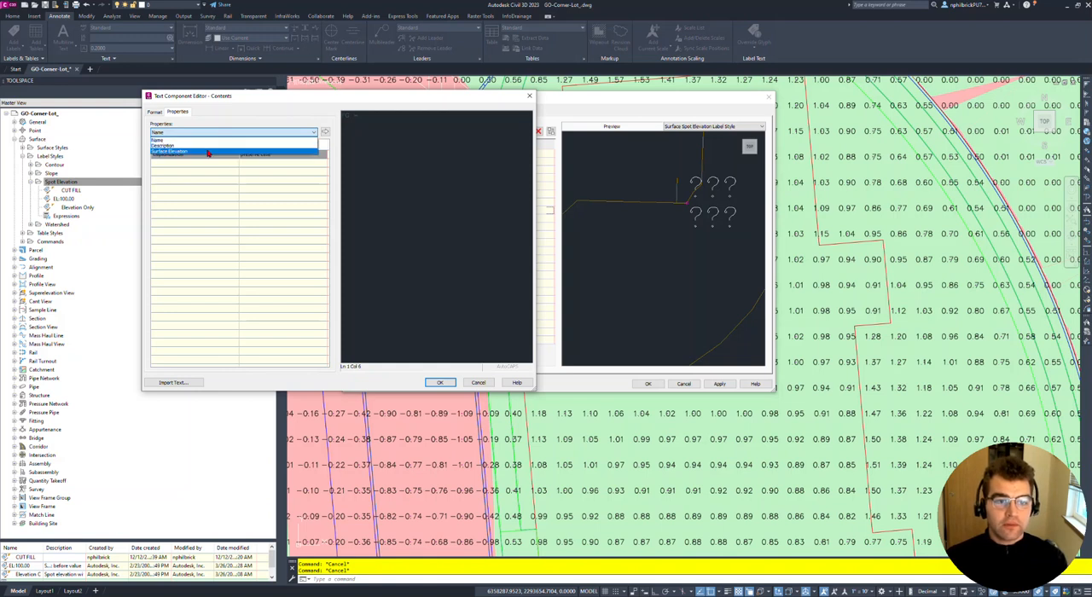
pyautogui.click(210, 151)
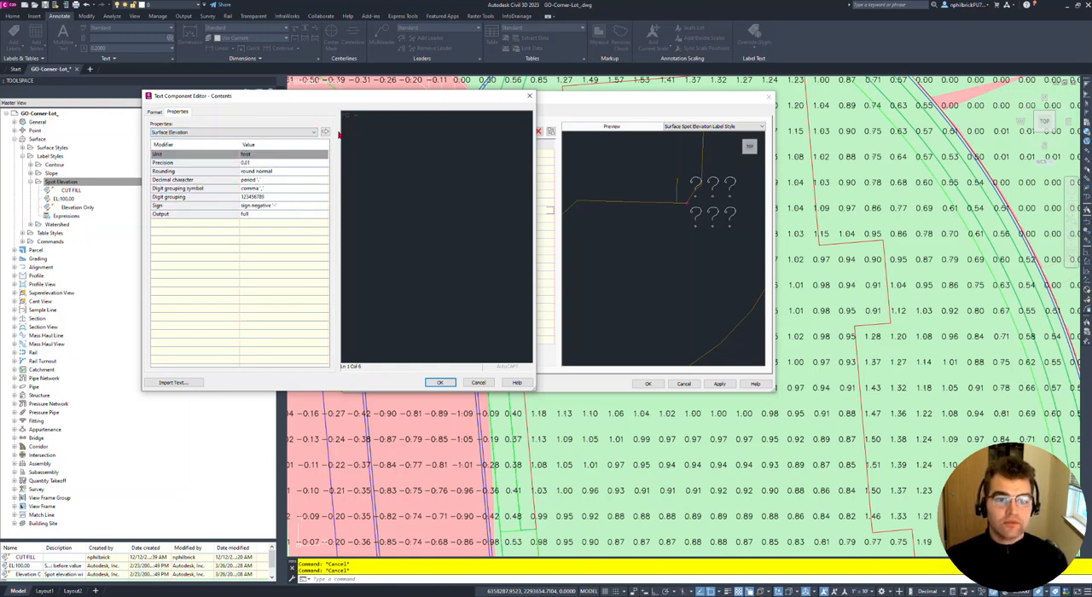
pyautogui.click(326, 133)
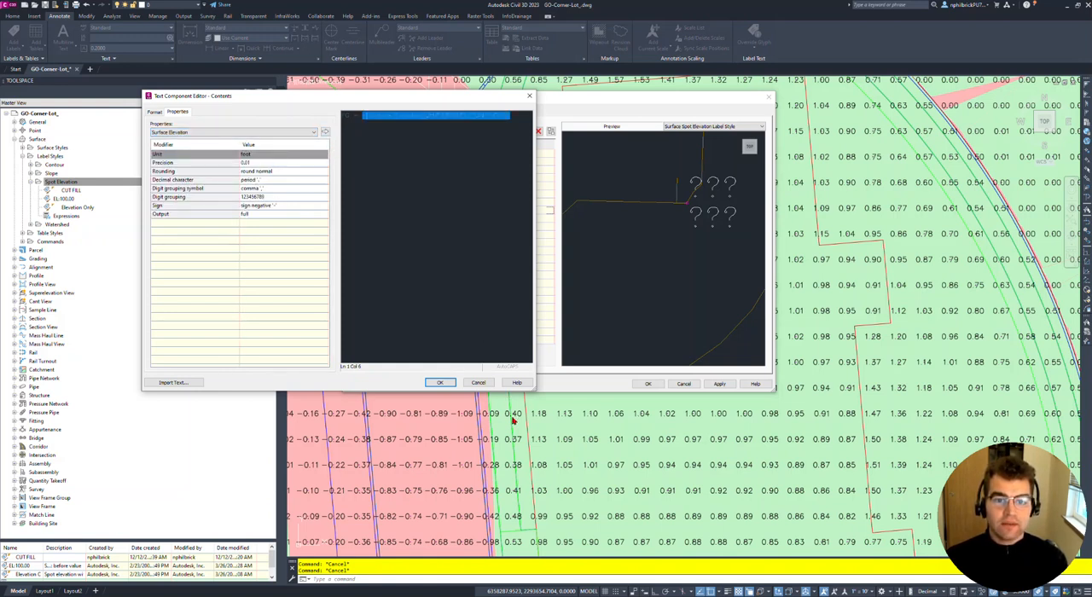
pyautogui.click(440, 383)
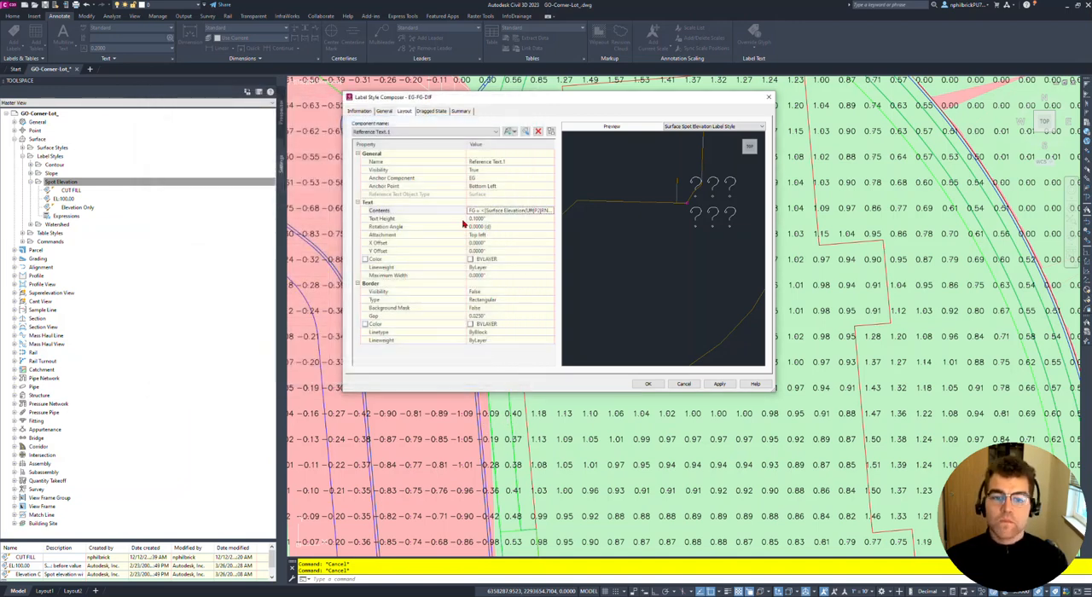
# - Add a third reference text component of type Surface and name it DIF
pyautogui.click(515, 132)
pyautogui.click(522, 168)
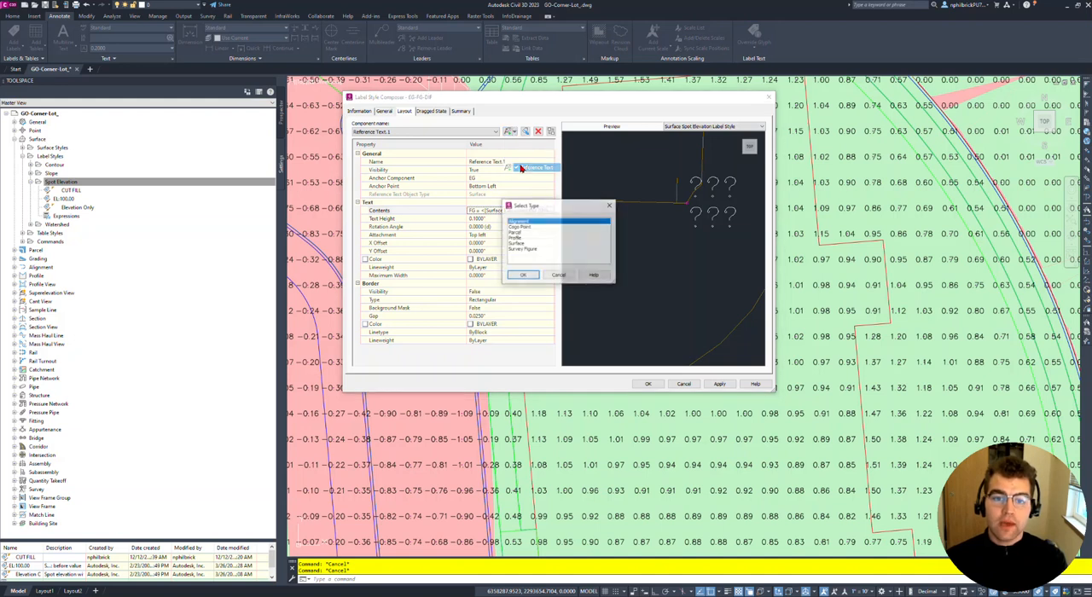
pyautogui.click(519, 245)
pyautogui.click(523, 274)
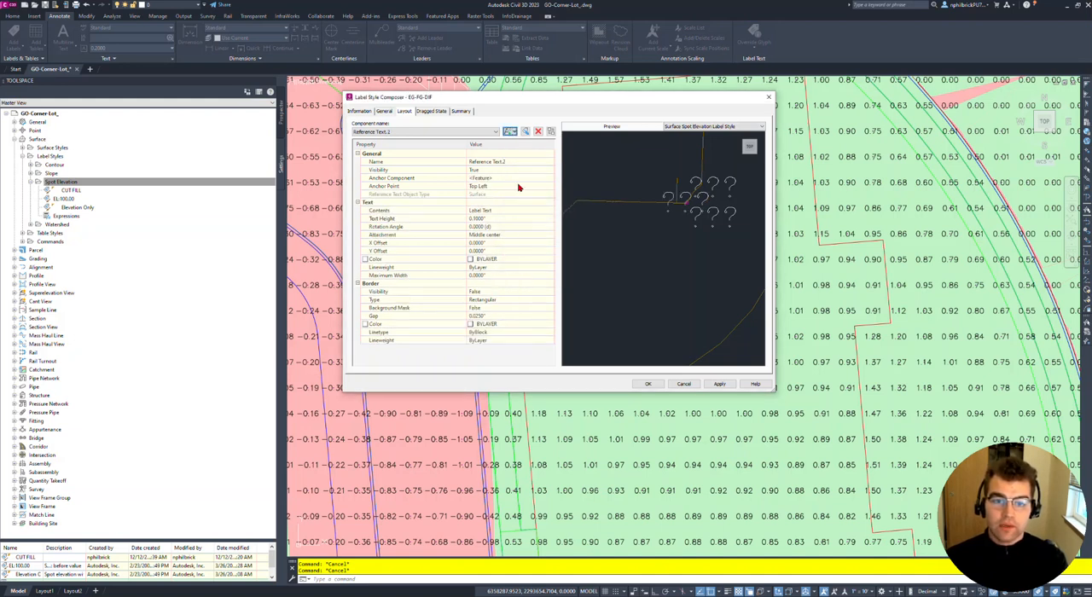
pyautogui.click(511, 162)
pyautogui.write('F')
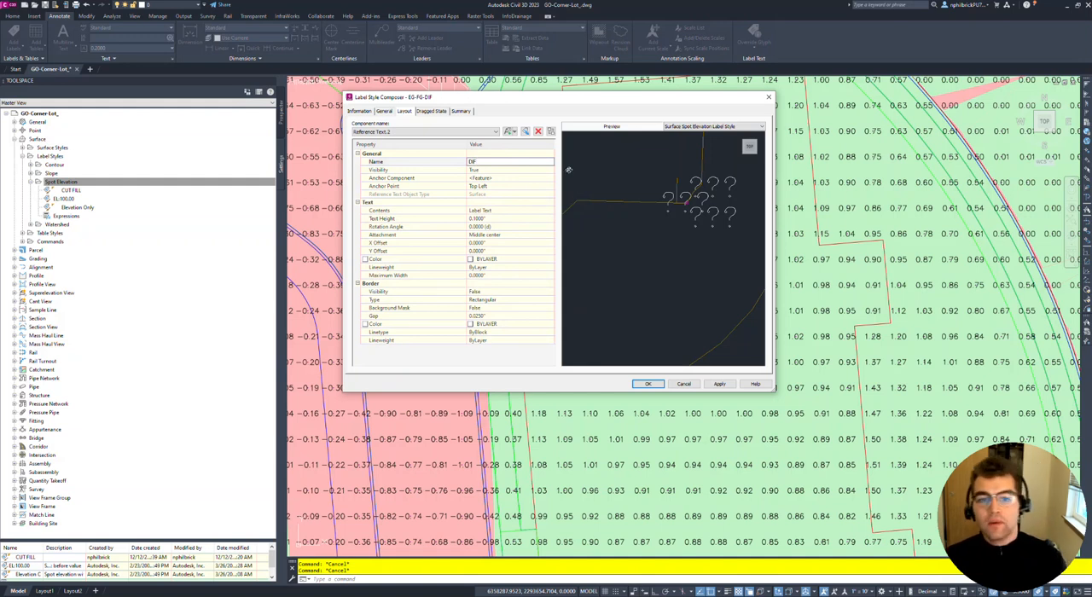
# - Anchor the DIF component to Reference Text.1 at Bottom Left and set its attachment to Top left
pyautogui.click(494, 179)
pyautogui.click(494, 182)
pyautogui.click(493, 179)
pyautogui.click(442, 133)
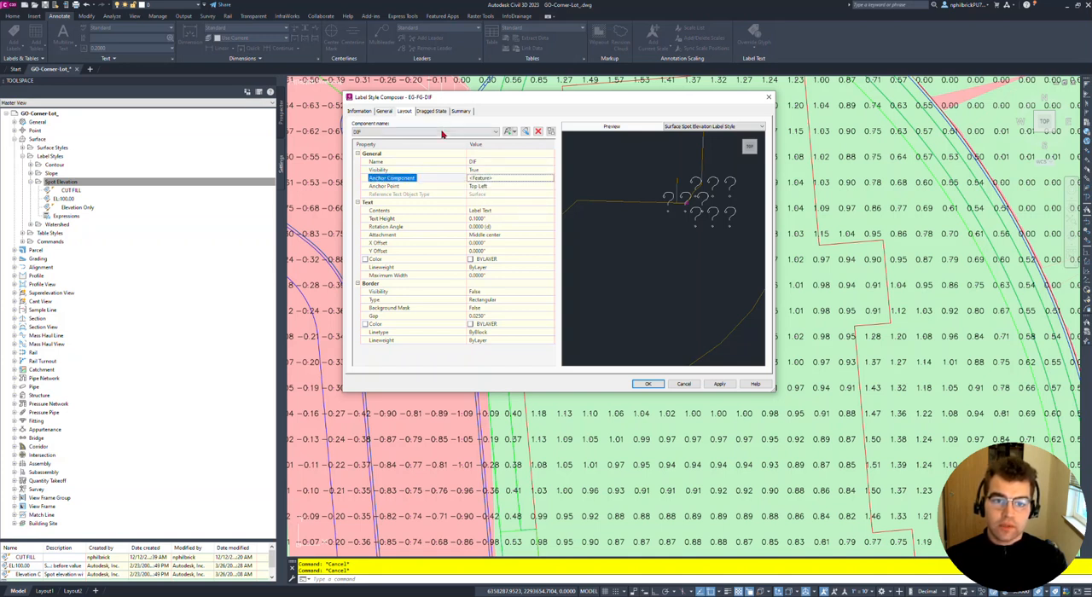
pyautogui.click(529, 179)
pyautogui.click(499, 193)
pyautogui.click(497, 186)
pyautogui.click(497, 185)
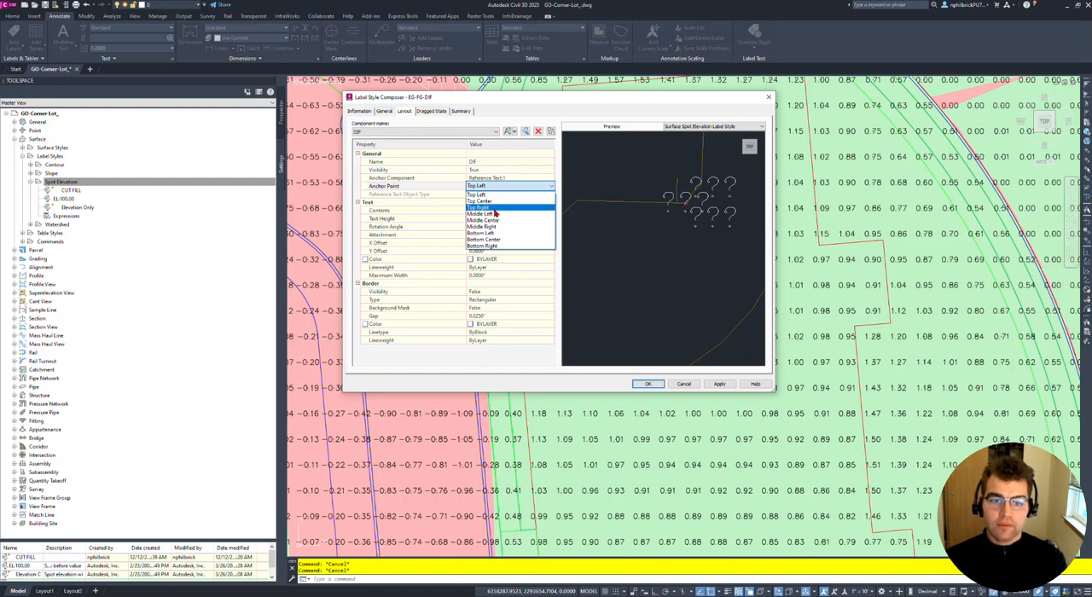
pyautogui.click(502, 233)
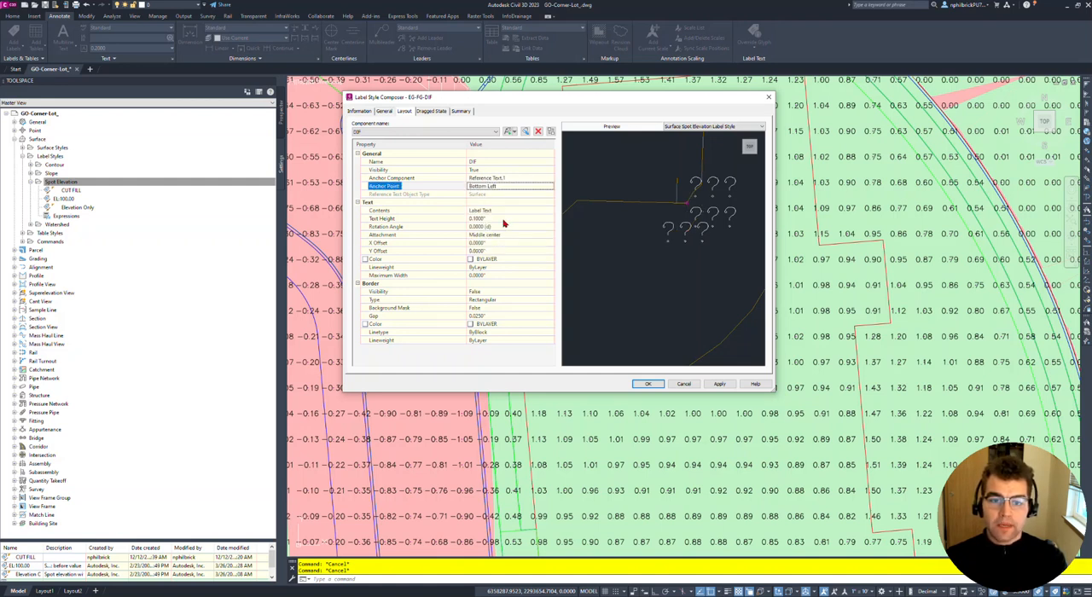
pyautogui.click(502, 235)
pyautogui.click(502, 238)
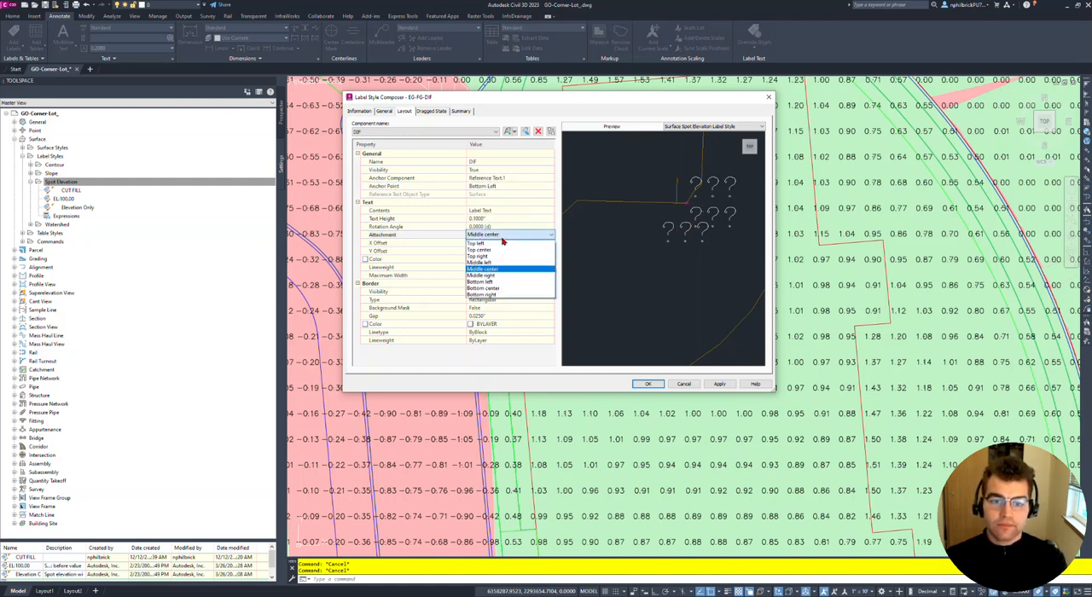
pyautogui.click(503, 245)
# - Replace the DIF component's contents with "DIF = " followed by the Surface Elevation property at 0.01 precision
pyautogui.click(503, 215)
pyautogui.click(552, 211)
pyautogui.tripleClick(443, 115)
pyautogui.write('FG:')
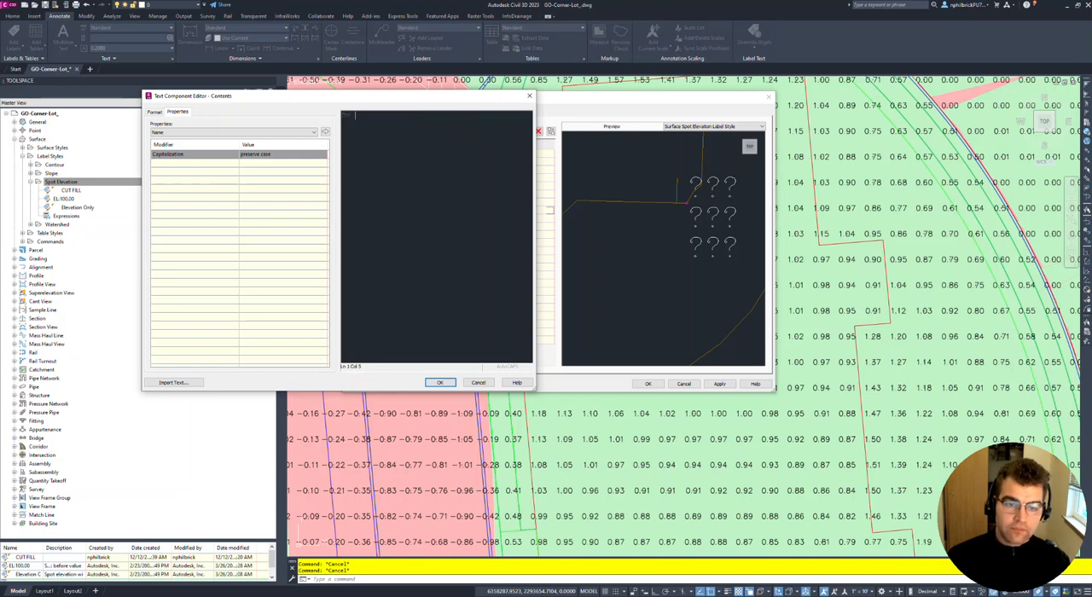
pyautogui.click(260, 134)
pyautogui.click(247, 151)
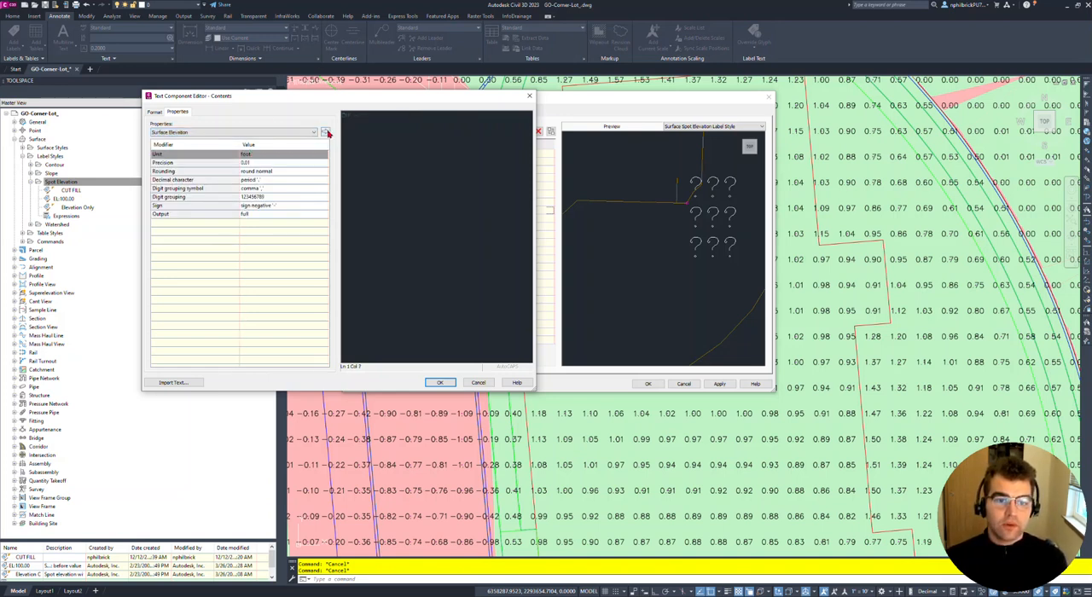
pyautogui.click(325, 132)
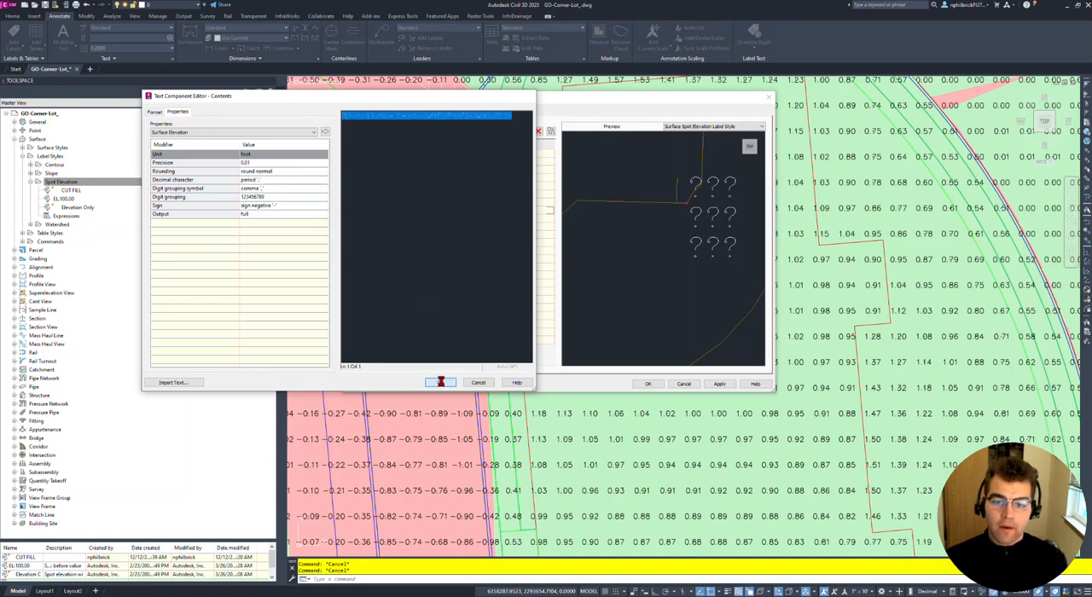
pyautogui.click(450, 383)
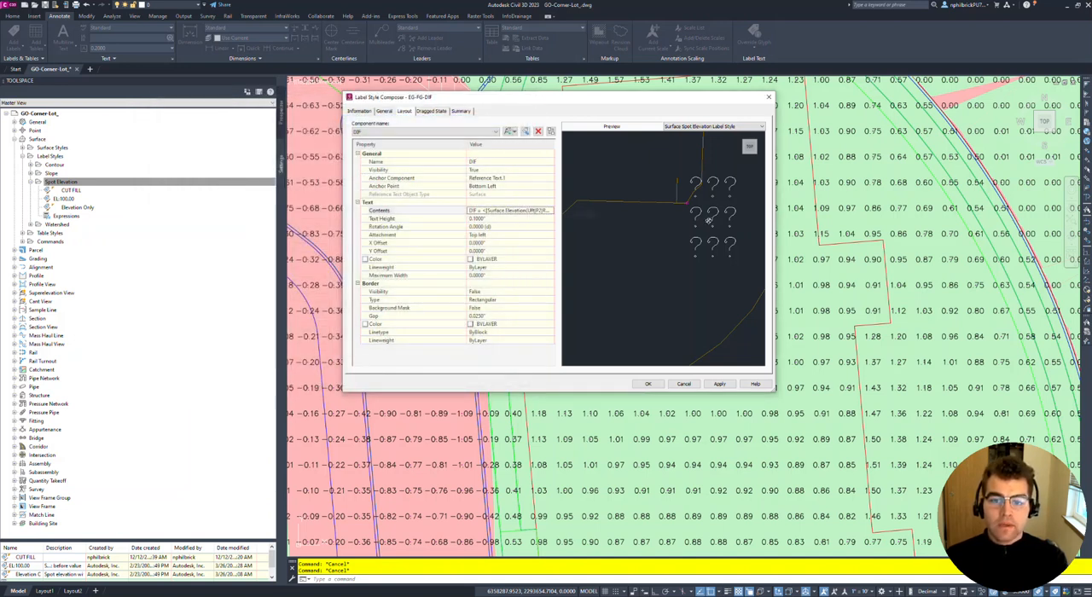
# - Try to edit the name of the Reference Text.1 component
pyautogui.click(487, 133)
pyautogui.click(414, 147)
pyautogui.click(506, 162)
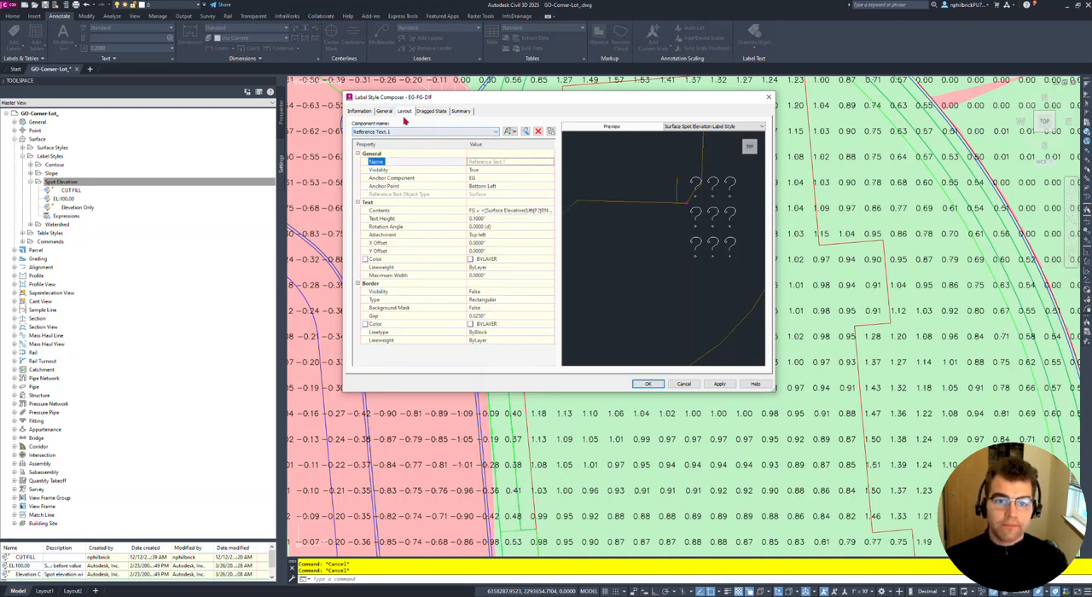
pyautogui.click(468, 134)
pyautogui.click(467, 133)
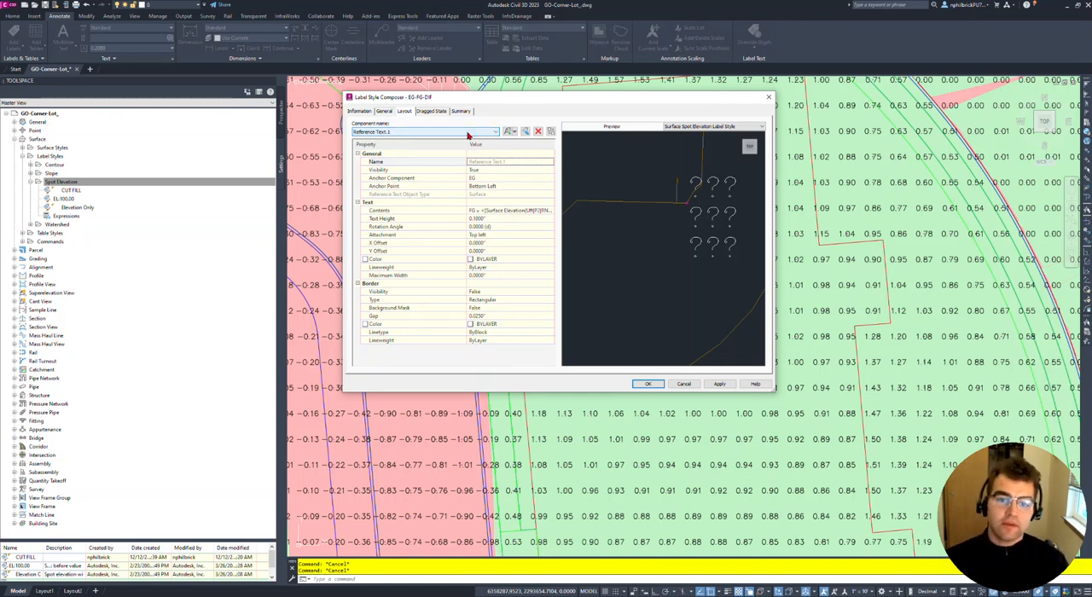
# - Set the EG component's text color to 250
pyautogui.click(422, 133)
pyautogui.click(415, 140)
pyautogui.click(490, 263)
pyautogui.click(551, 260)
pyautogui.click(264, 250)
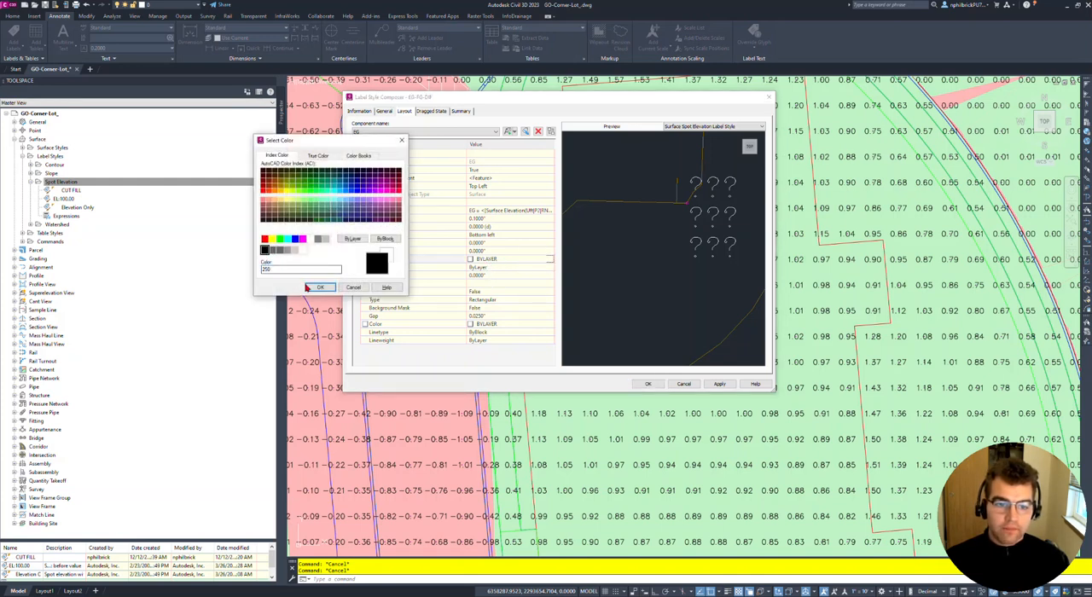
pyautogui.click(320, 286)
# - Set the Reference Text.1 component's text color to 250
pyautogui.click(389, 131)
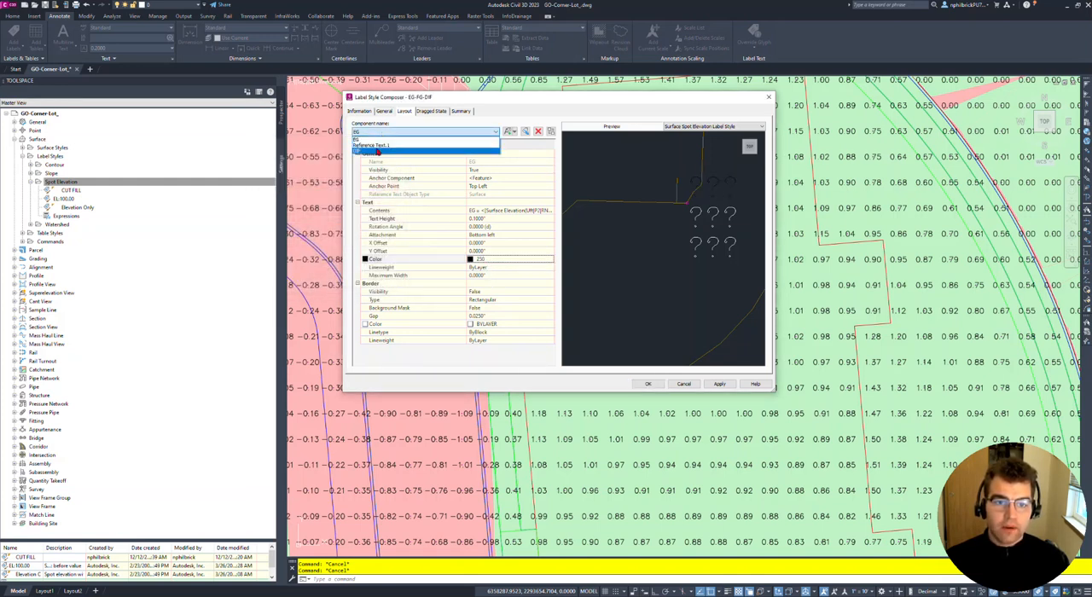
pyautogui.click(401, 150)
pyautogui.click(499, 262)
pyautogui.click(551, 261)
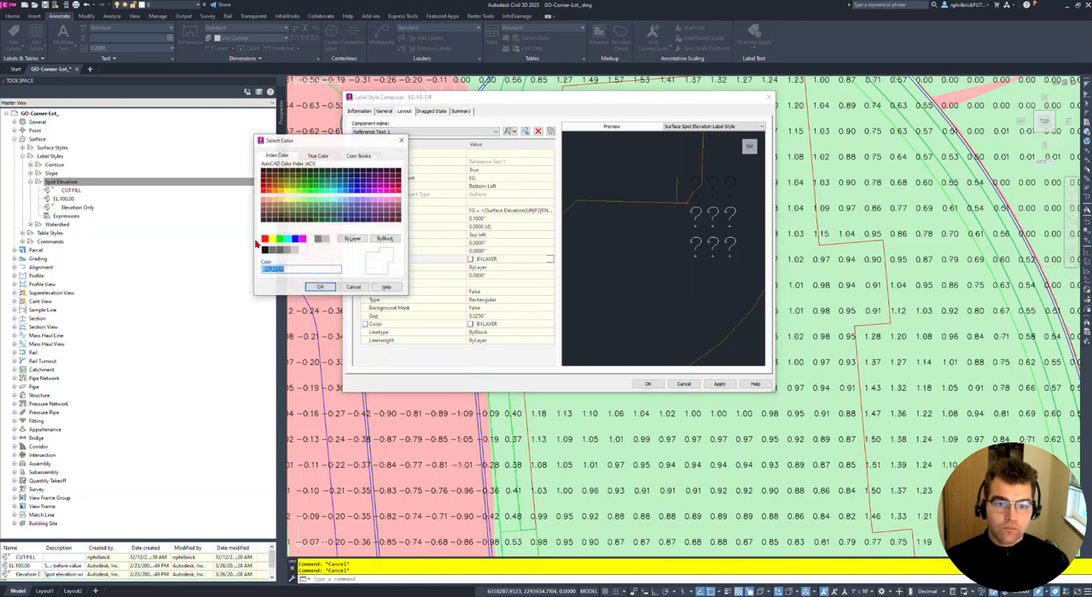
pyautogui.click(264, 250)
pyautogui.click(320, 287)
# - Set the DIF component's text color to 250 and save the EG-FG-DIF label style
pyautogui.click(386, 132)
pyautogui.click(383, 152)
pyautogui.click(480, 259)
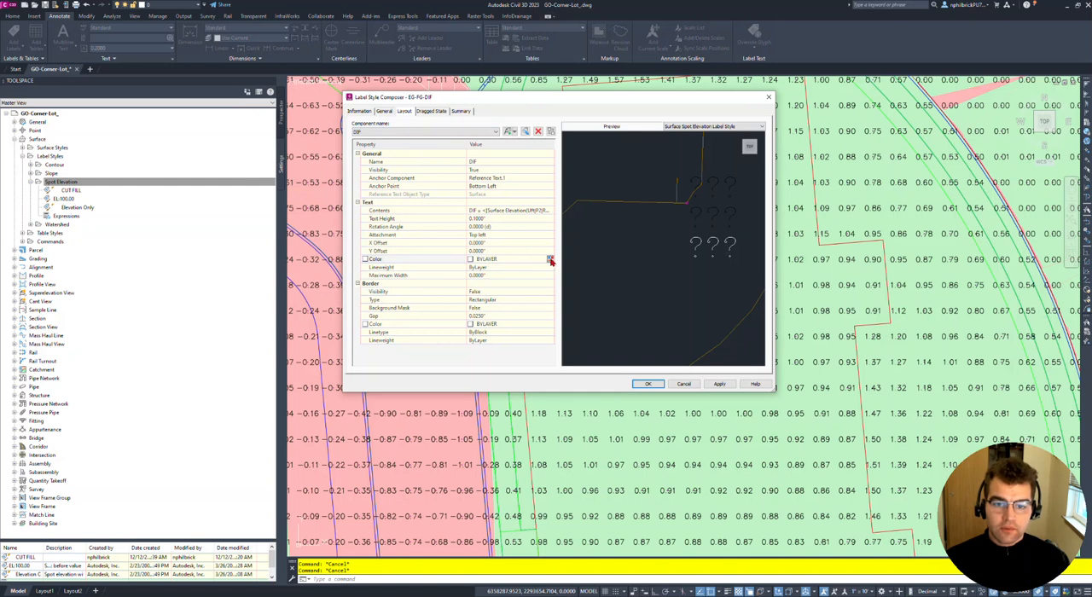
pyautogui.click(551, 260)
pyautogui.click(264, 250)
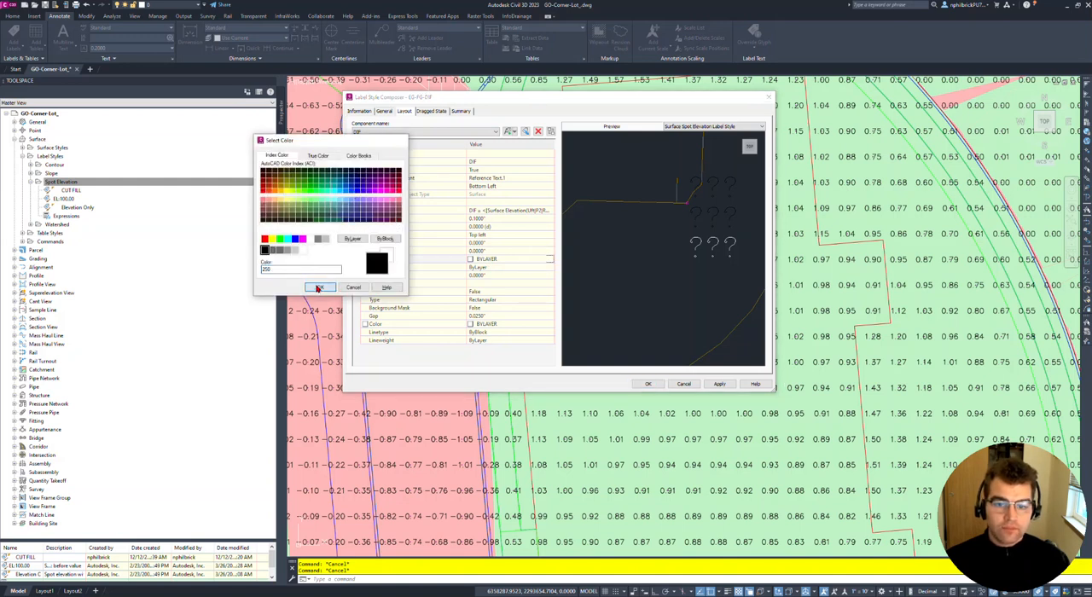
pyautogui.click(320, 286)
pyautogui.click(720, 384)
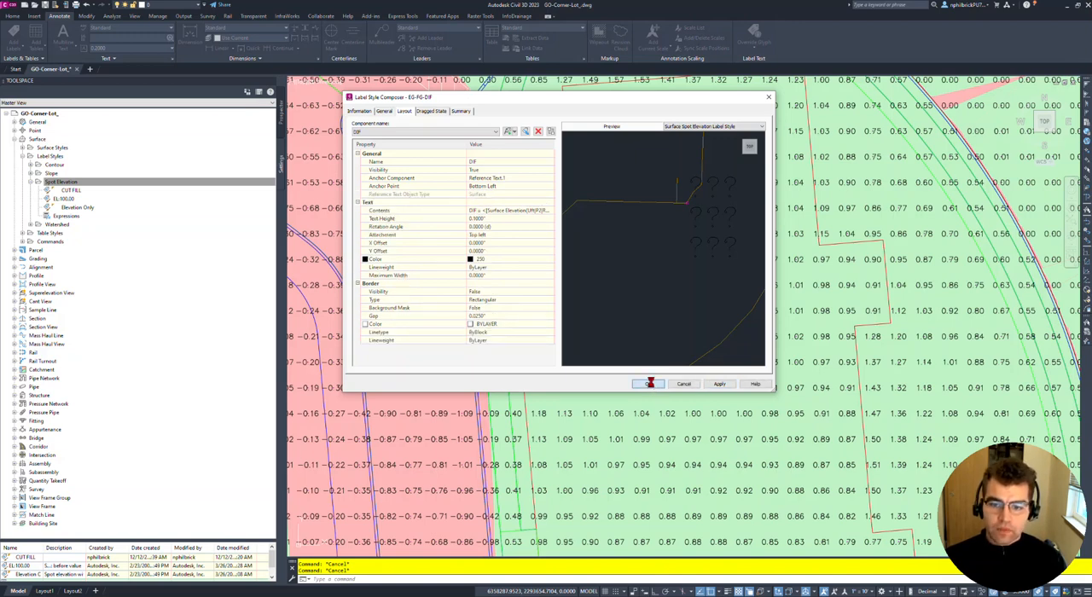
pyautogui.click(649, 384)
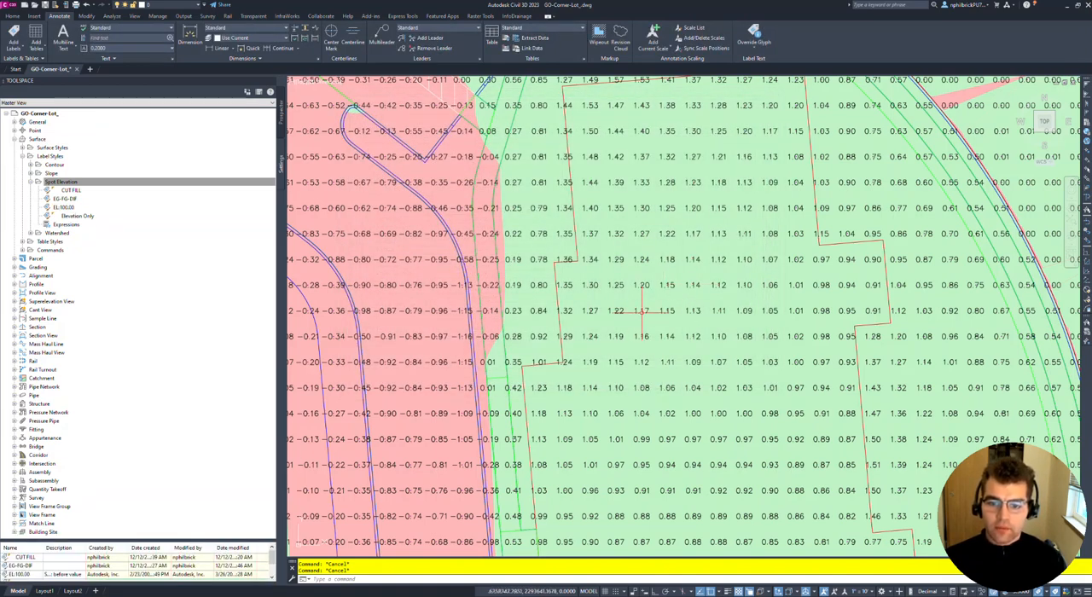
# - Select all existing cut/fill spot elevation labels as similar objects and delete them from the drawing
pyautogui.click(640, 310)
pyautogui.rightClick(642, 312)
pyautogui.click(698, 502)
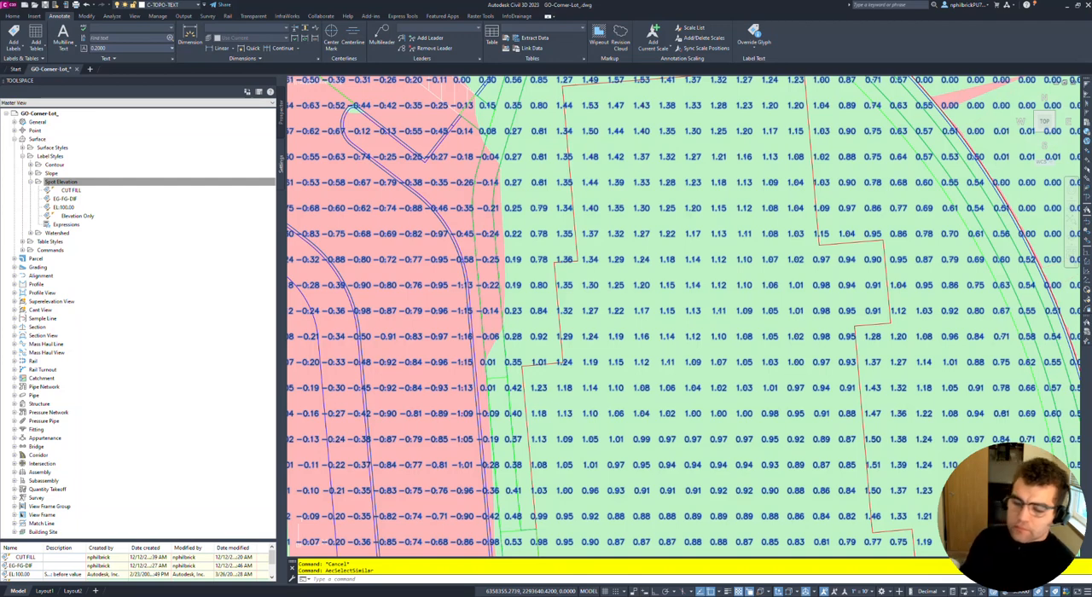
pyautogui.press('Delete')
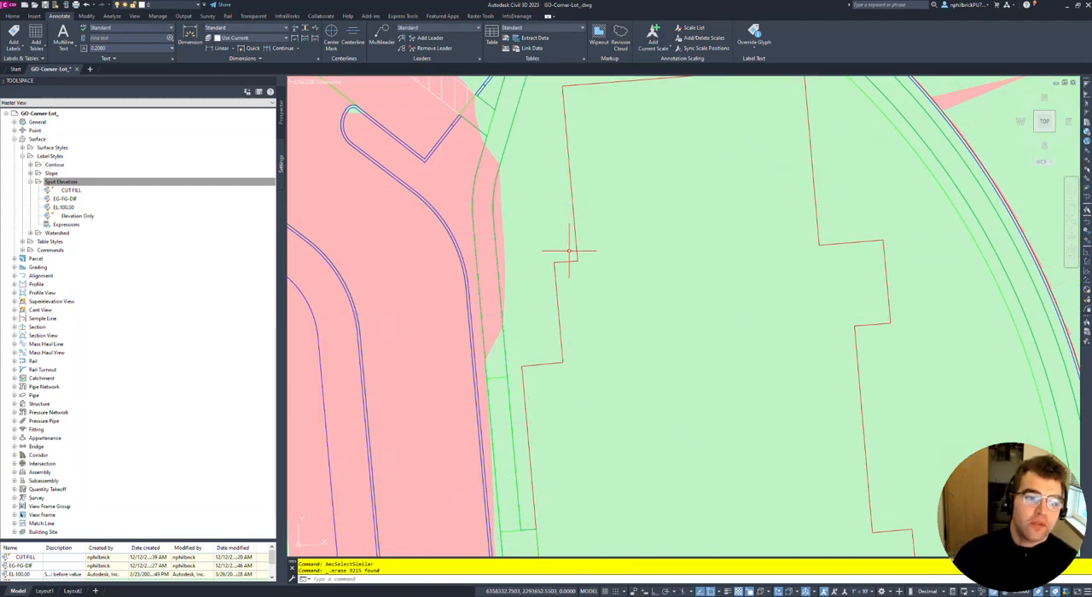
# - Start adding surface labels and set the label type to Spot Elevations on Grid
pyautogui.scroll(-3, 563, 252)
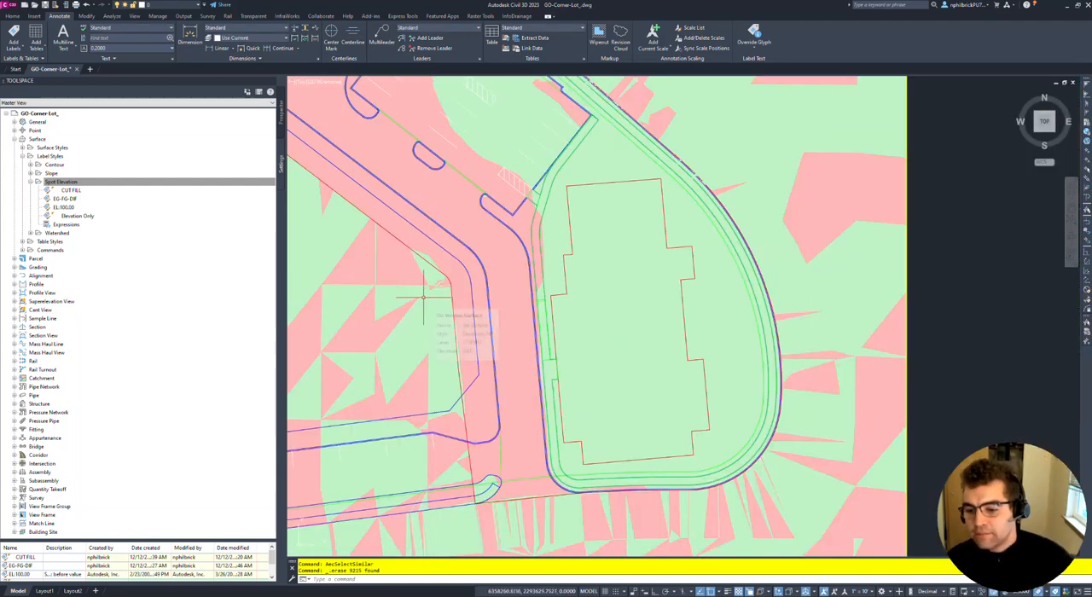
pyautogui.click(13, 43)
pyautogui.moveTo(34, 59)
pyautogui.click(145, 62)
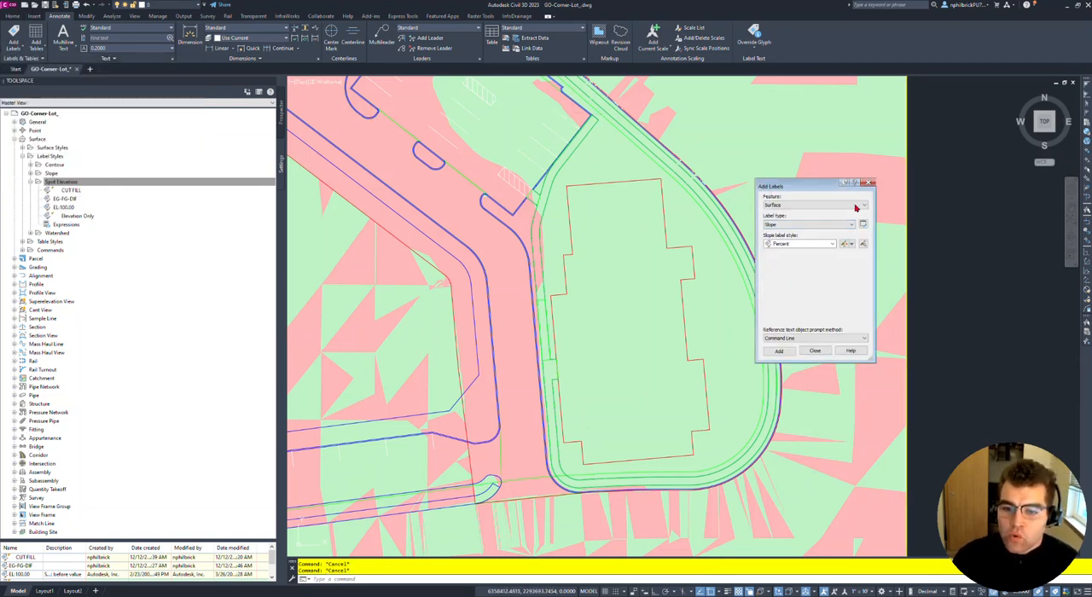
pyautogui.click(793, 205)
pyautogui.click(793, 206)
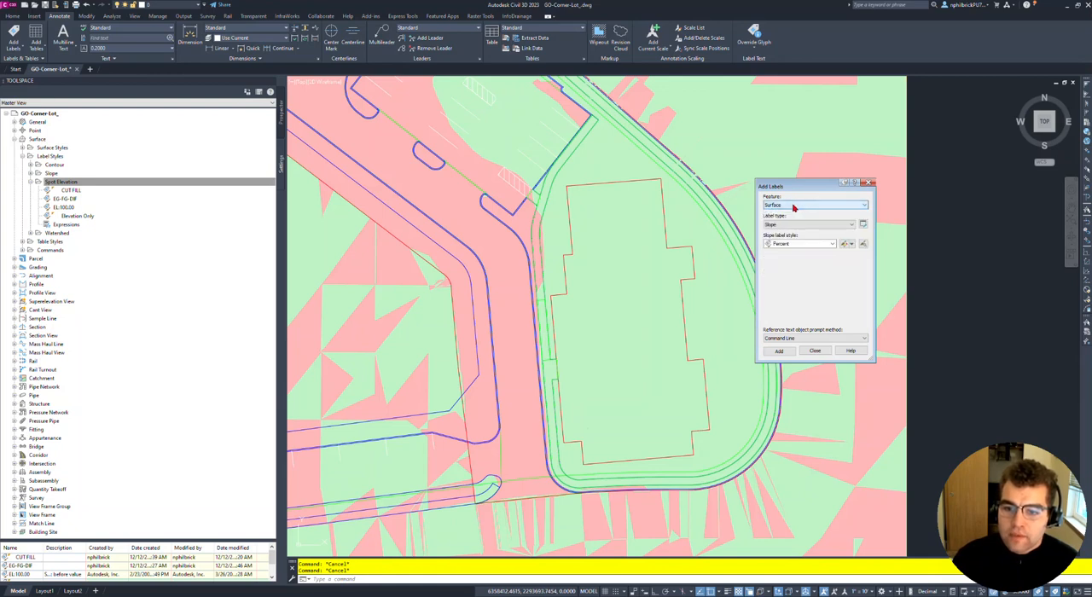
pyautogui.click(797, 225)
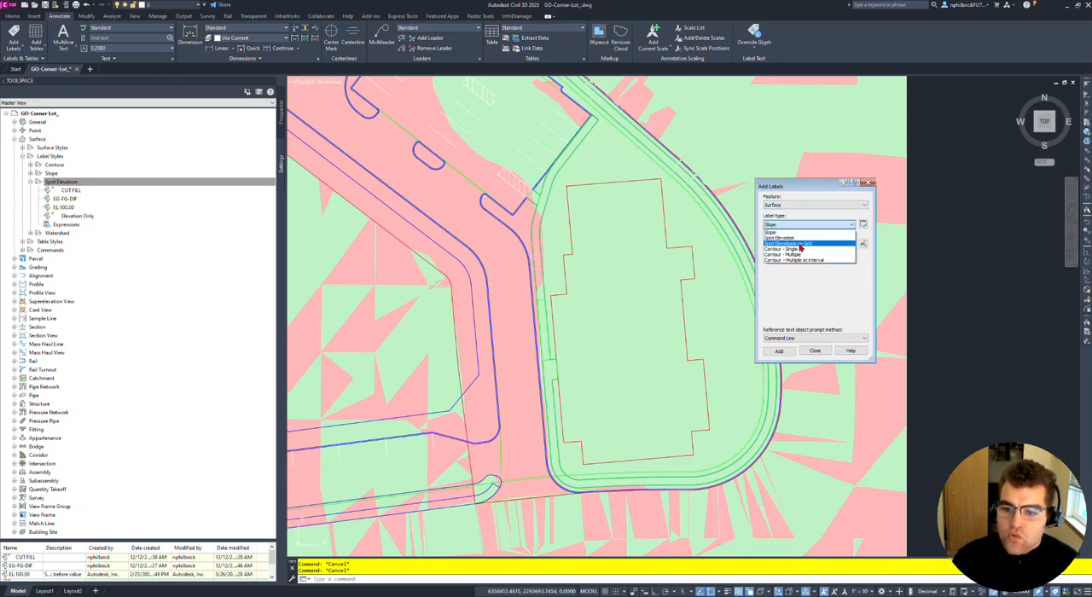
pyautogui.click(800, 245)
# - Choose EG-FG-DIF as the spot elevation label style and Basic as the marker style
pyautogui.click(799, 244)
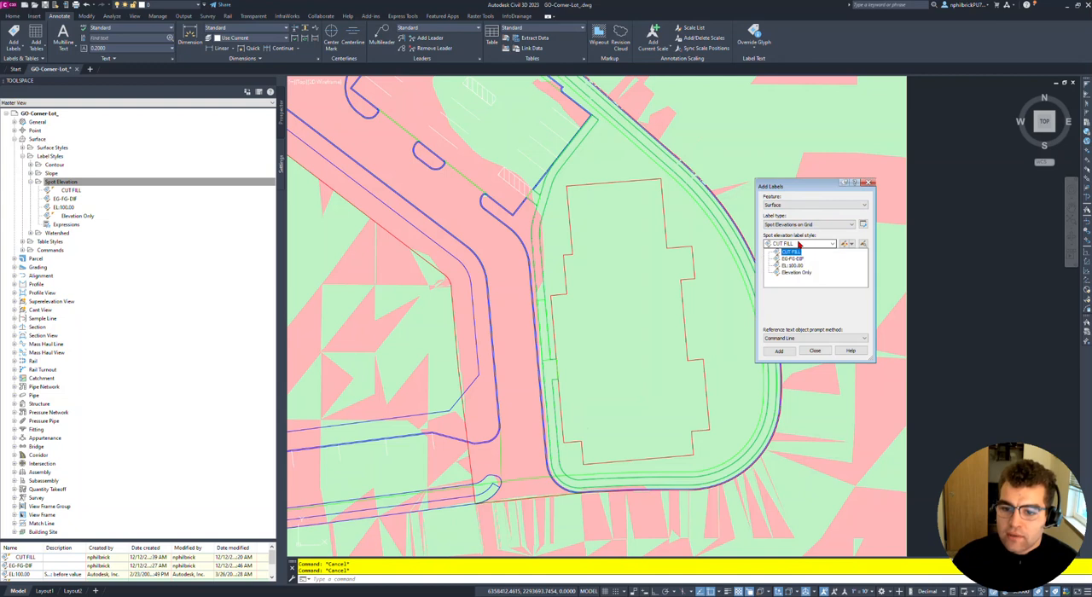
pyautogui.click(796, 263)
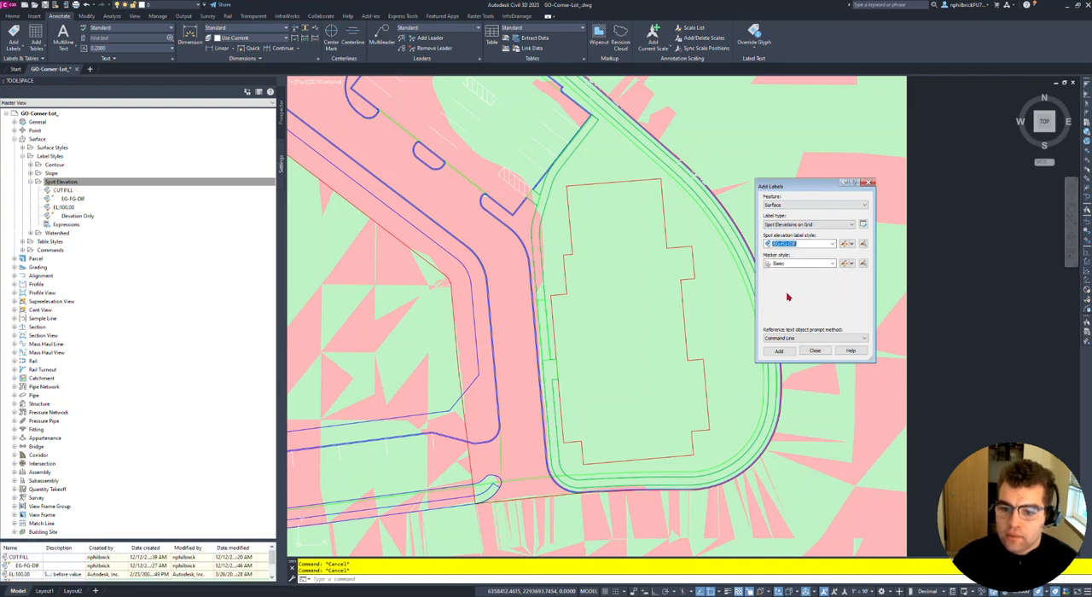
pyautogui.click(789, 266)
pyautogui.click(786, 273)
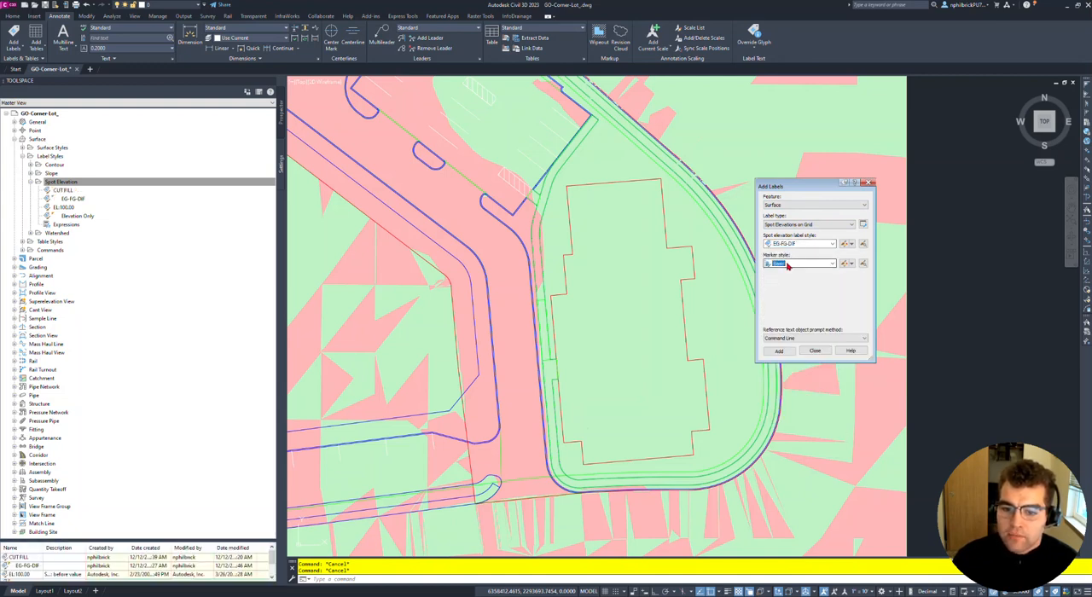
# - Begin placing the grid labels and choose EG from the surface list as the surface to label
pyautogui.click(780, 351)
pyautogui.scroll(-4, 523, 283)
pyautogui.moveTo(469, 361); pyautogui.dragTo(514, 328, button='middle')
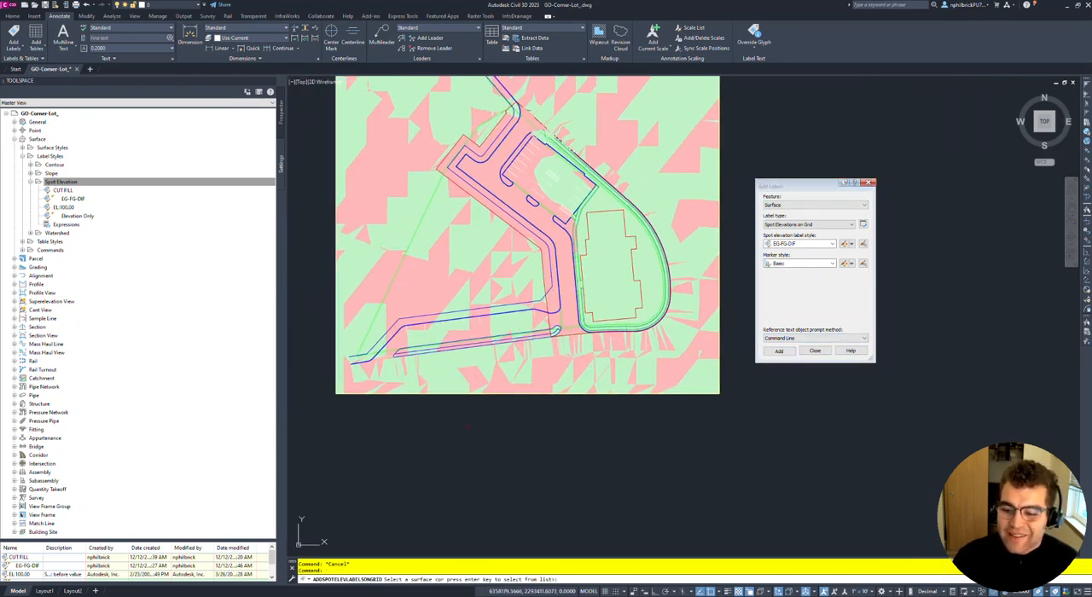
pyautogui.press('Return')
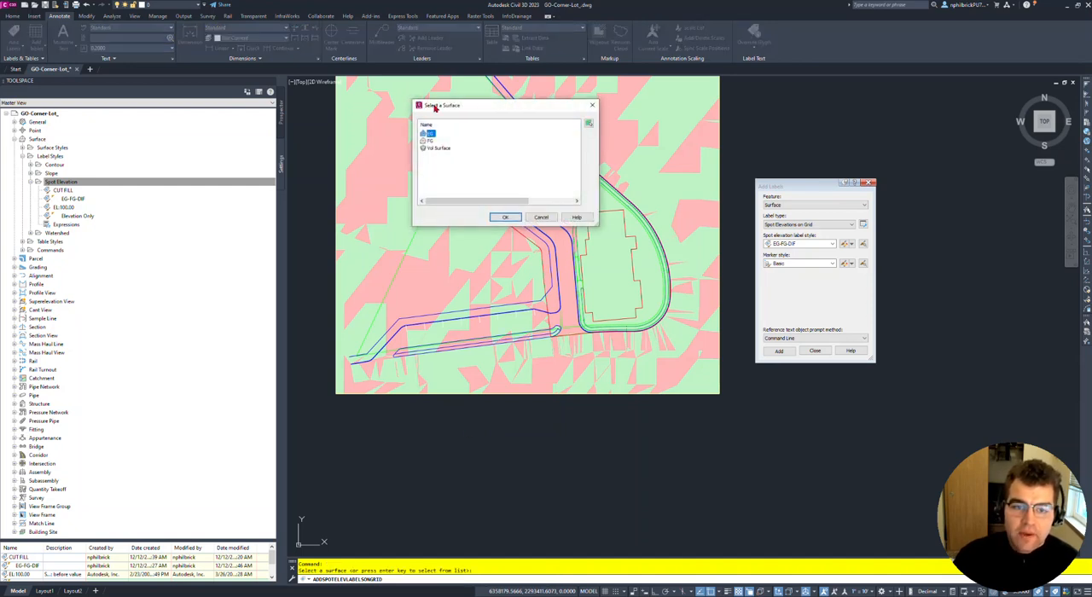
pyautogui.moveTo(435, 108); pyautogui.dragTo(430, 110)
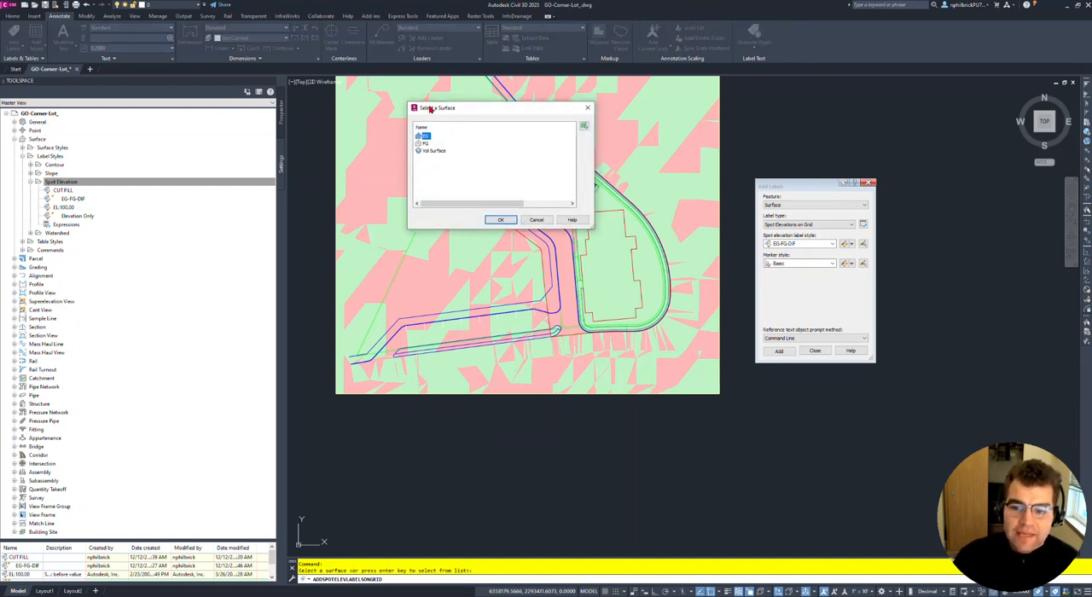
pyautogui.click(502, 220)
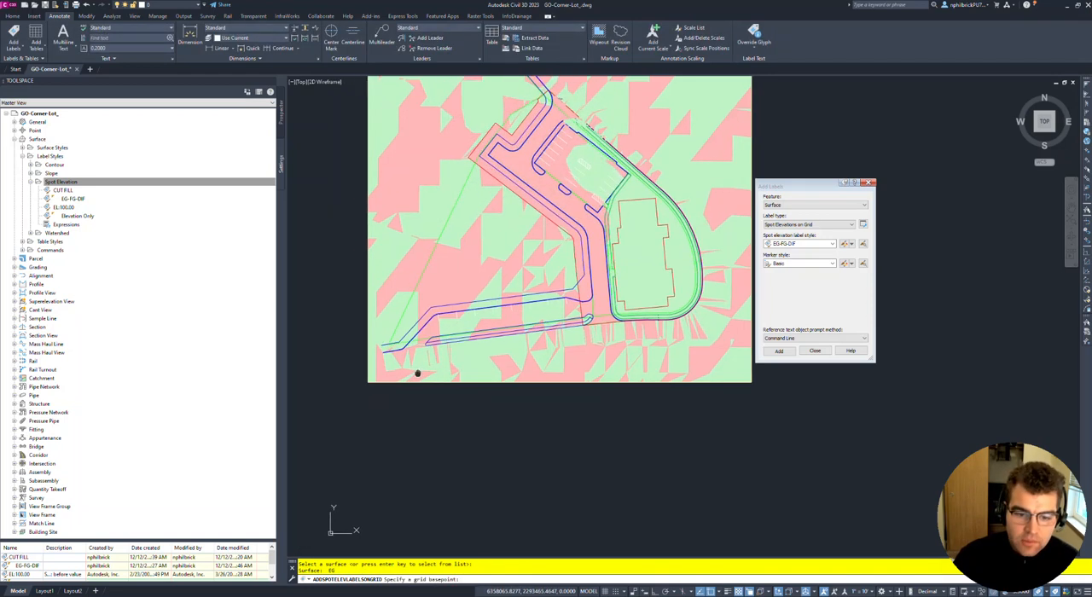
# - Place the grid basepoint below the surface's lower-left corner, rotate the grid roughly horizontal, and set X and Y spacing to 10
pyautogui.click(361, 418)
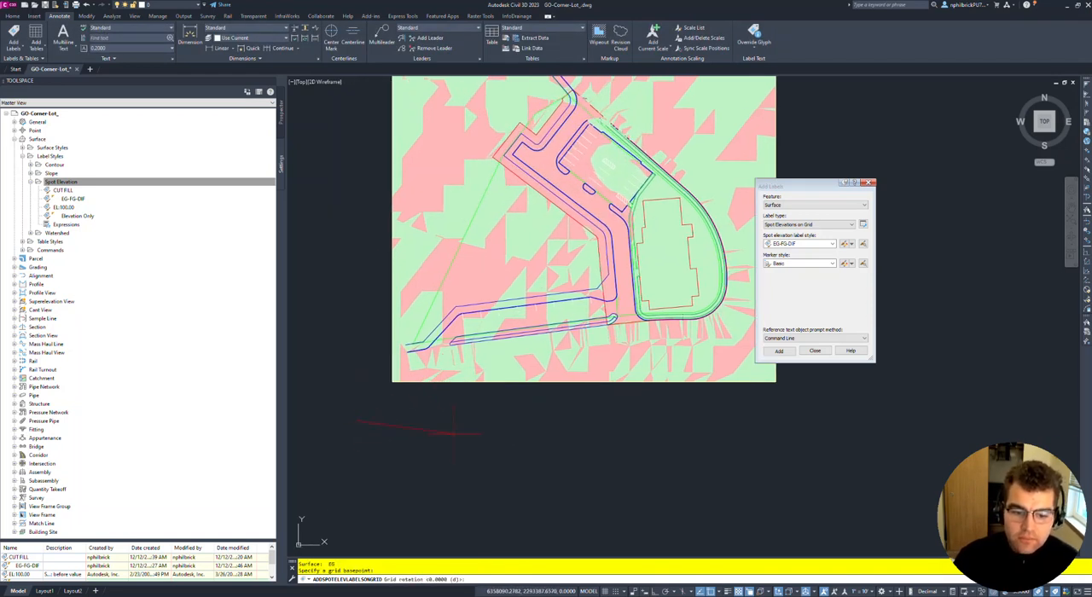
pyautogui.click(452, 423)
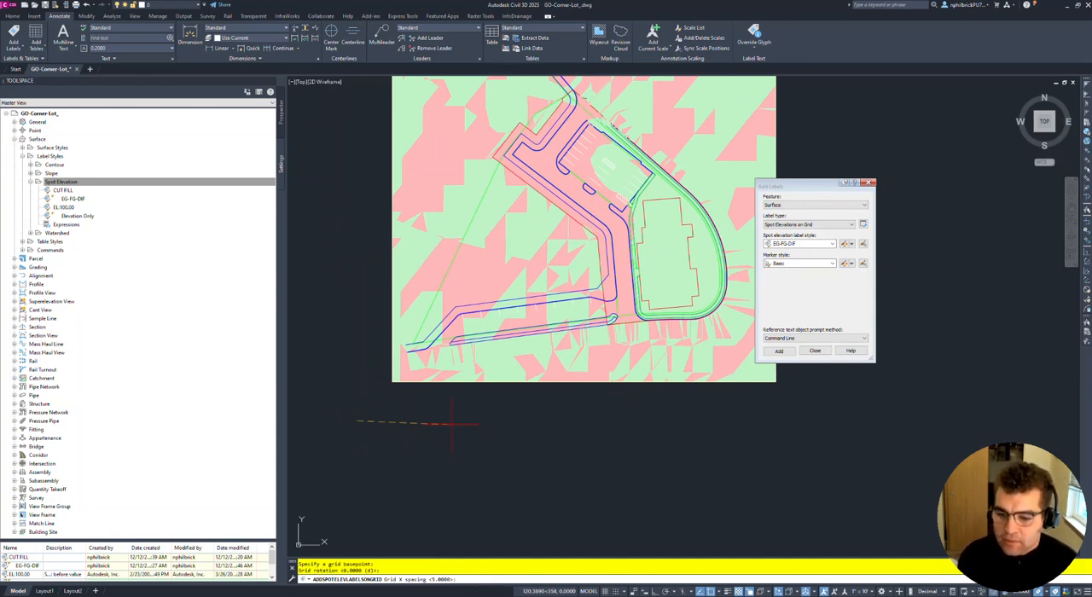
pyautogui.write('10')
pyautogui.press('Return')
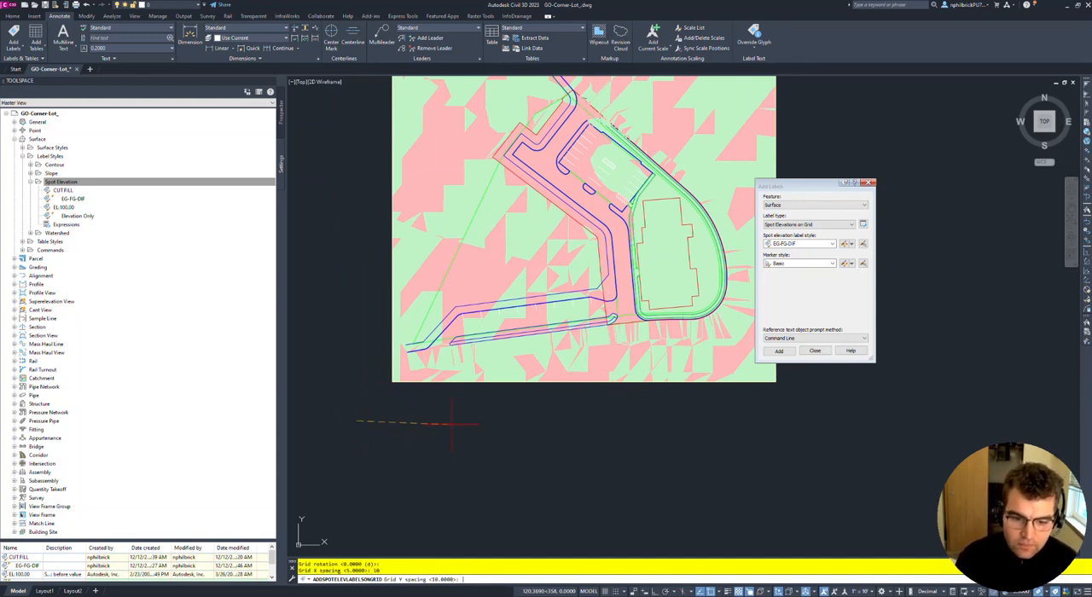
pyautogui.write('10')
pyautogui.press('Return')
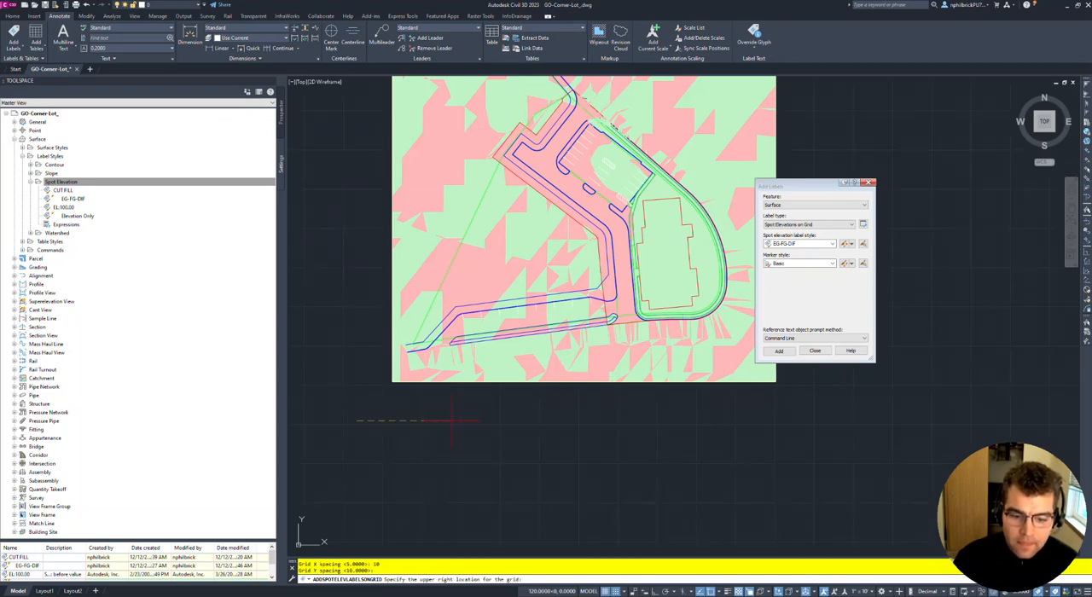
# - Place the grid's upper-right corner beyond the surface's extents and accept the grid size and rotation
pyautogui.moveTo(452, 420); pyautogui.dragTo(406, 568, button='middle')
pyautogui.click(772, 116)
pyautogui.scroll(-2, 678, 286)
pyautogui.press('Return')
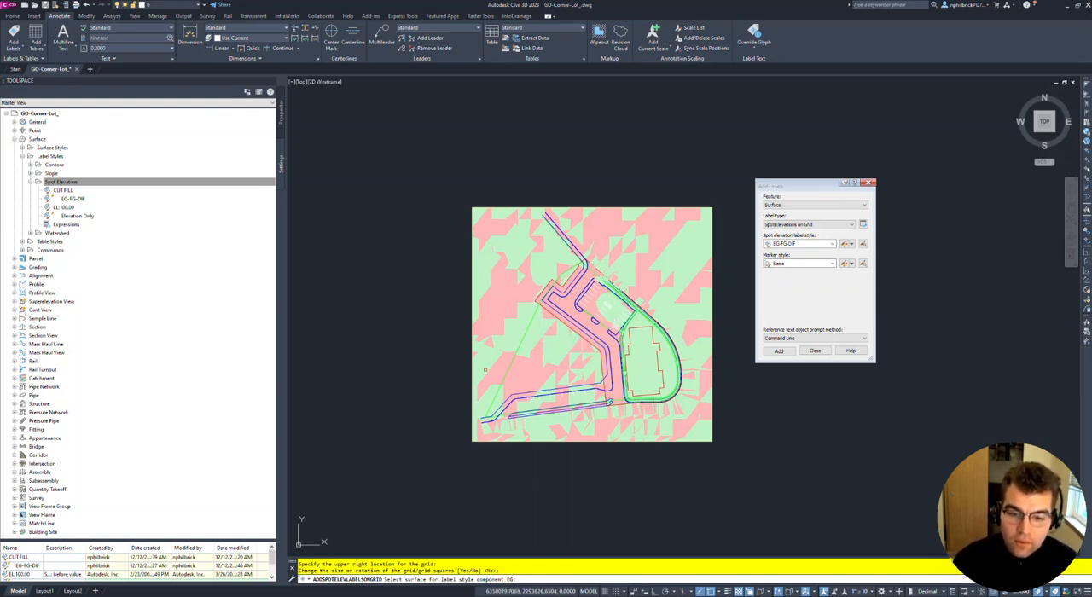
# - Assign surface EG to the EG label component and surface FG to the Reference Text.1 component
pyautogui.press('Return')
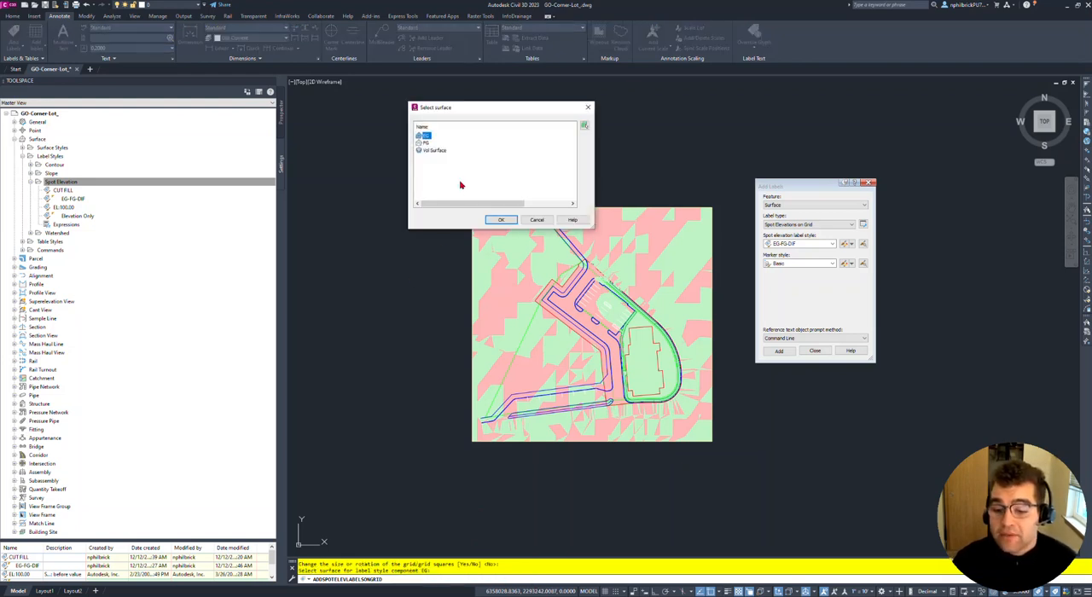
pyautogui.click(501, 219)
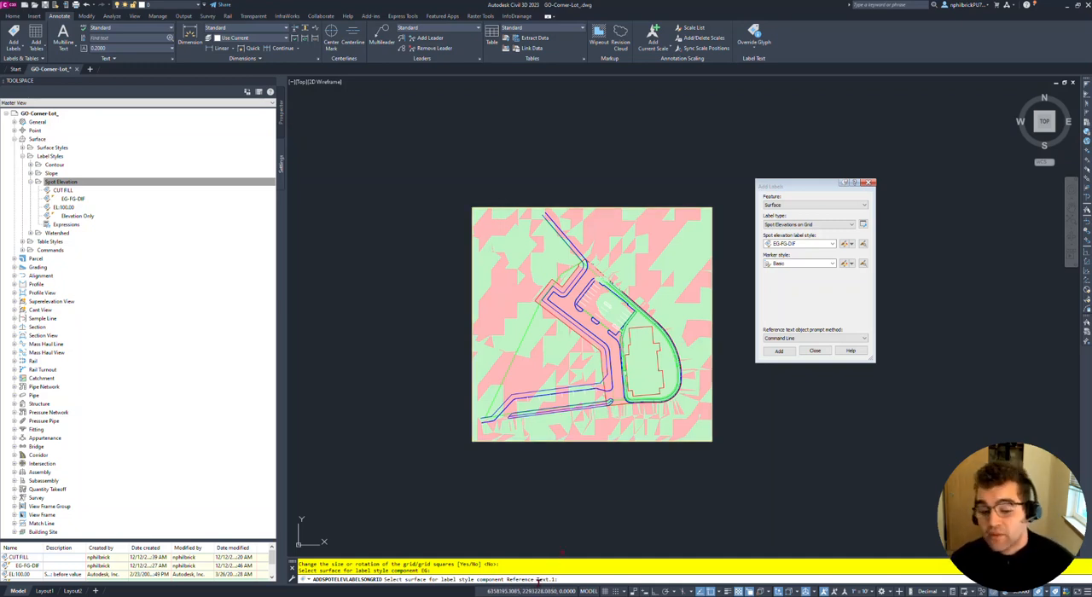
pyautogui.press('Return')
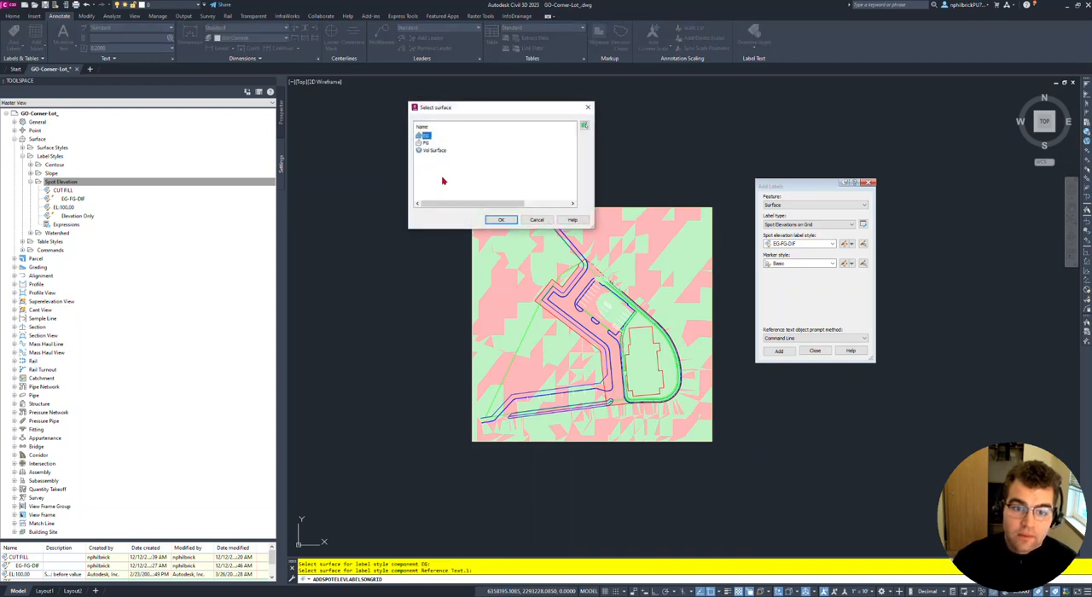
pyautogui.click(428, 143)
pyautogui.click(500, 219)
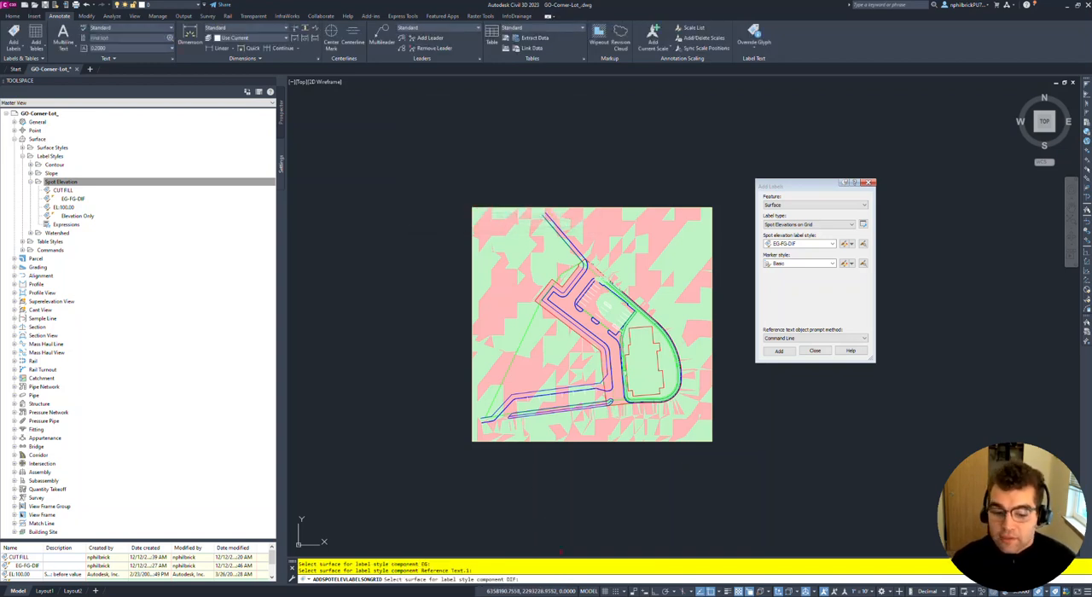
# - Assign Vol Surface to the DIF label component to generate the grid labels, and inspect them up close
pyautogui.press('Return')
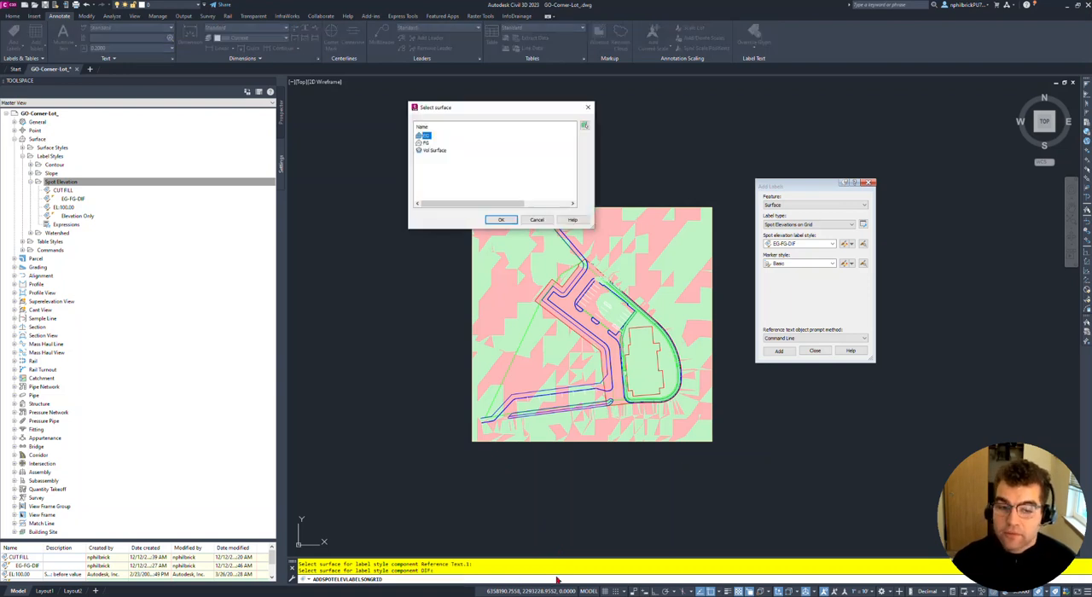
pyautogui.click(435, 150)
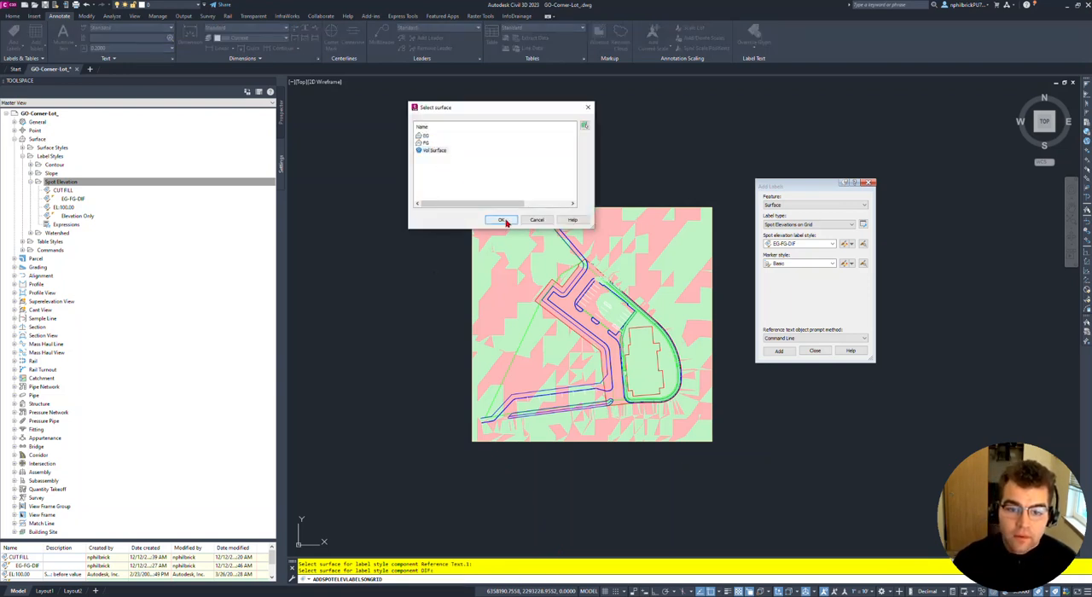
pyautogui.click(501, 220)
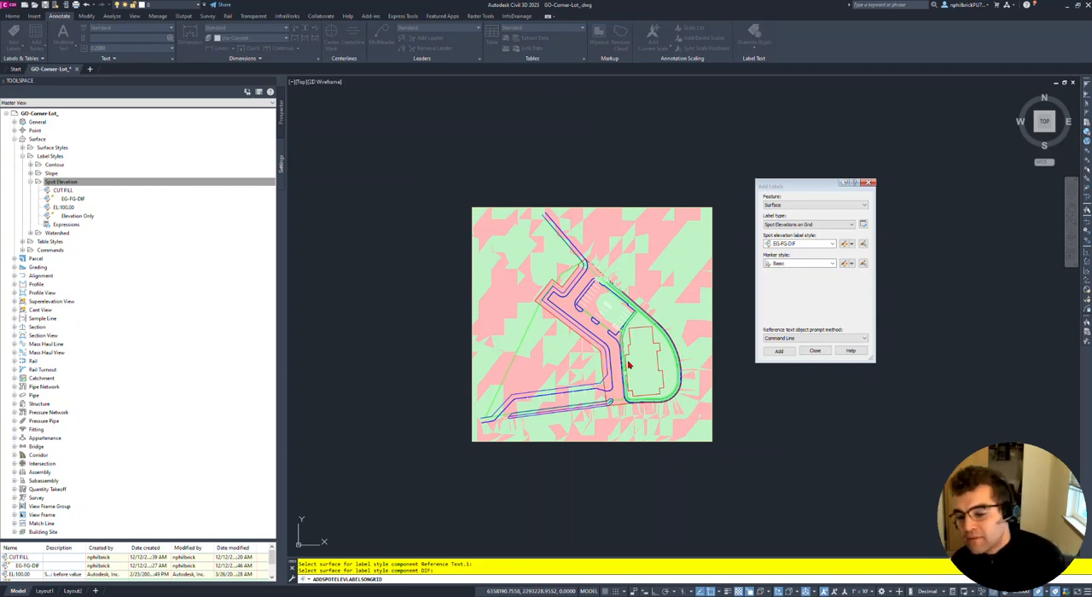
pyautogui.scroll(6, 628, 358)
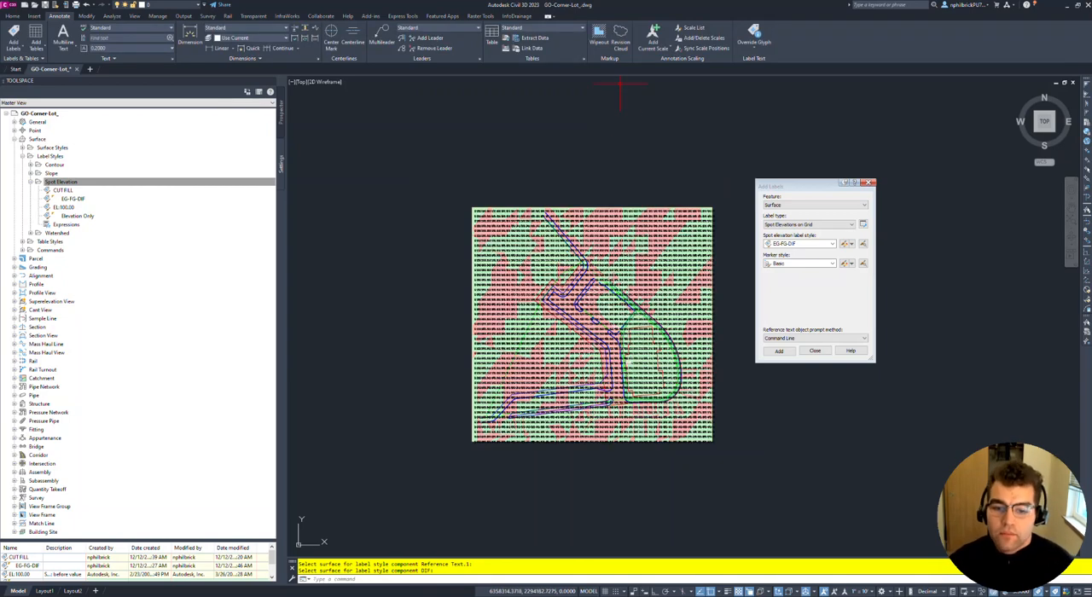
pyautogui.scroll(6, 609, 256)
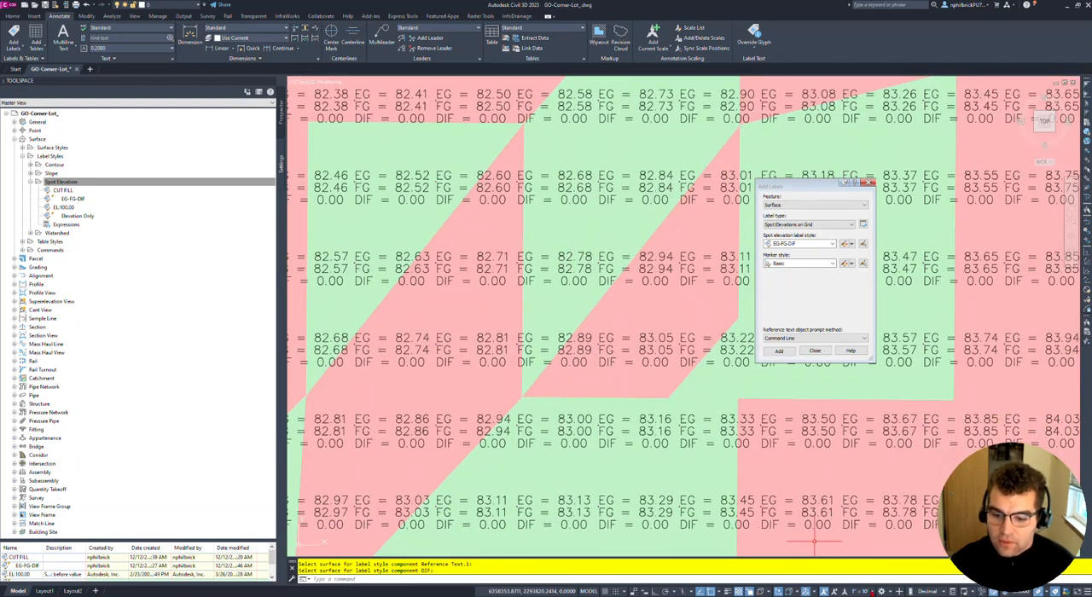
# - Set the annotation scale to 1" = 1' and look over the surface
pyautogui.click(868, 591)
pyautogui.click(859, 374)
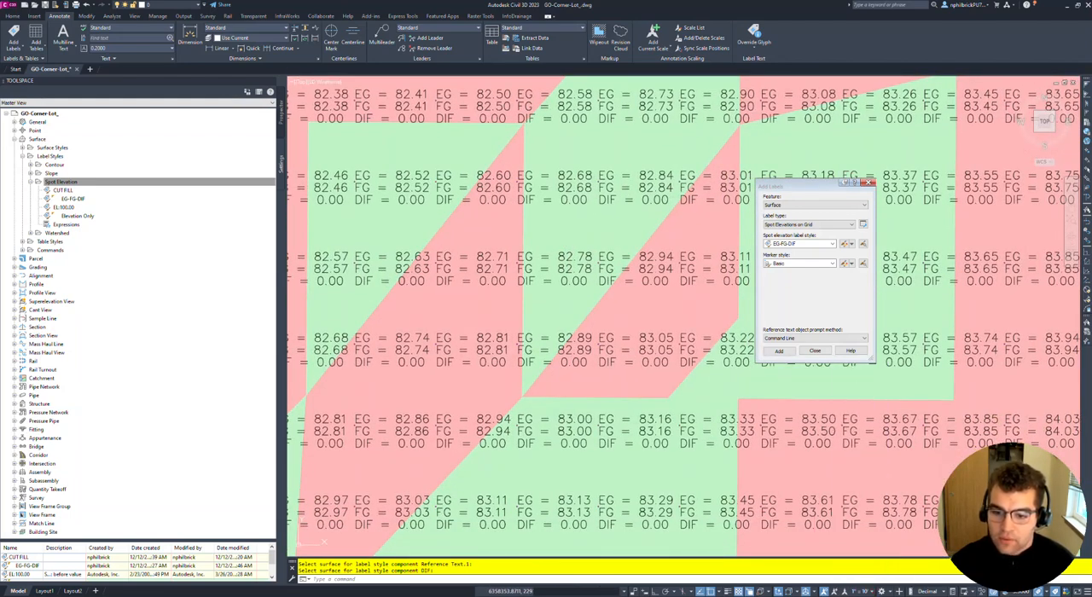
pyautogui.scroll(-8, 650, 274)
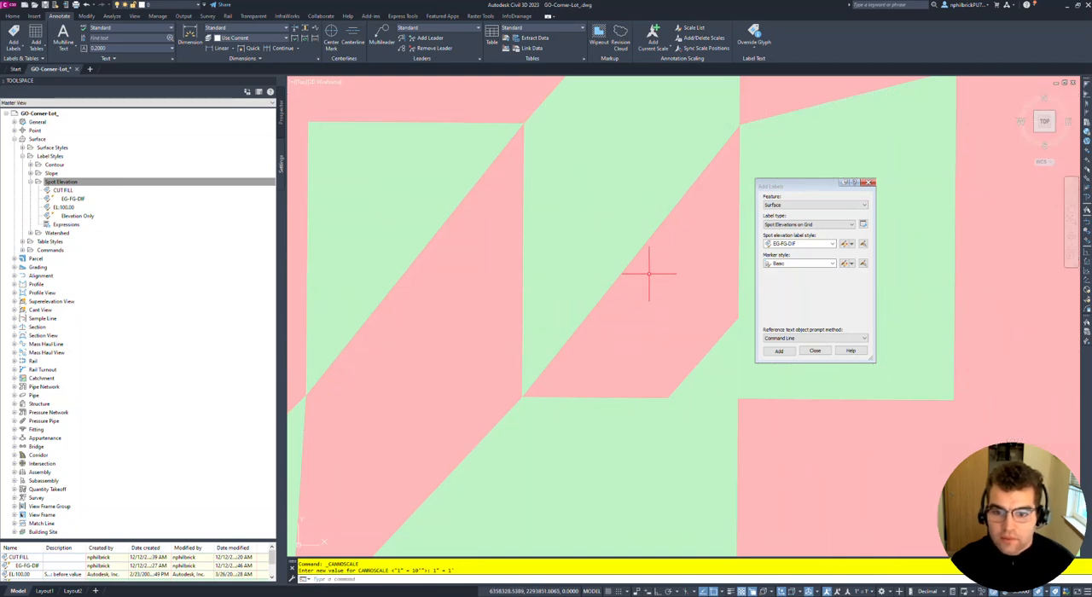
pyautogui.scroll(5, 650, 274)
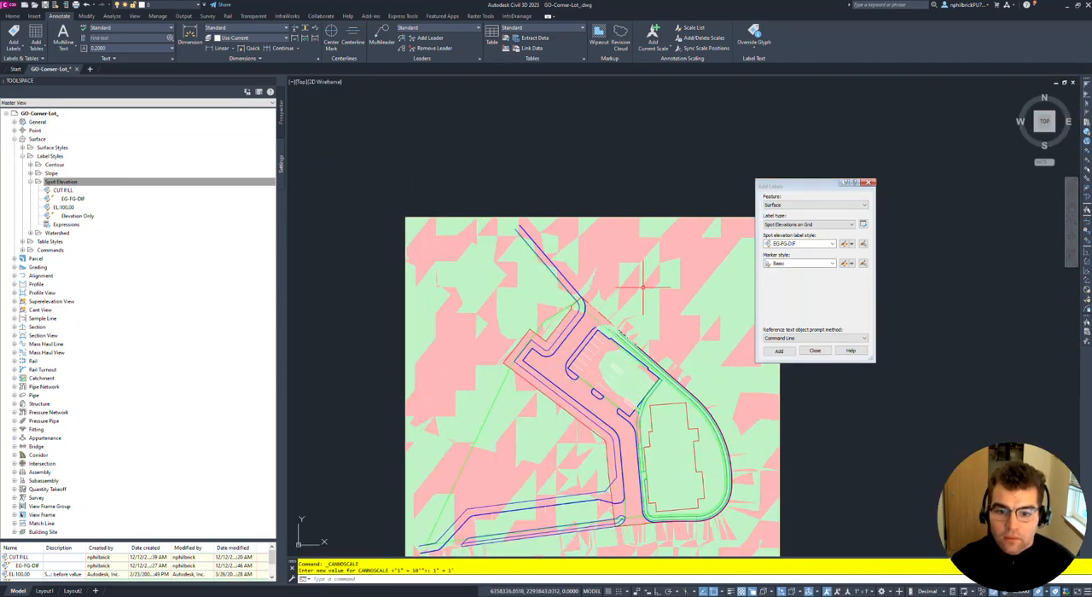
# - Set the annotation scale back to 1" = 10' and check the label display on the surface
pyautogui.click(861, 591)
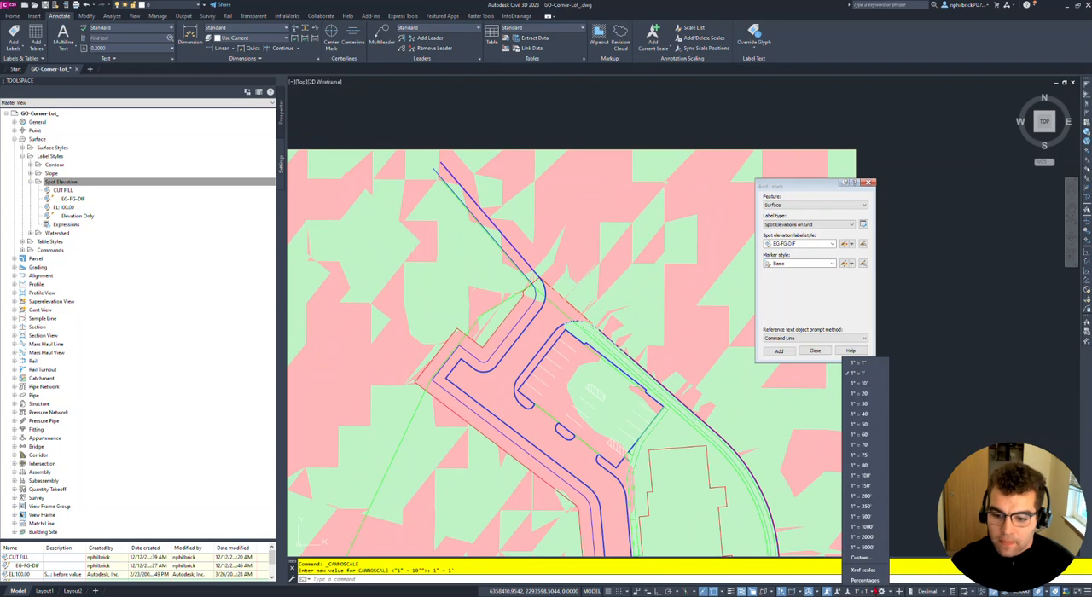
pyautogui.click(865, 388)
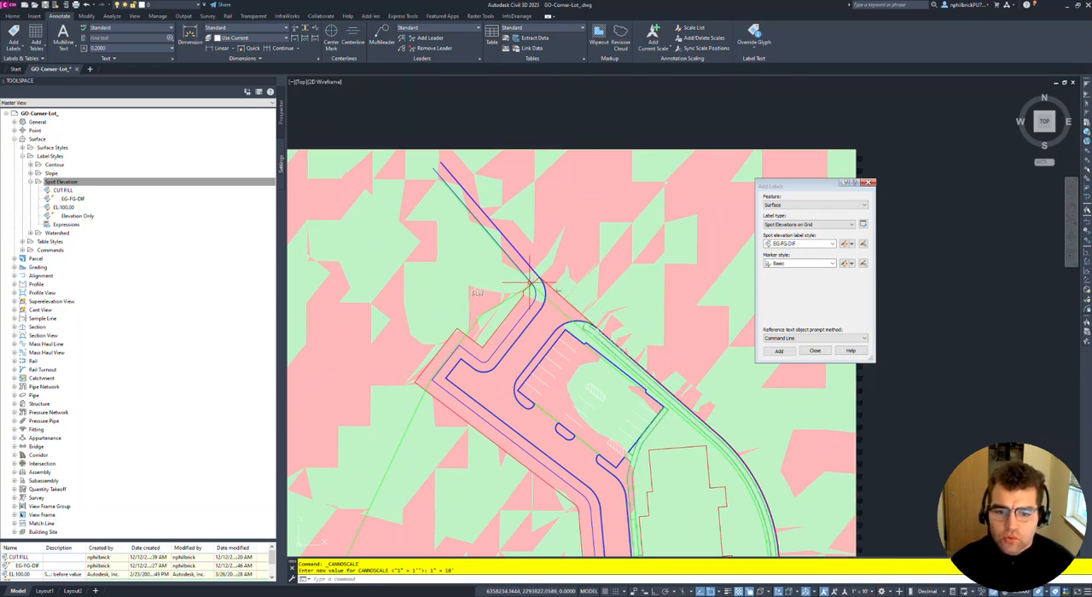
pyautogui.moveTo(477, 330); pyautogui.dragTo(546, 312, button='middle')
pyautogui.scroll(5, 544, 315)
pyautogui.scroll(-5, 539, 316)
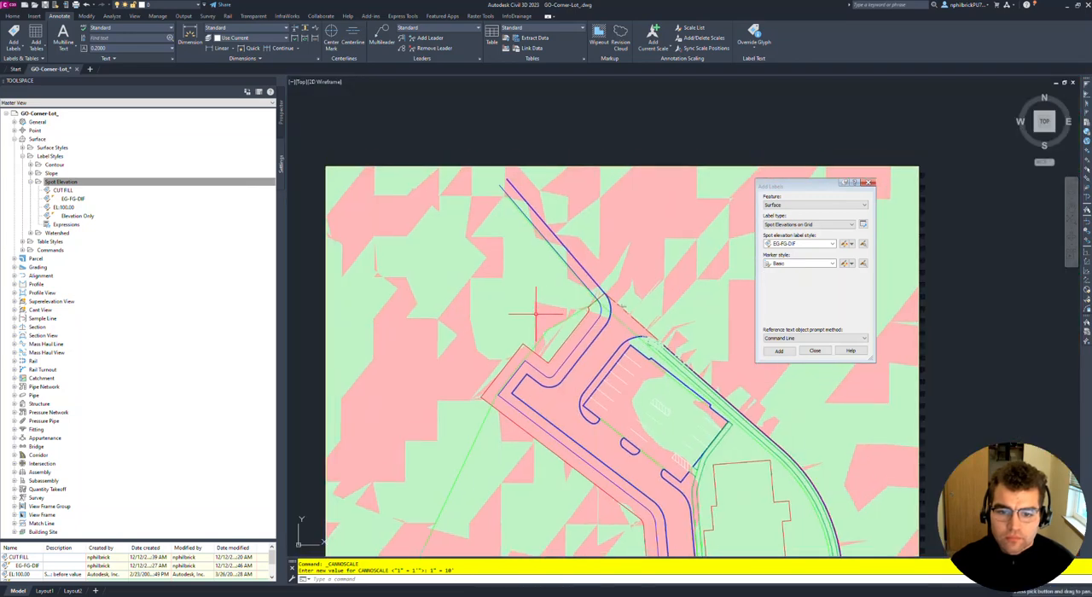
pyautogui.scroll(9, 620, 307)
pyautogui.scroll(-5, 616, 302)
pyautogui.moveTo(631, 243); pyautogui.dragTo(552, 320, button='middle')
pyautogui.click(551, 322)
pyautogui.rightClick(560, 272)
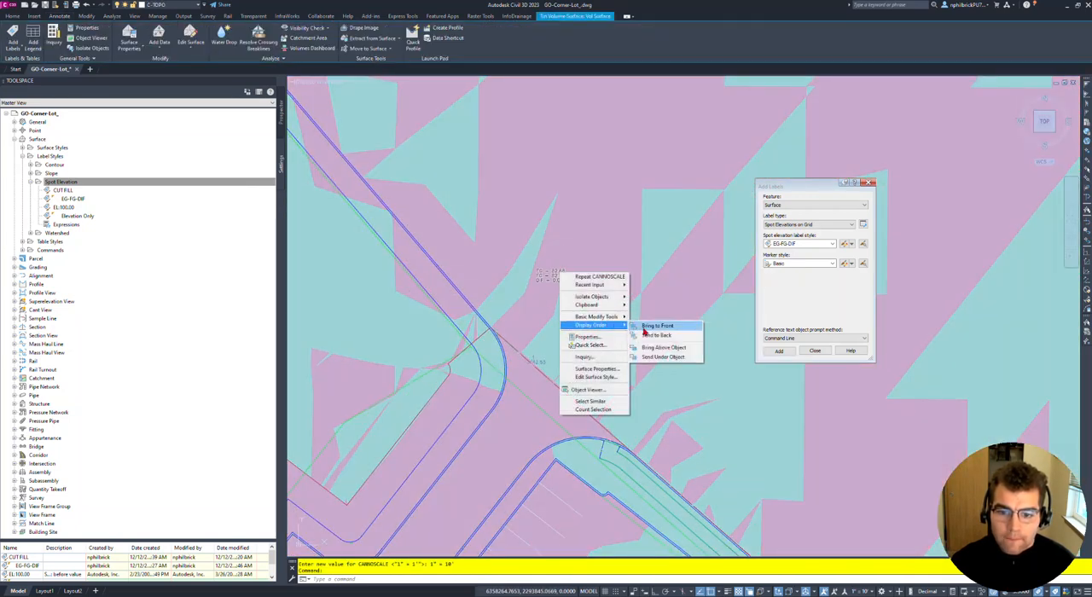
pyautogui.press('Escape')
pyautogui.press('Escape')
pyautogui.scroll(-4, 571, 279)
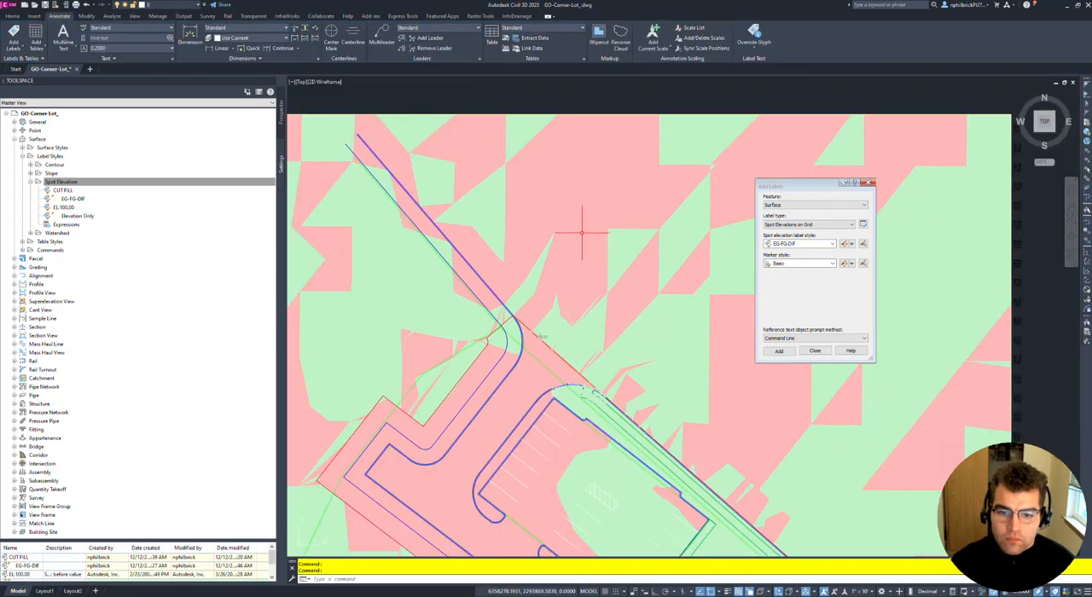
# - Select the group of spot labels north of the driveway, inspect their EG, FG and DIF lines up close, and clear the selection
pyautogui.click(586, 273)
pyautogui.click(597, 231)
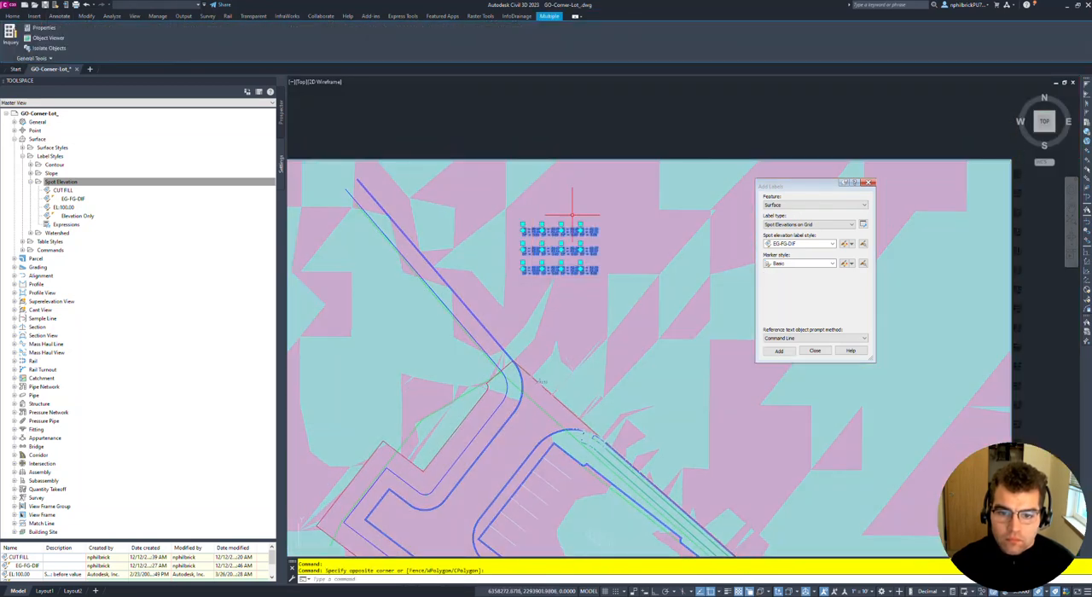
pyautogui.scroll(5, 602, 229)
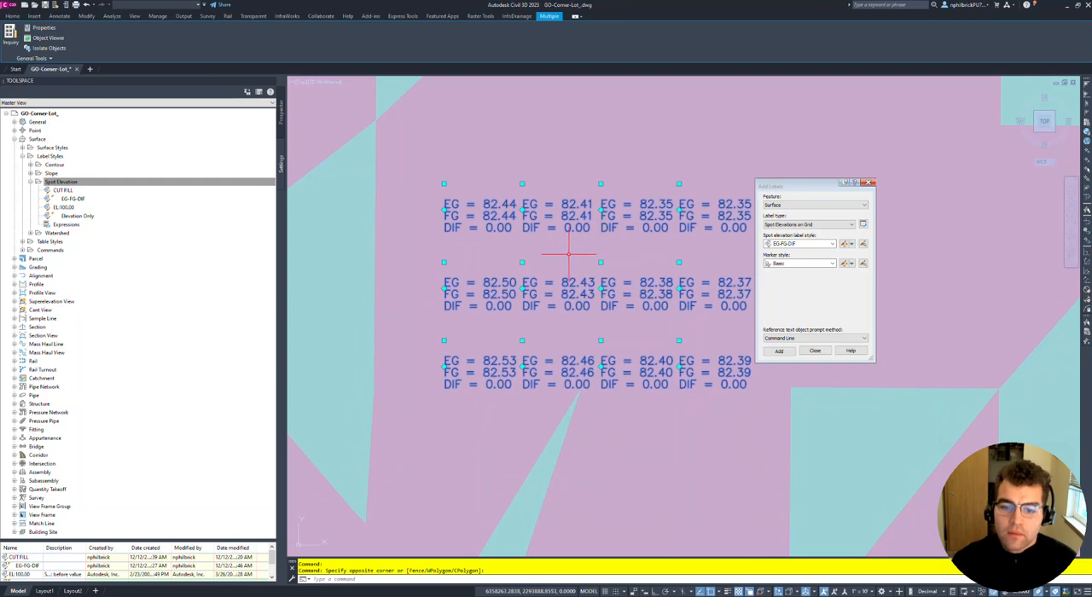
pyautogui.scroll(-2, 541, 256)
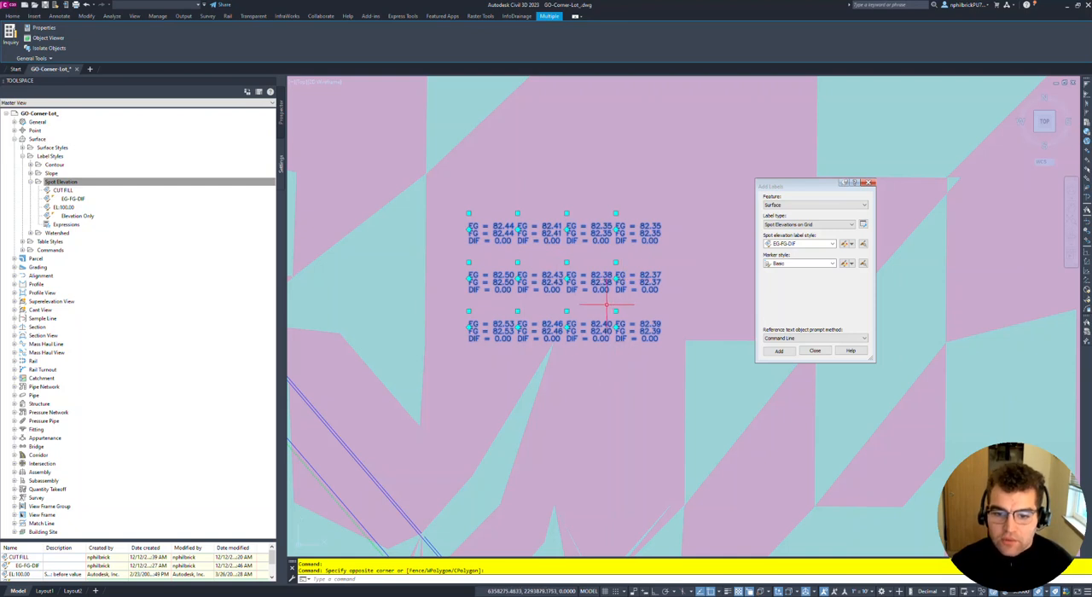
pyautogui.moveTo(606, 307); pyautogui.dragTo(588, 273, button='middle')
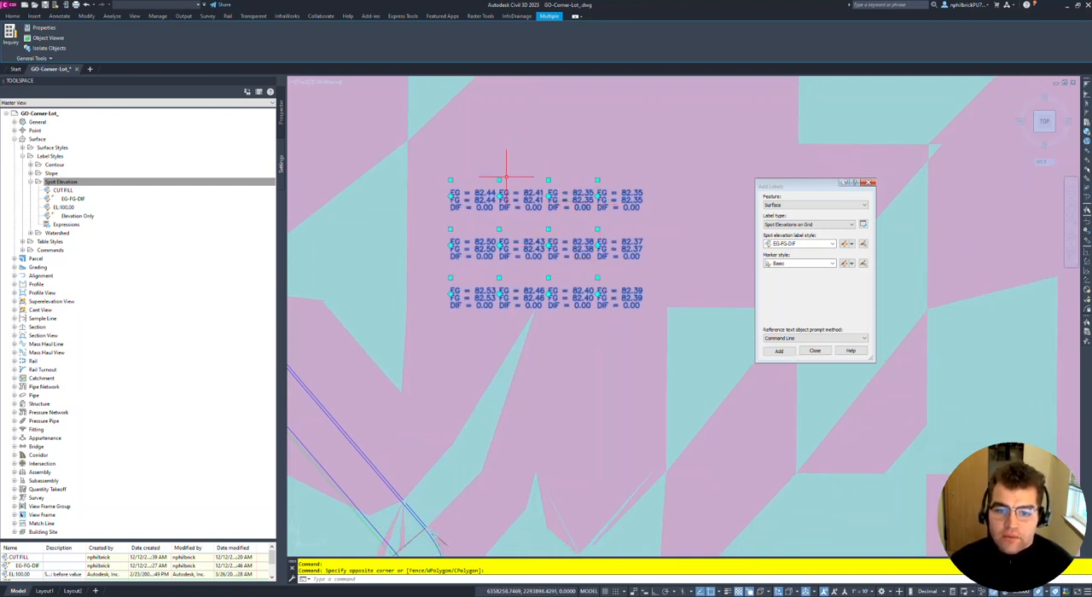
pyautogui.scroll(-5, 545, 196)
pyautogui.press('Escape')
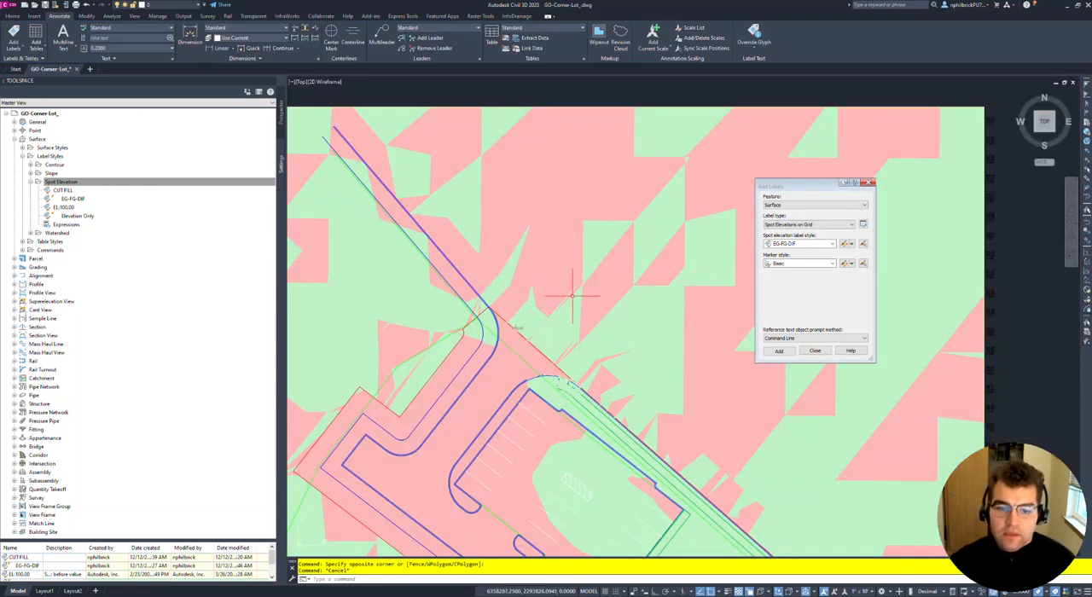
pyautogui.scroll(-3, 582, 250)
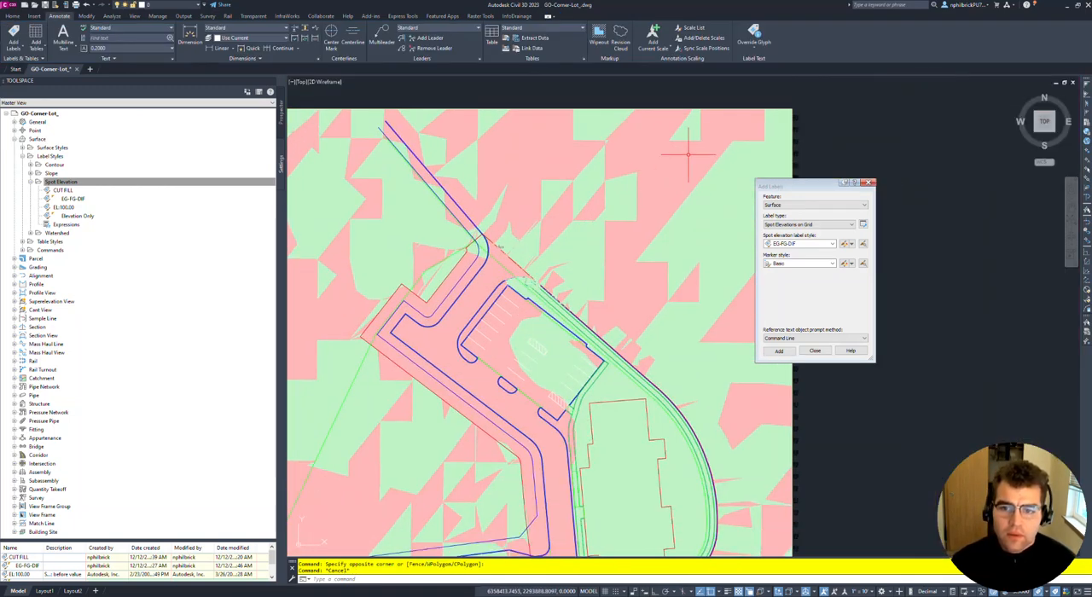
pyautogui.click(669, 108)
pyautogui.rightClick(670, 110)
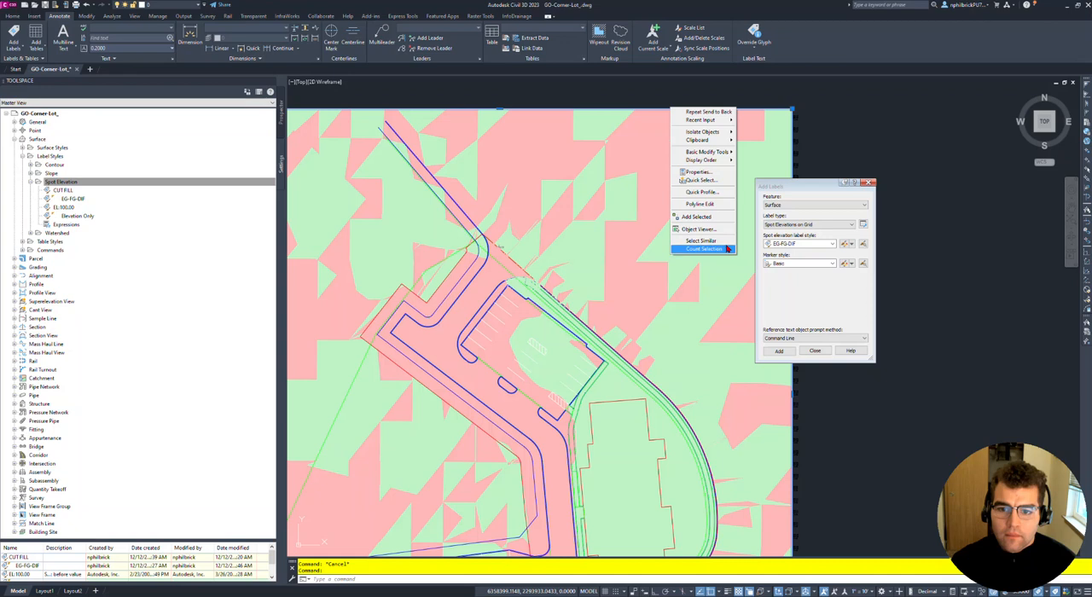
pyautogui.click(609, 216)
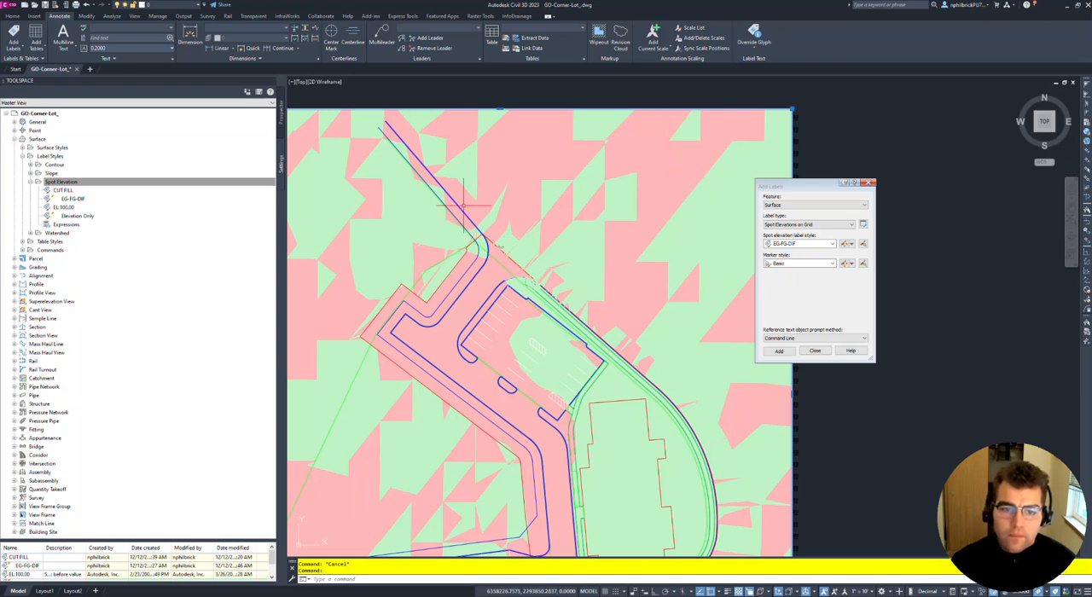
pyautogui.moveTo(471, 196); pyautogui.dragTo(617, 130, button='middle')
pyautogui.moveTo(492, 228); pyautogui.dragTo(496, 200, button='middle')
pyautogui.moveTo(508, 281); pyautogui.dragTo(472, 244, button='middle')
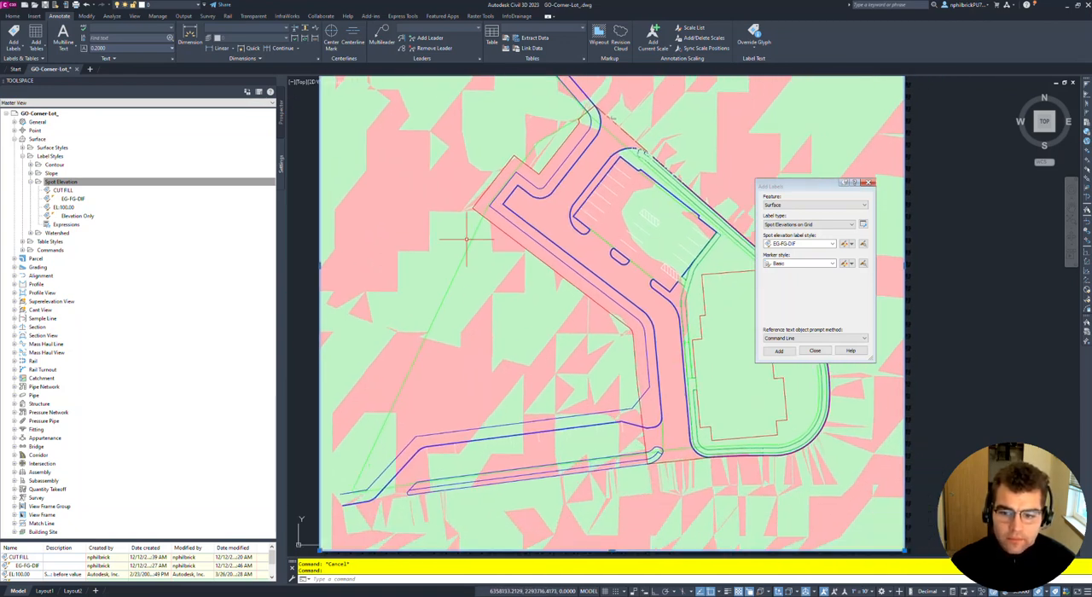
pyautogui.click(770, 354)
pyautogui.moveTo(540, 252)
pyautogui.mouseDown(button='middle')
pyautogui.moveTo(461, 234)
pyautogui.moveTo(566, 256)
pyautogui.mouseUp(button='middle')
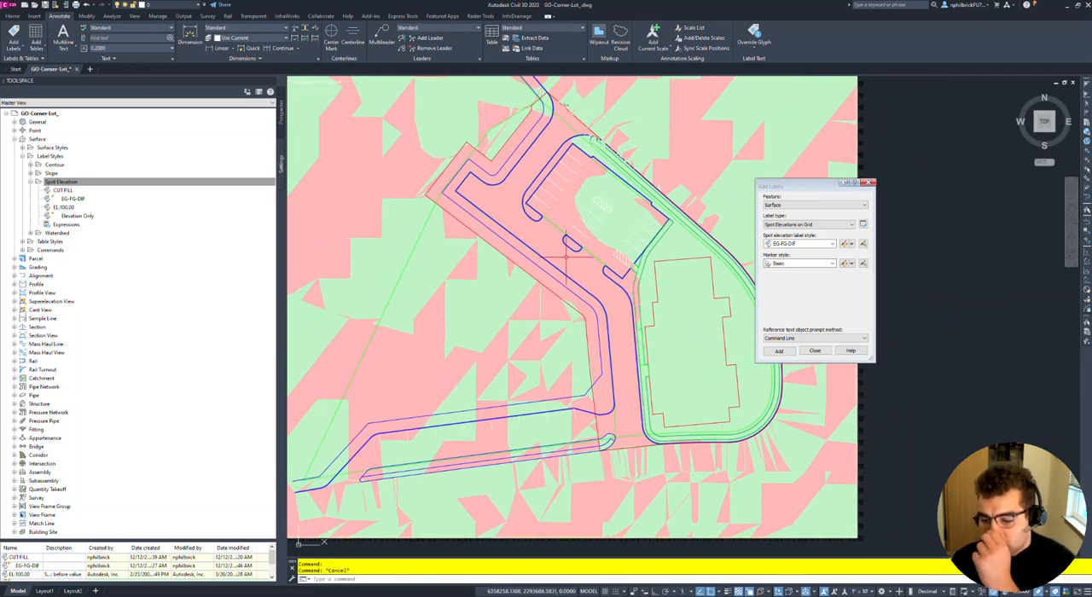